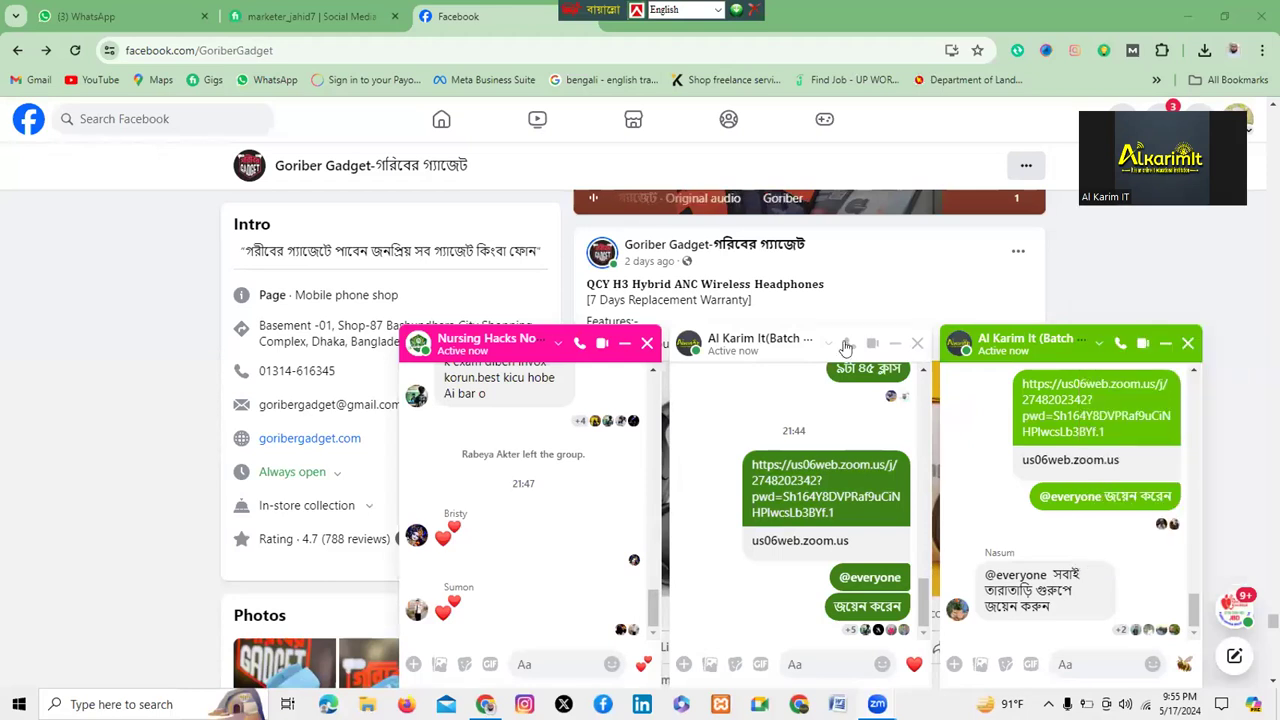
Close all the open Messenger chat windows covering the Goriber Gadget page
left_click(917, 343)
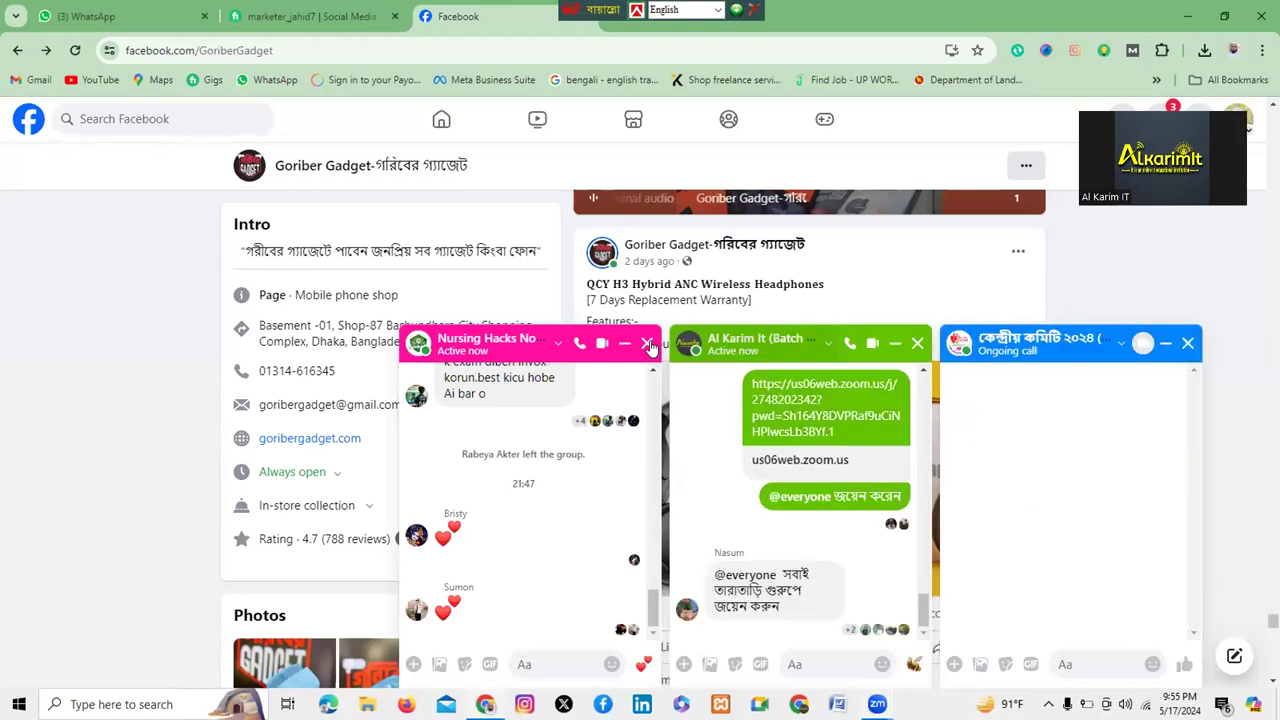
left_click(647, 343)
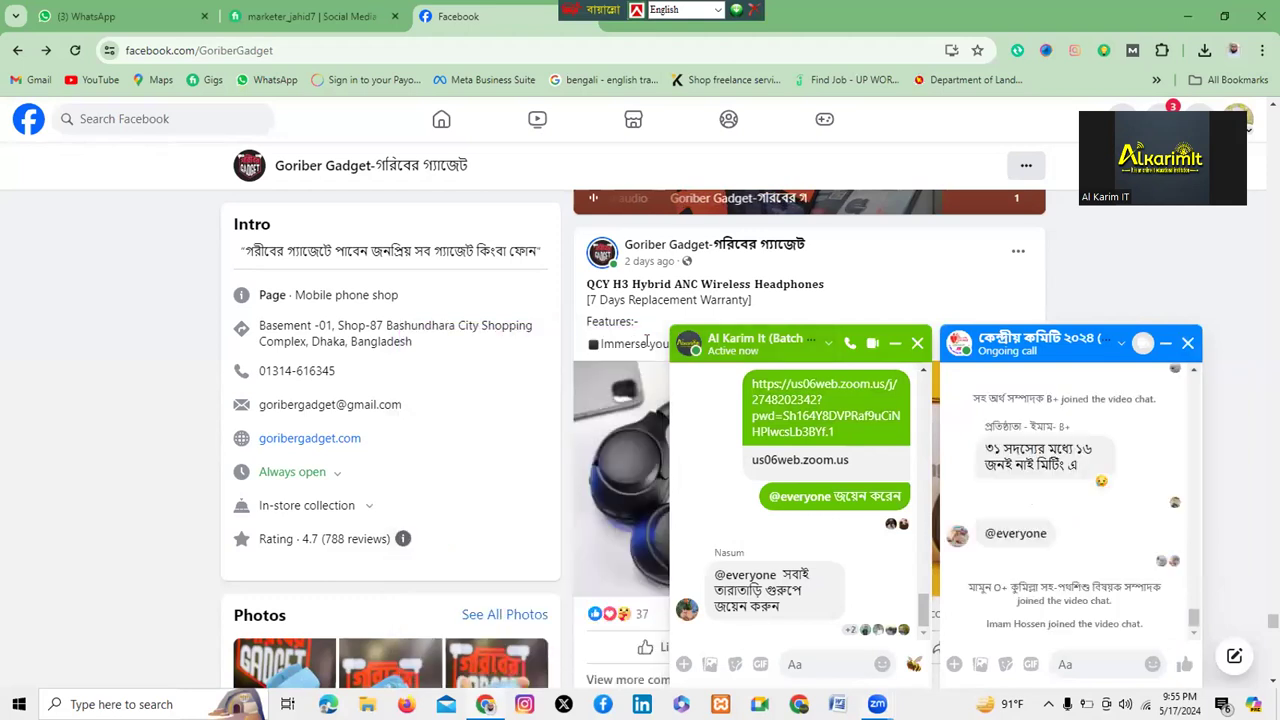
left_click(917, 343)
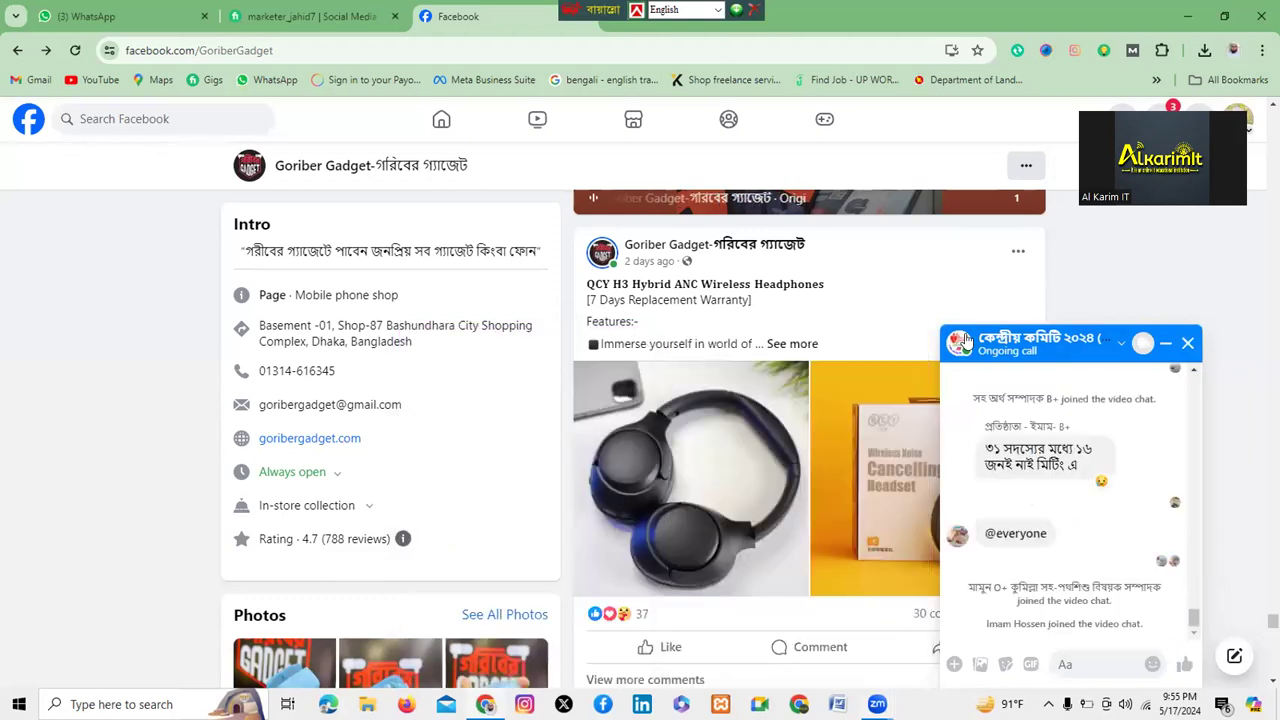
left_click(1188, 343)
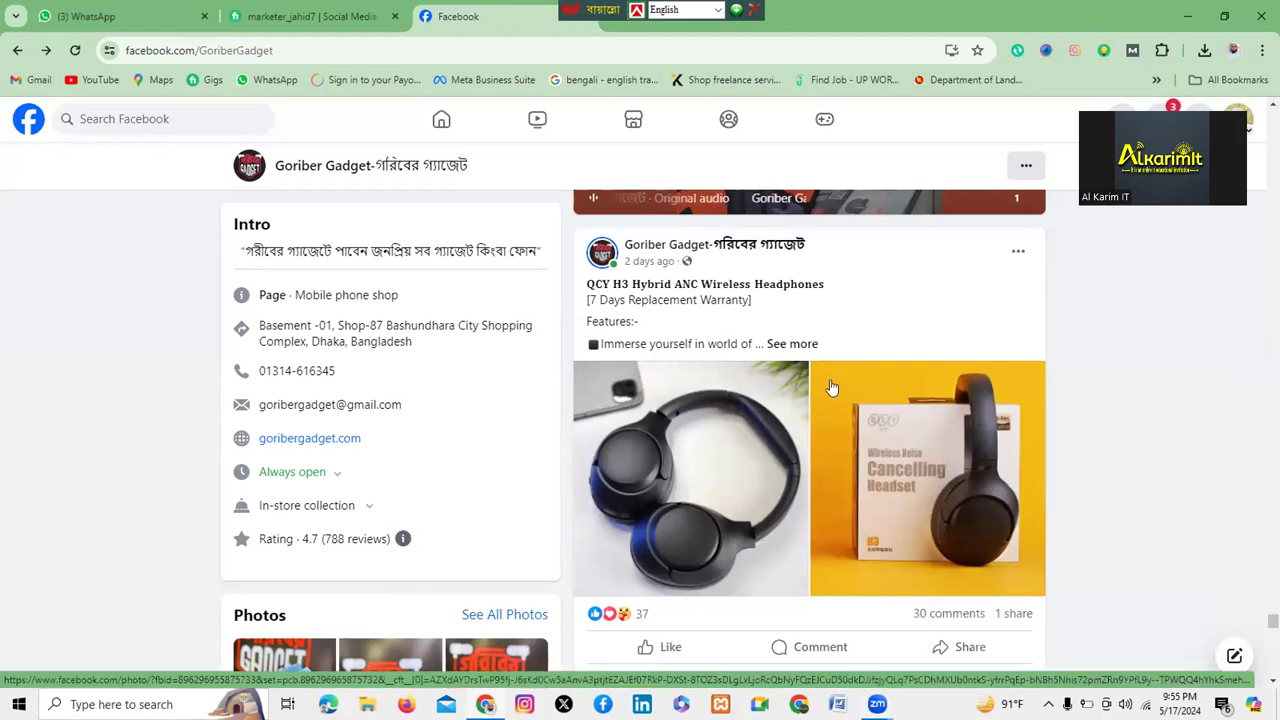
Browse the product and meme posts in the Goriber Gadget page feed as social media post design examples
scroll(818, 562, "up", 10)
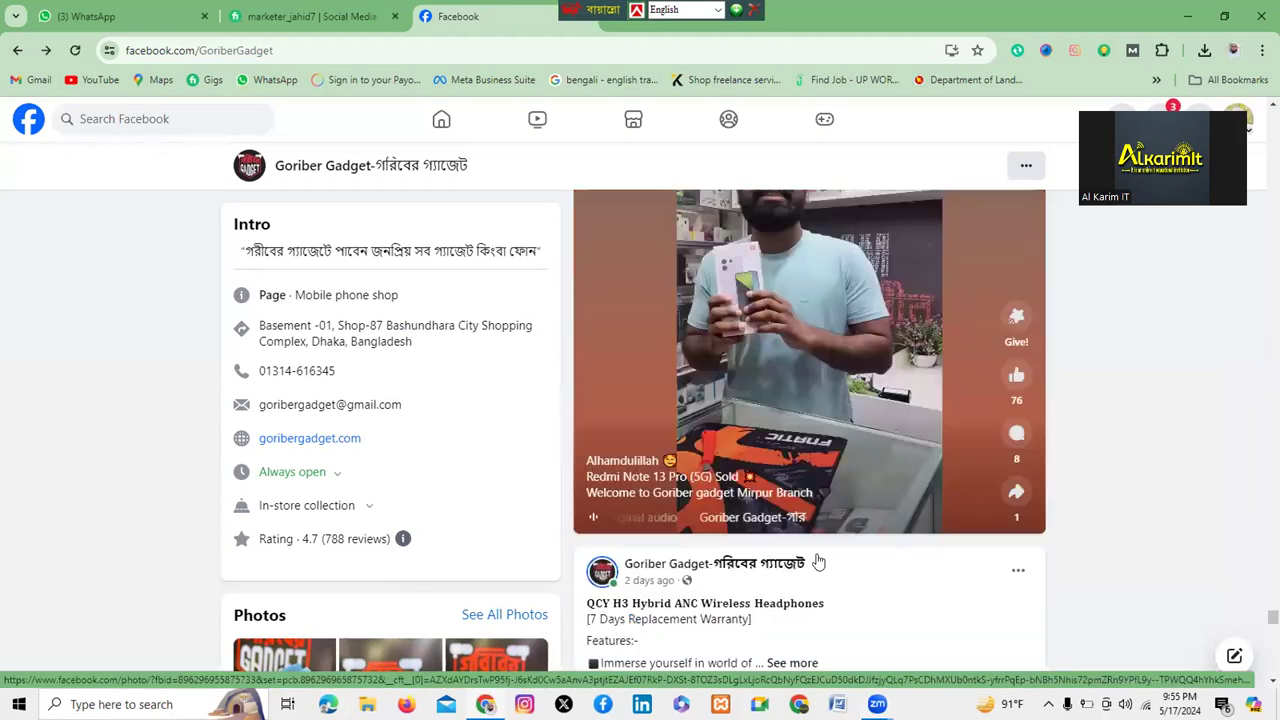
scroll(818, 562, "down", 15)
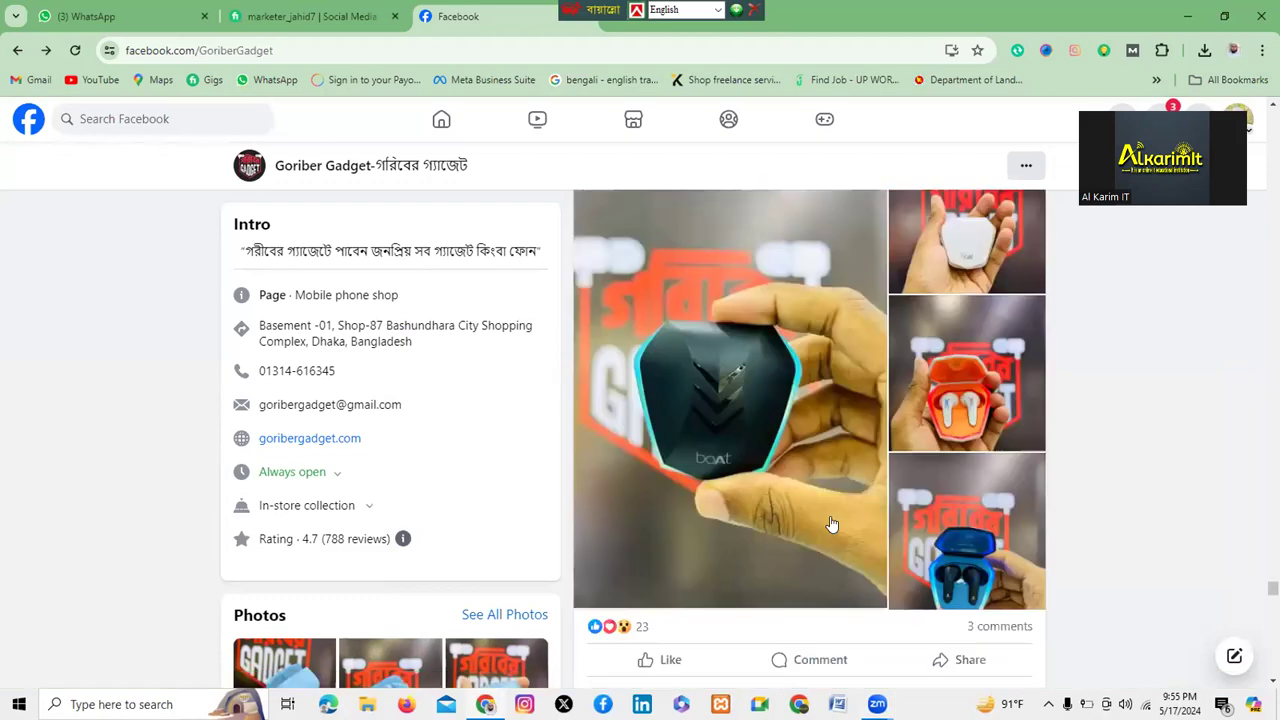
scroll(825, 513, "up", 10)
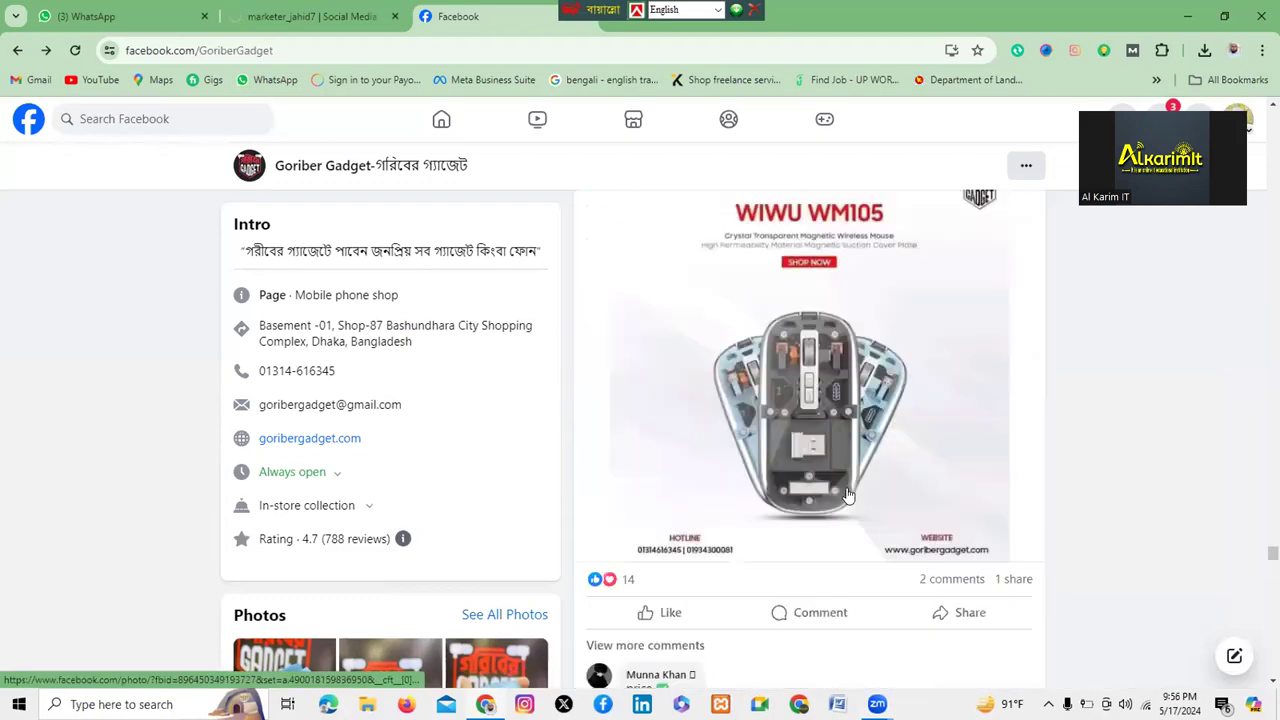
scroll(819, 511, "up", 15)
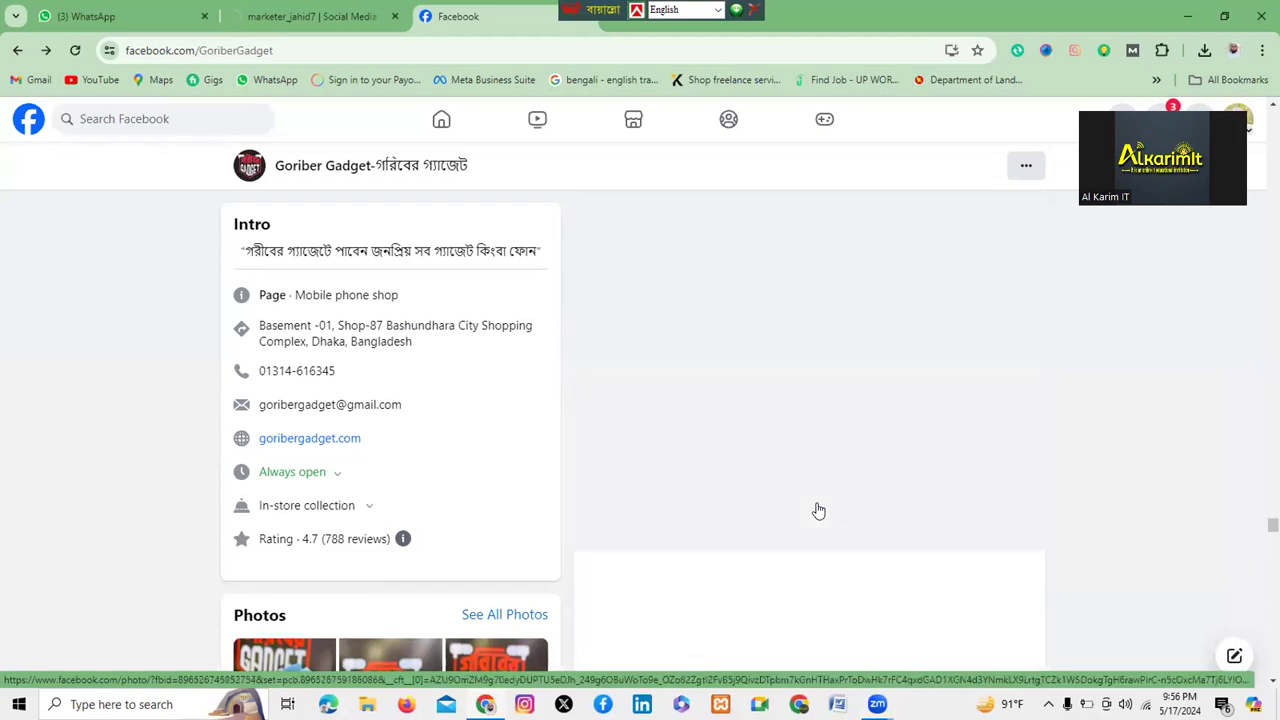
scroll(818, 511, "up", 15)
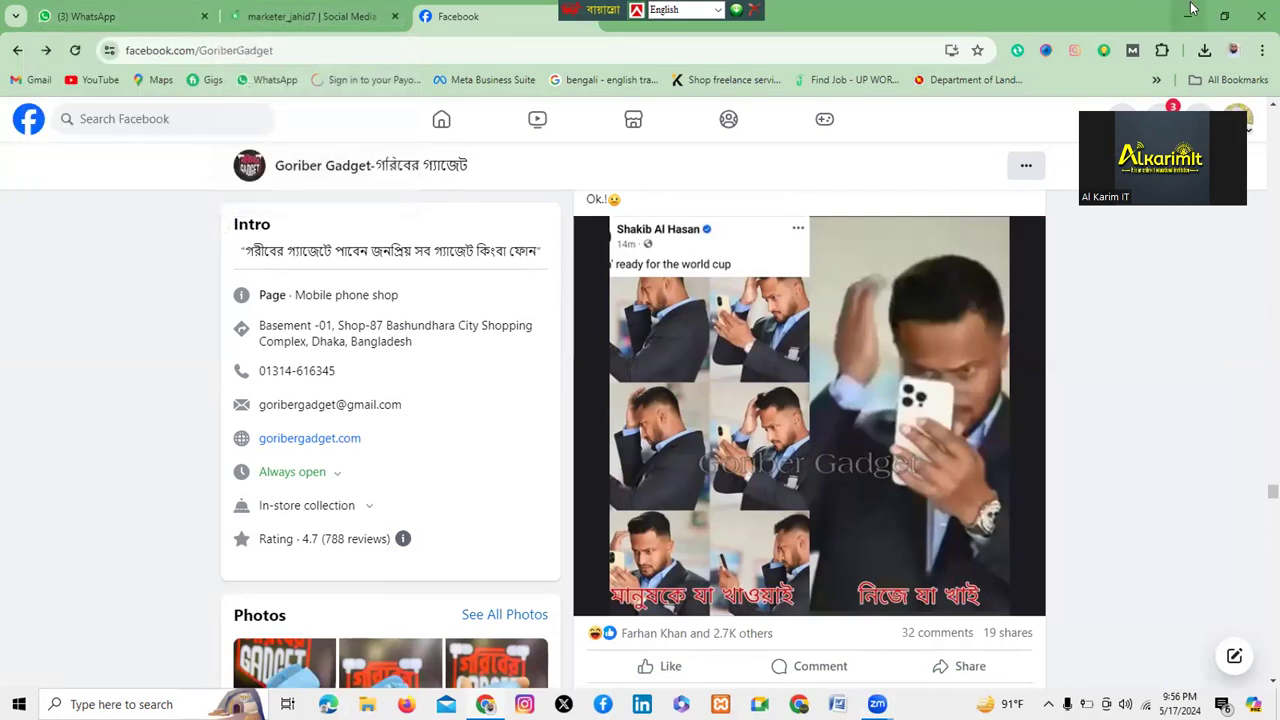
Switch to the desktop, launch the Canva app and go to its home page
key("super+d")
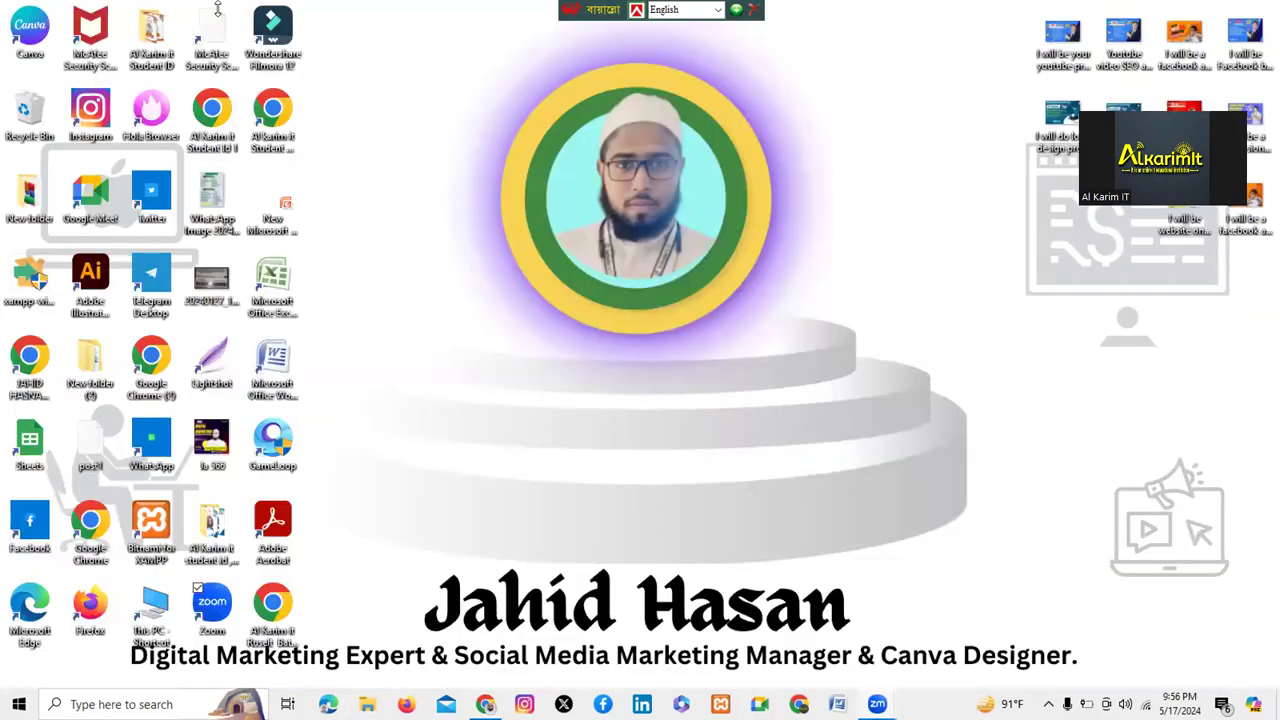
left_click(28, 42)
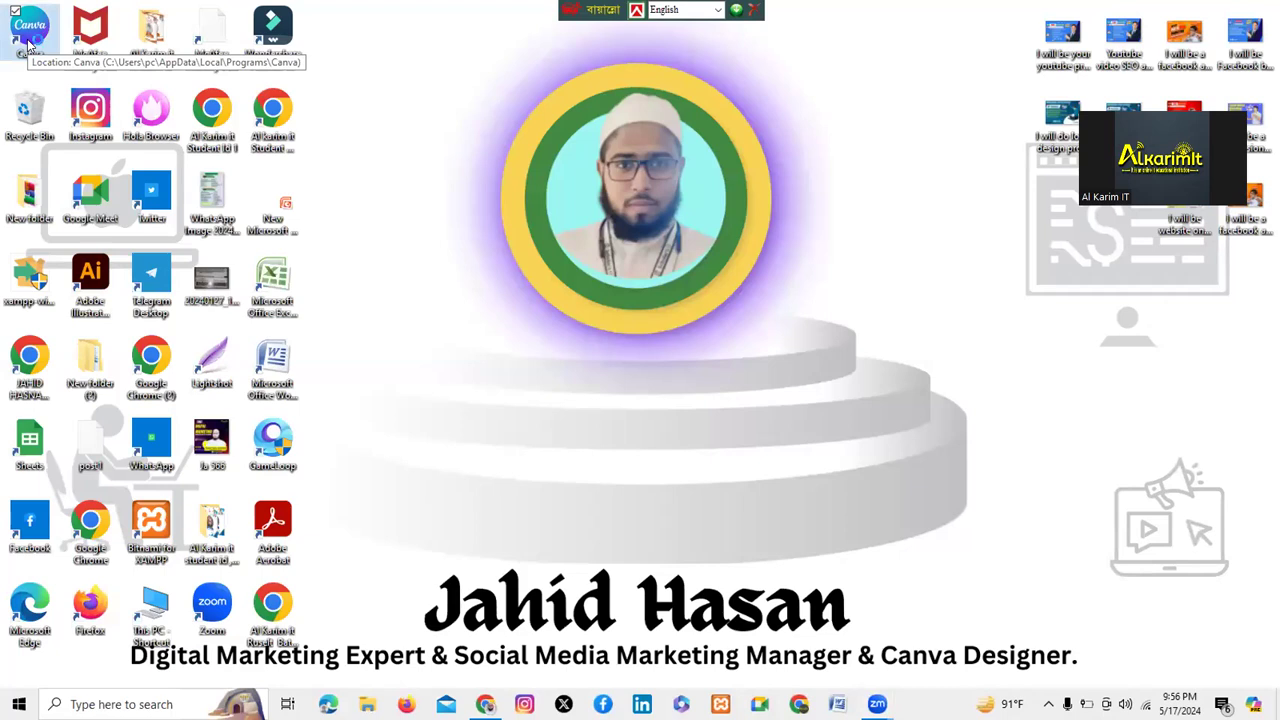
double_click(28, 43)
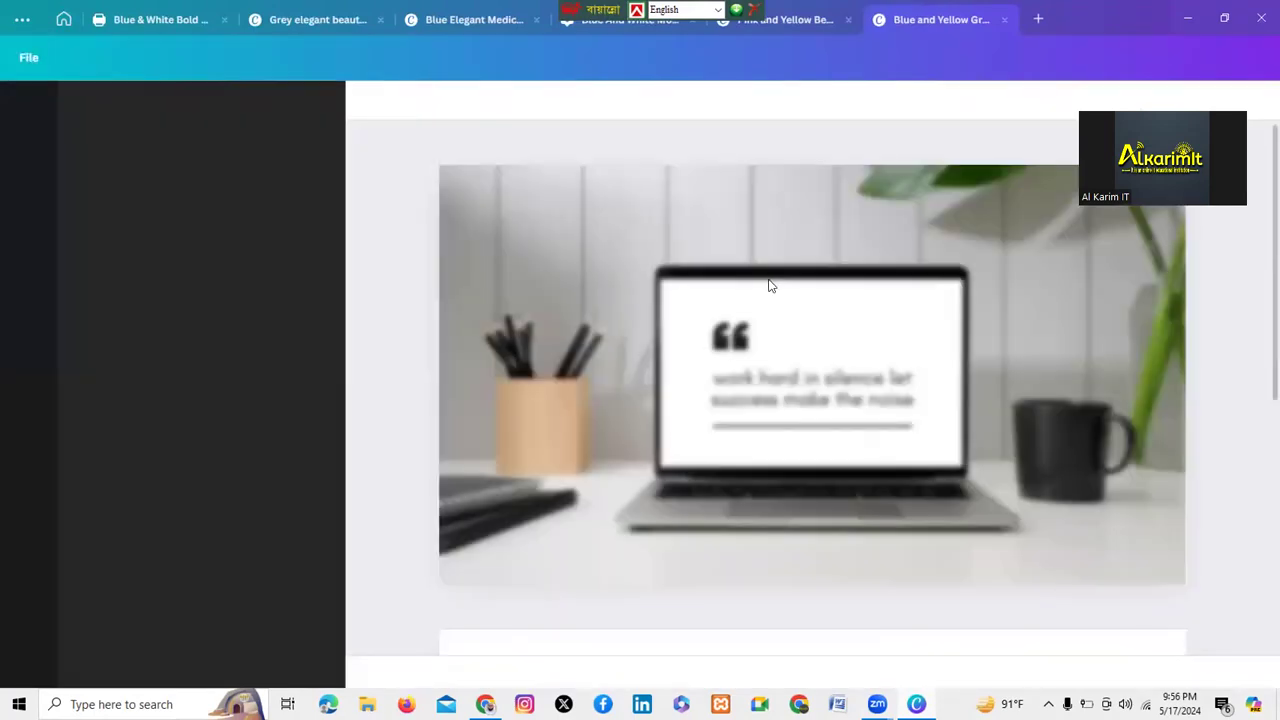
left_click(68, 18)
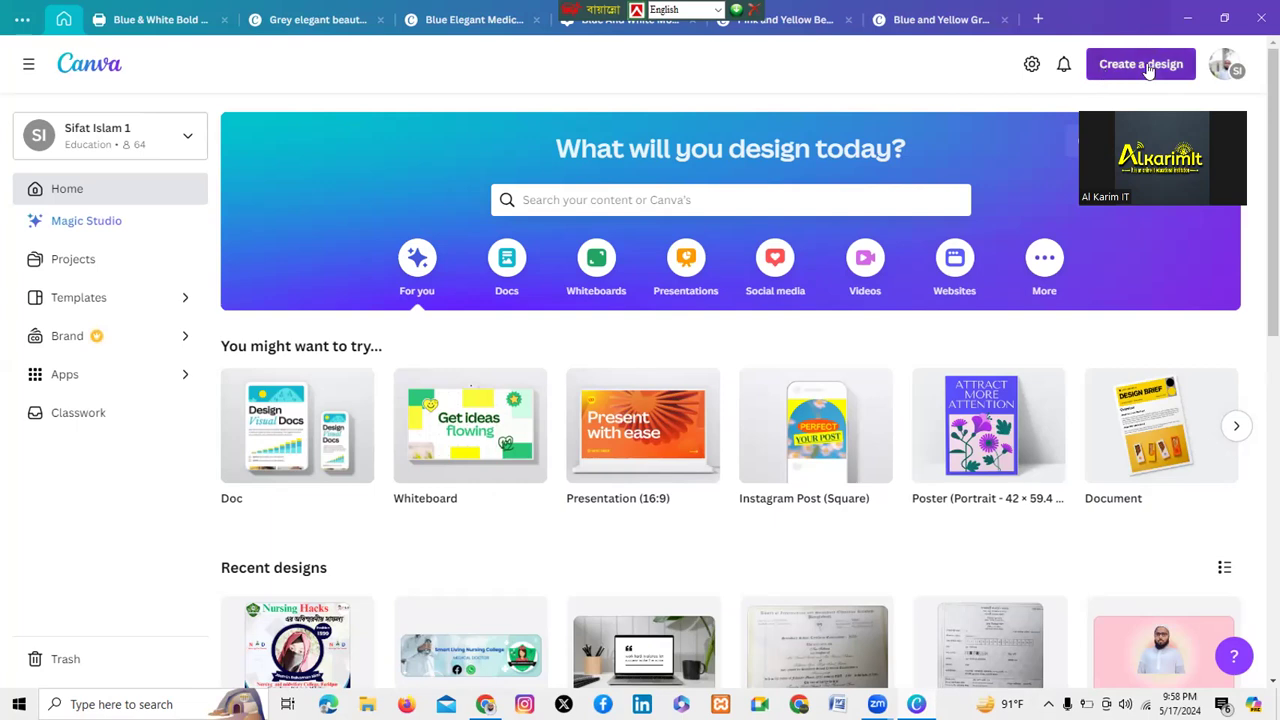
Create a new blank design with a custom size of 1080 × 1080 px
left_click(1149, 69)
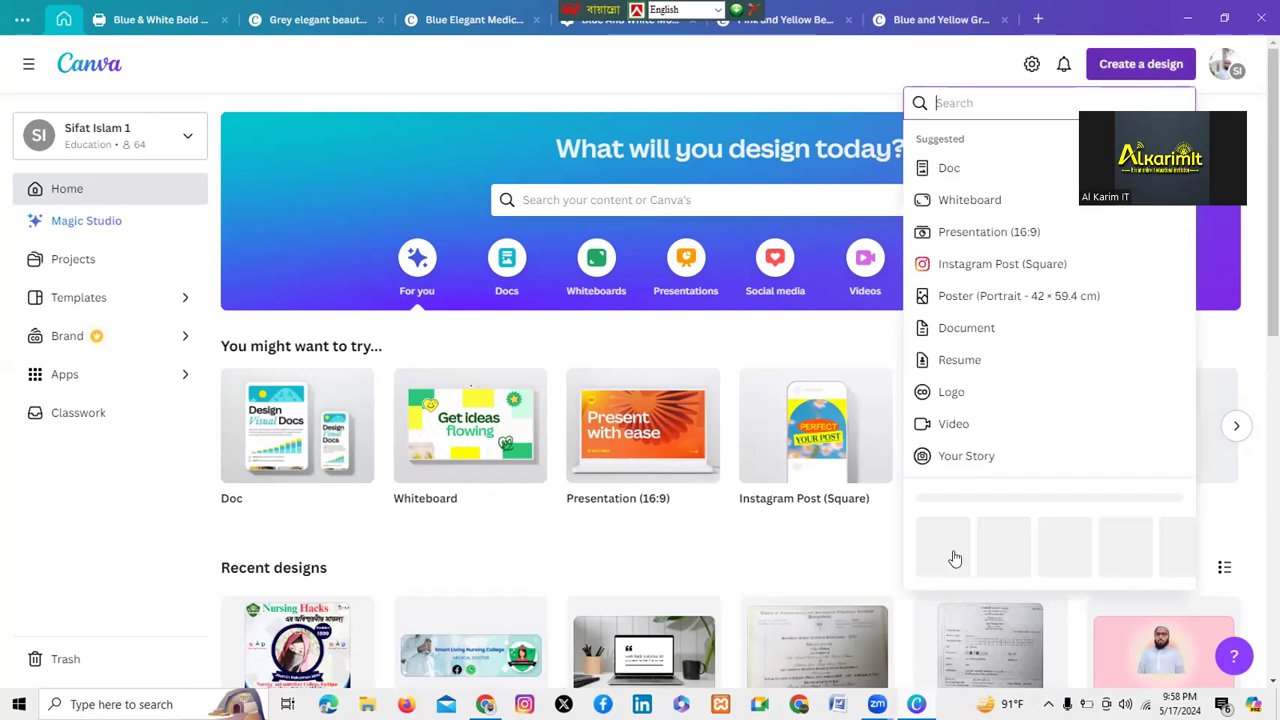
scroll(955, 558, "down", 1)
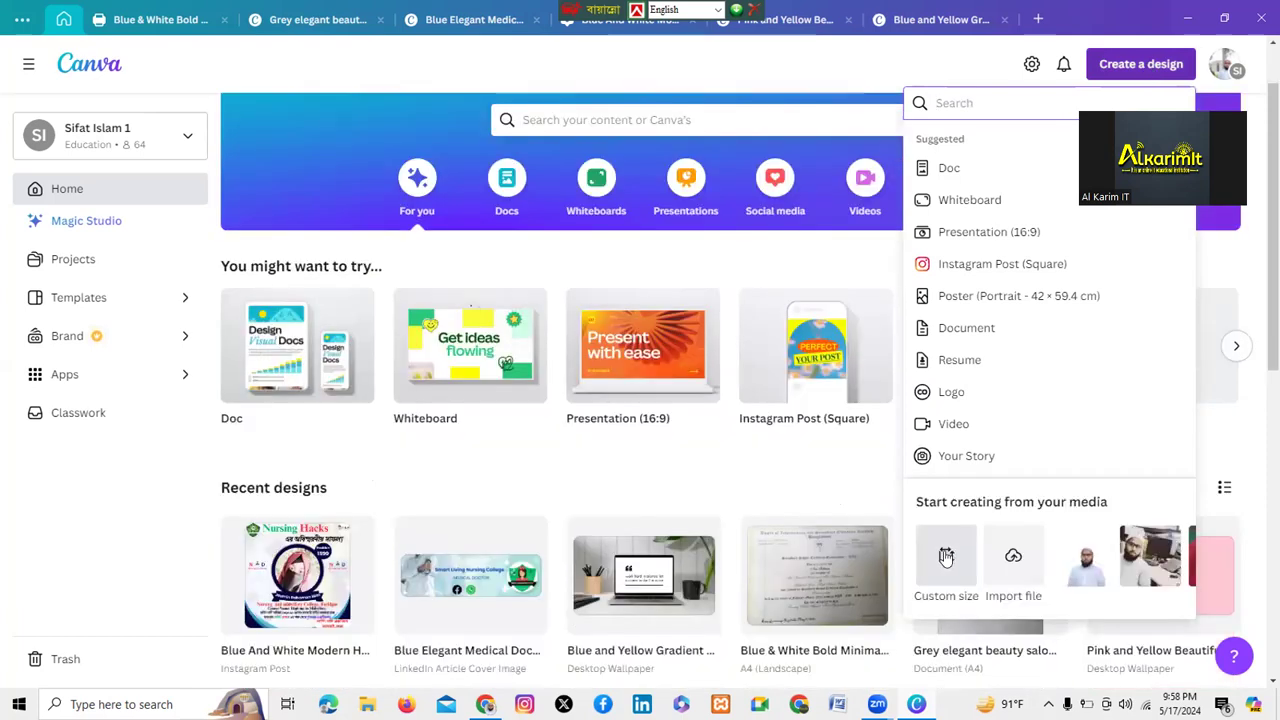
left_click(946, 557)
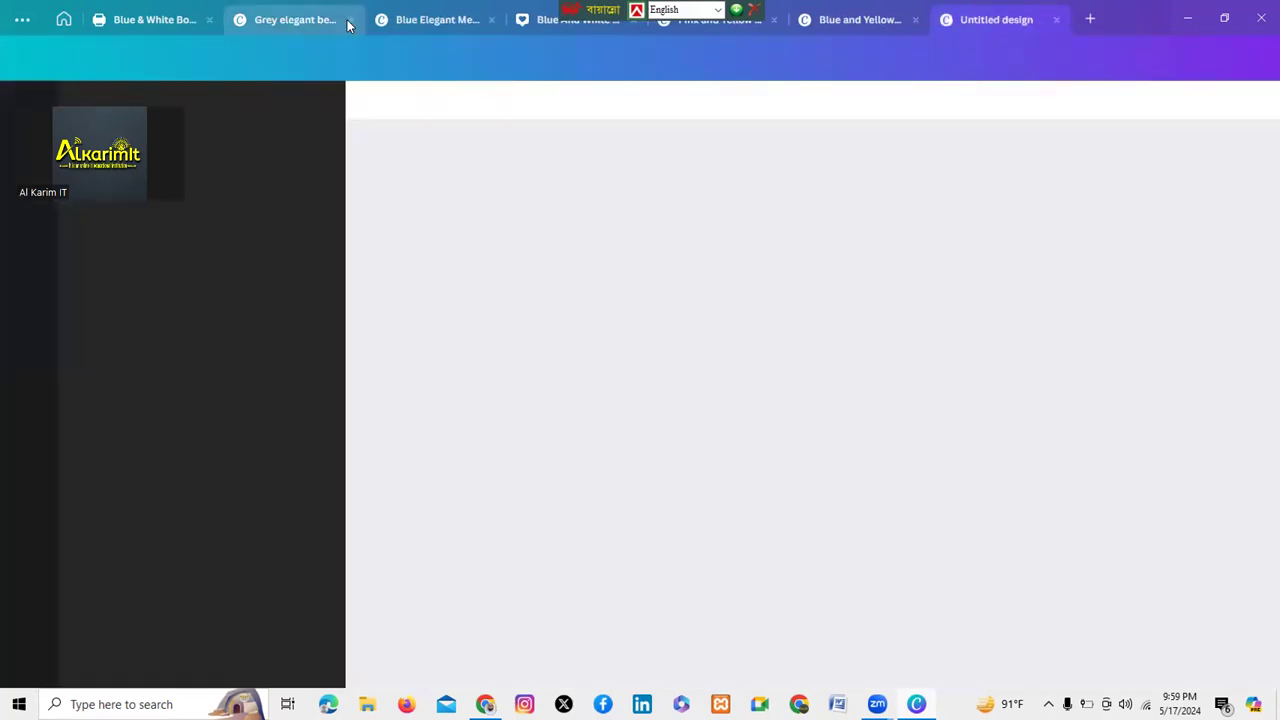
Close every other open design, keeping only the untitled 1080 × 1080 px design open
left_click(348, 21)
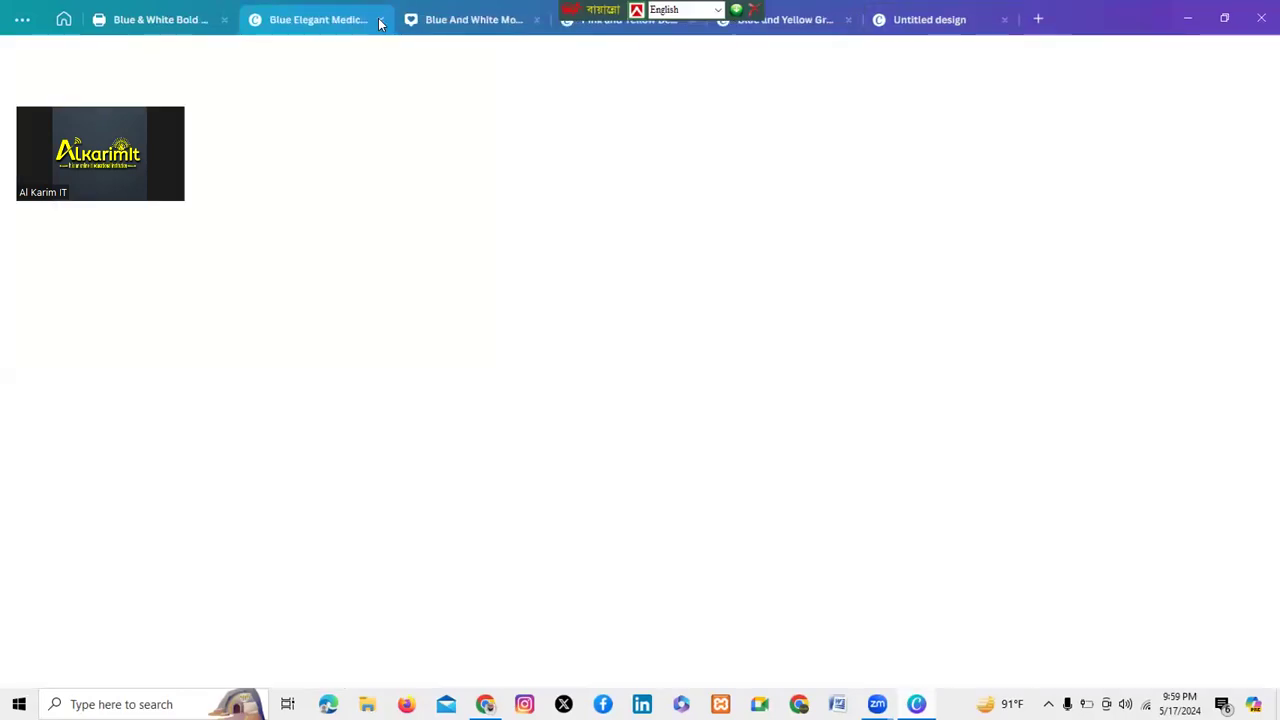
left_click(380, 20)
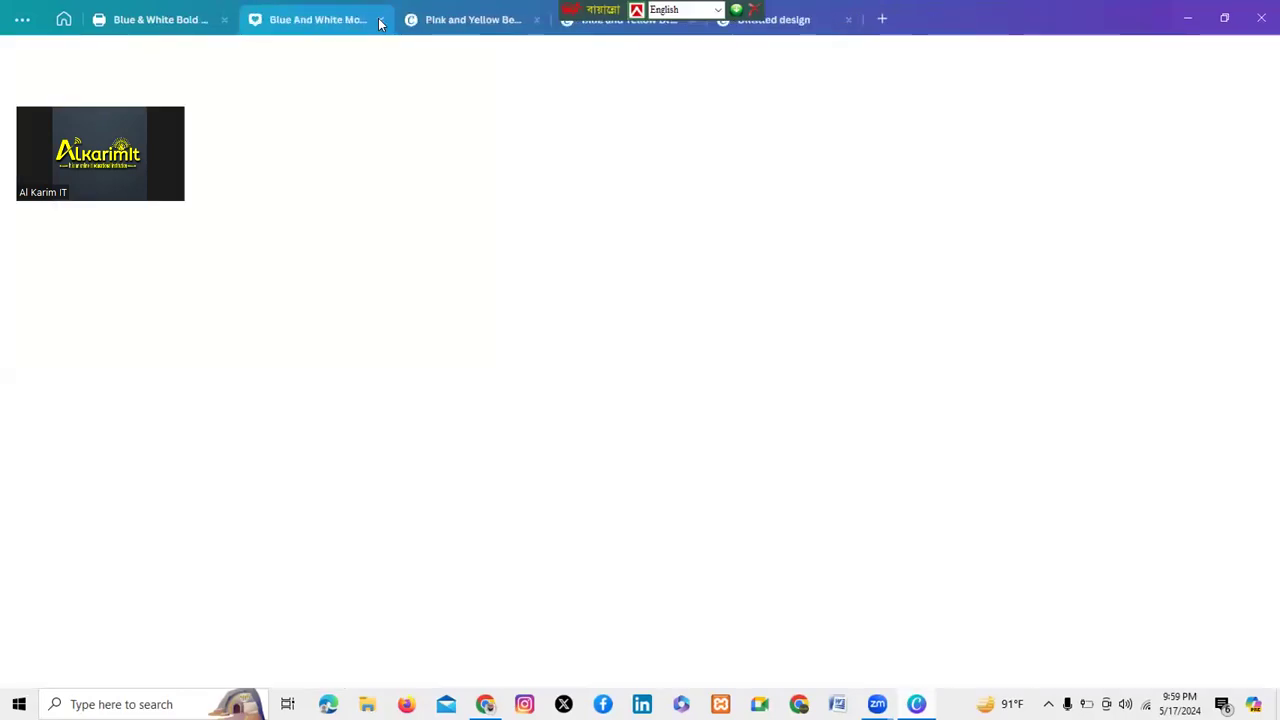
left_click(380, 20)
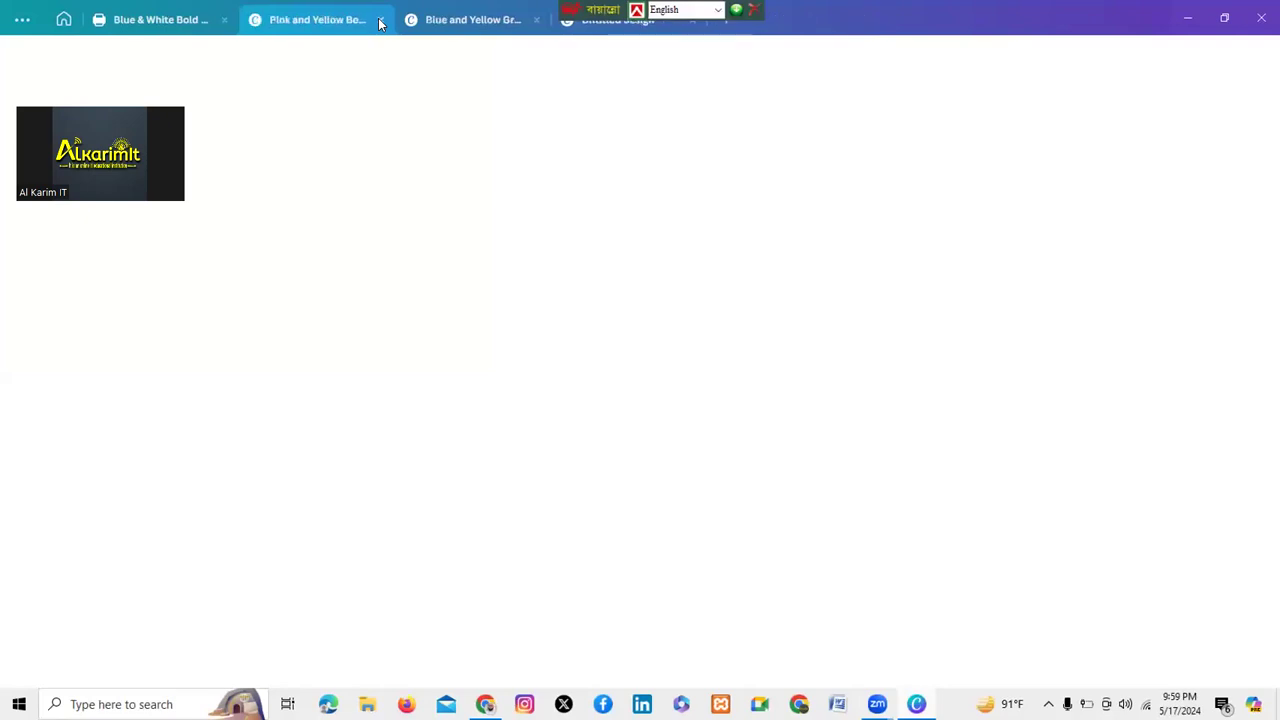
left_click(380, 20)
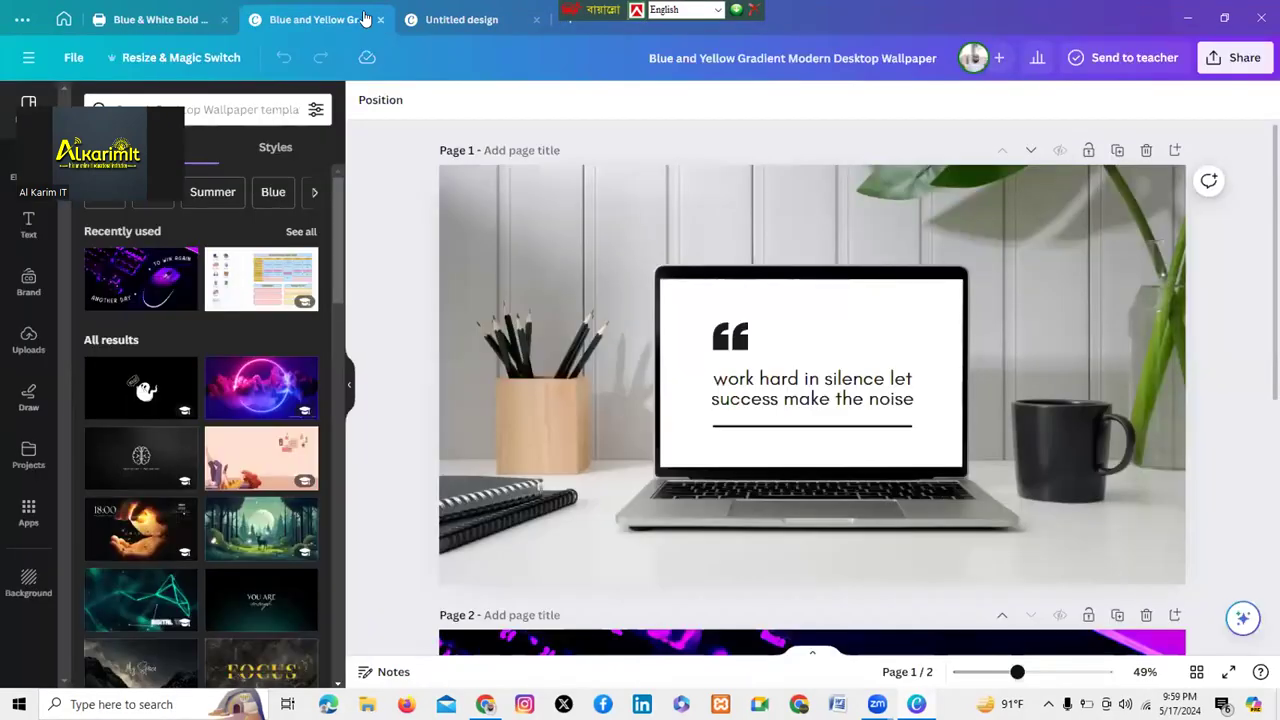
left_click(380, 20)
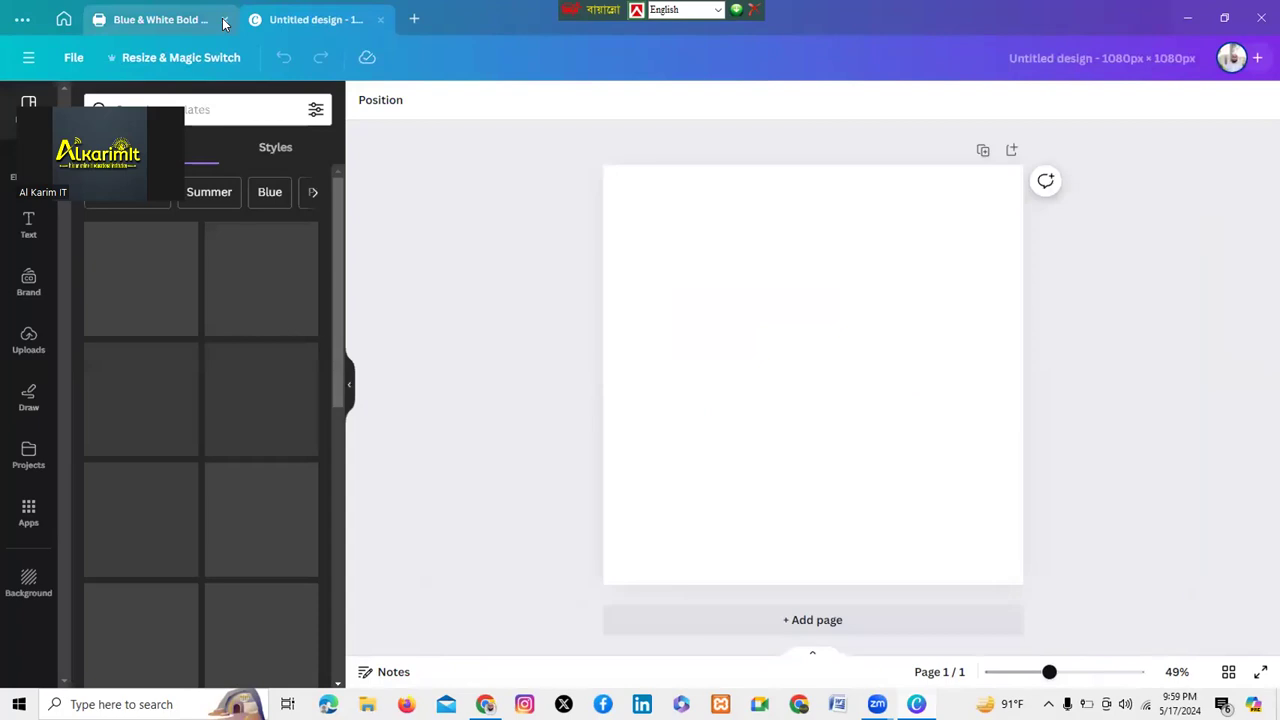
left_click(224, 19)
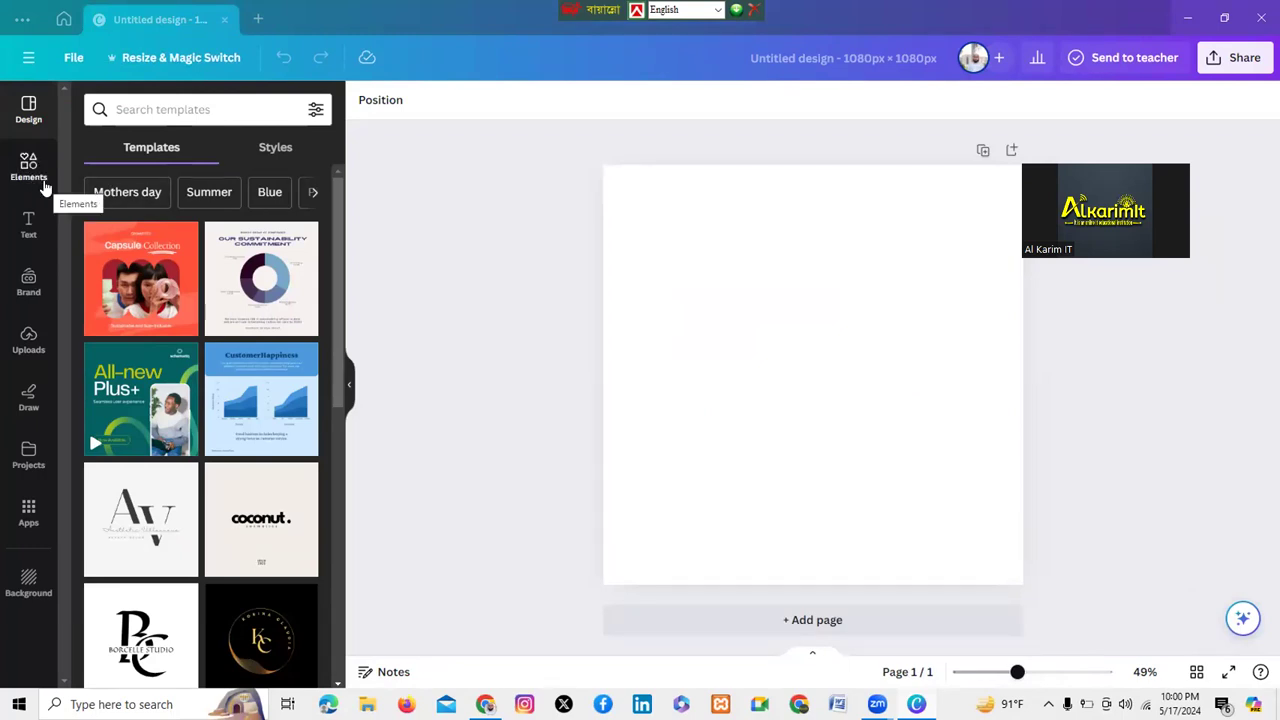
Switch to Chrome and examine the Google results for "social media post design" for sample layouts
mouse_move(916, 704)
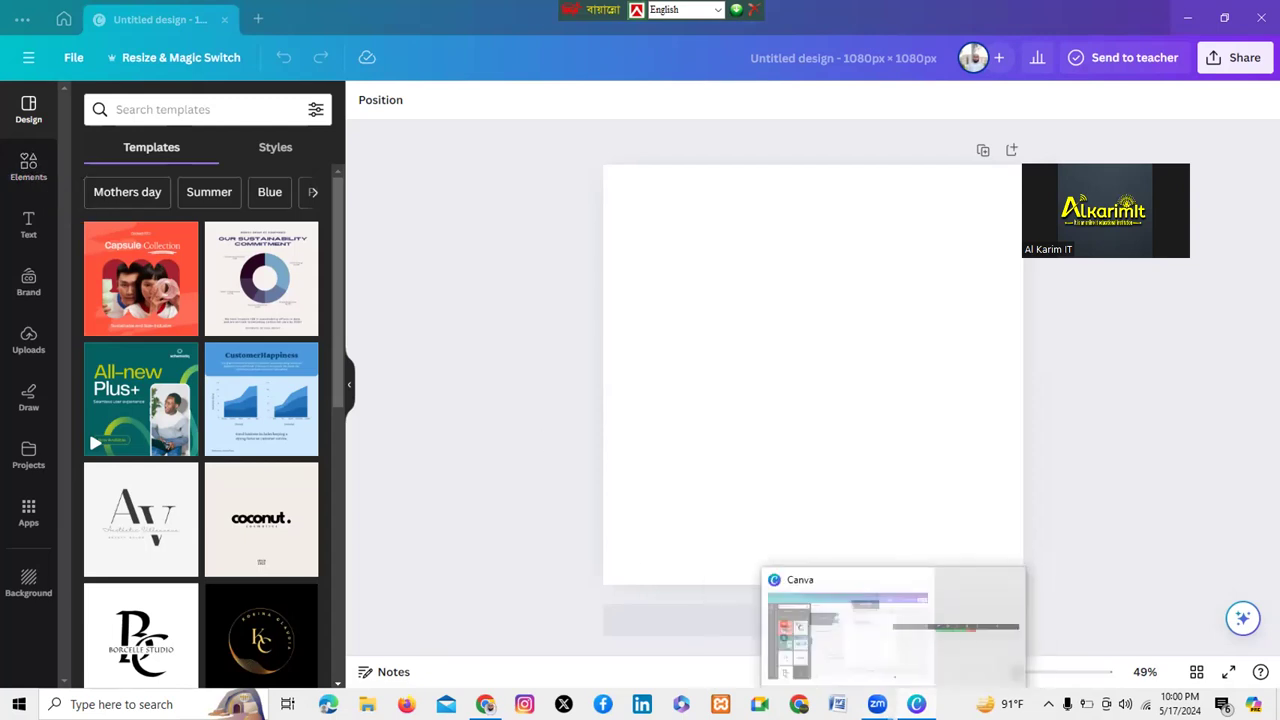
mouse_move(877, 704)
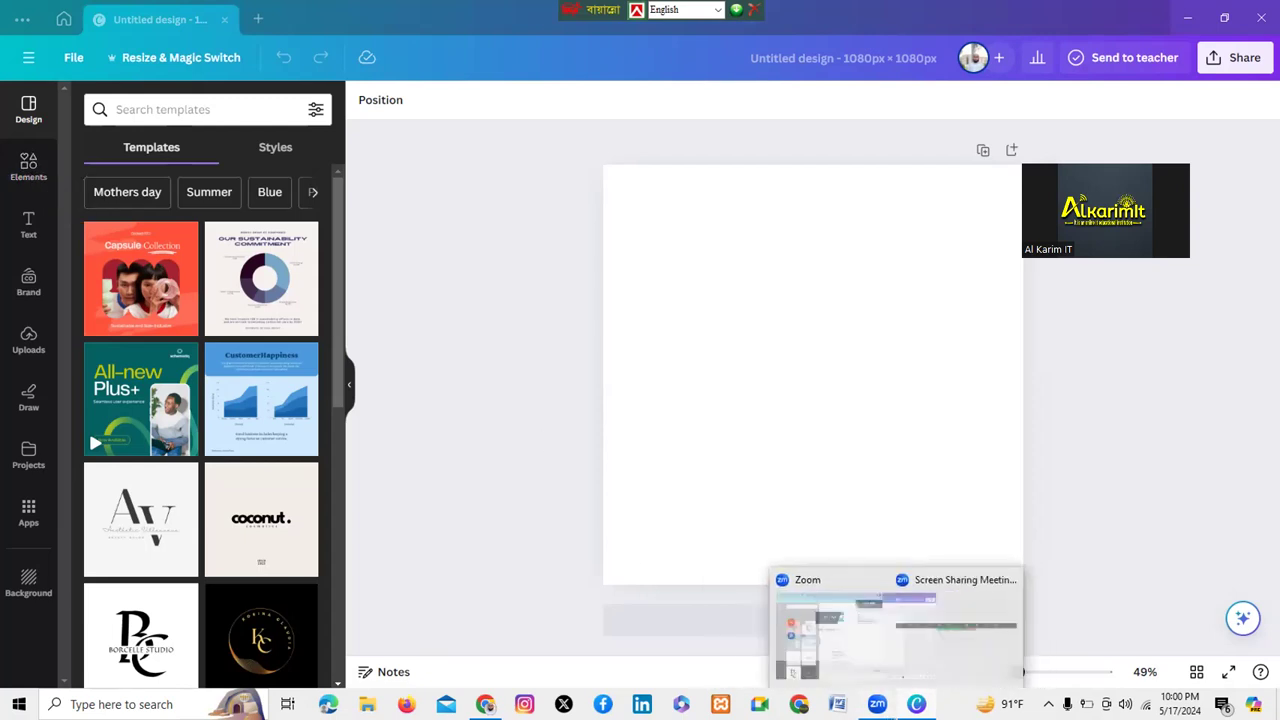
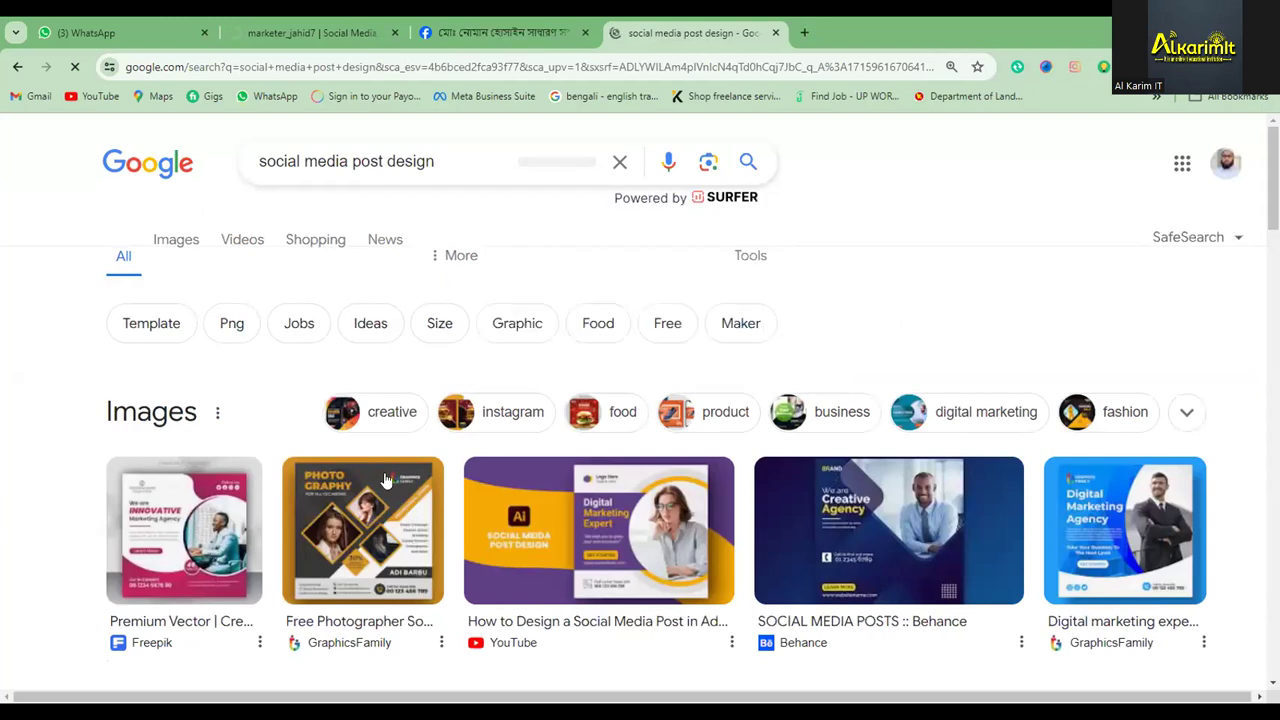
scroll(432, 490, "down", 2)
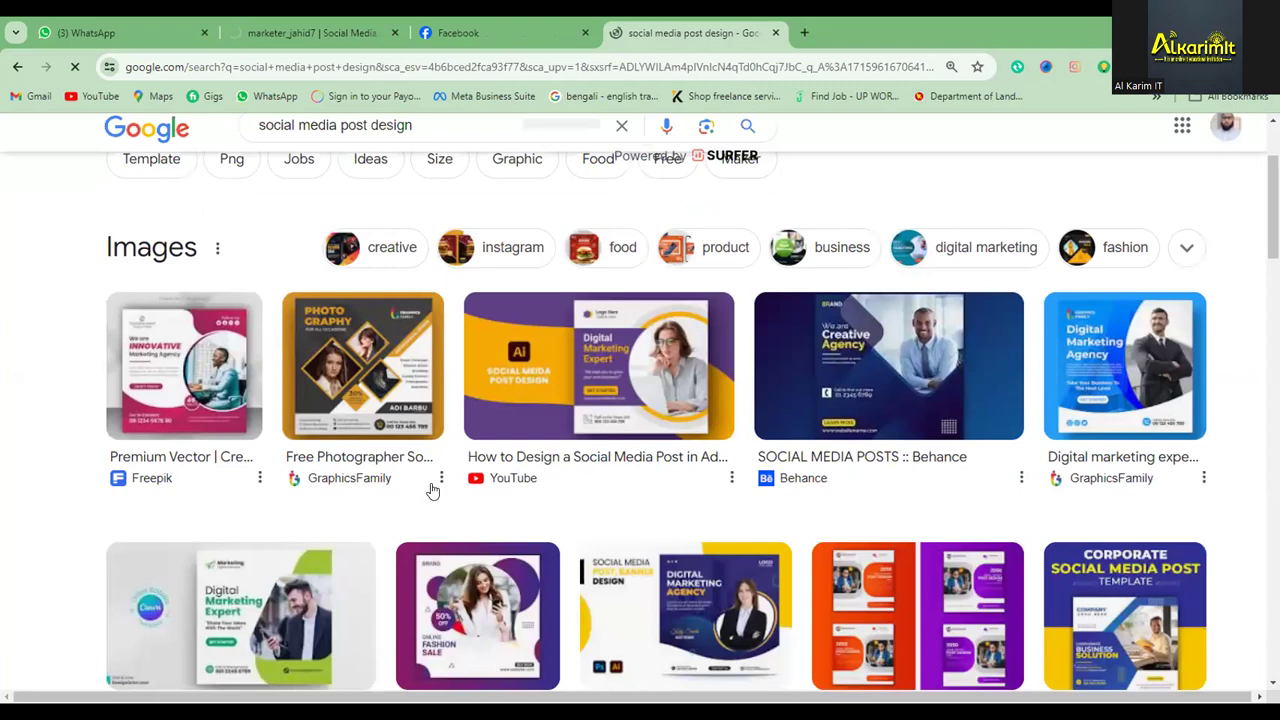
scroll(432, 490, "down", 5)
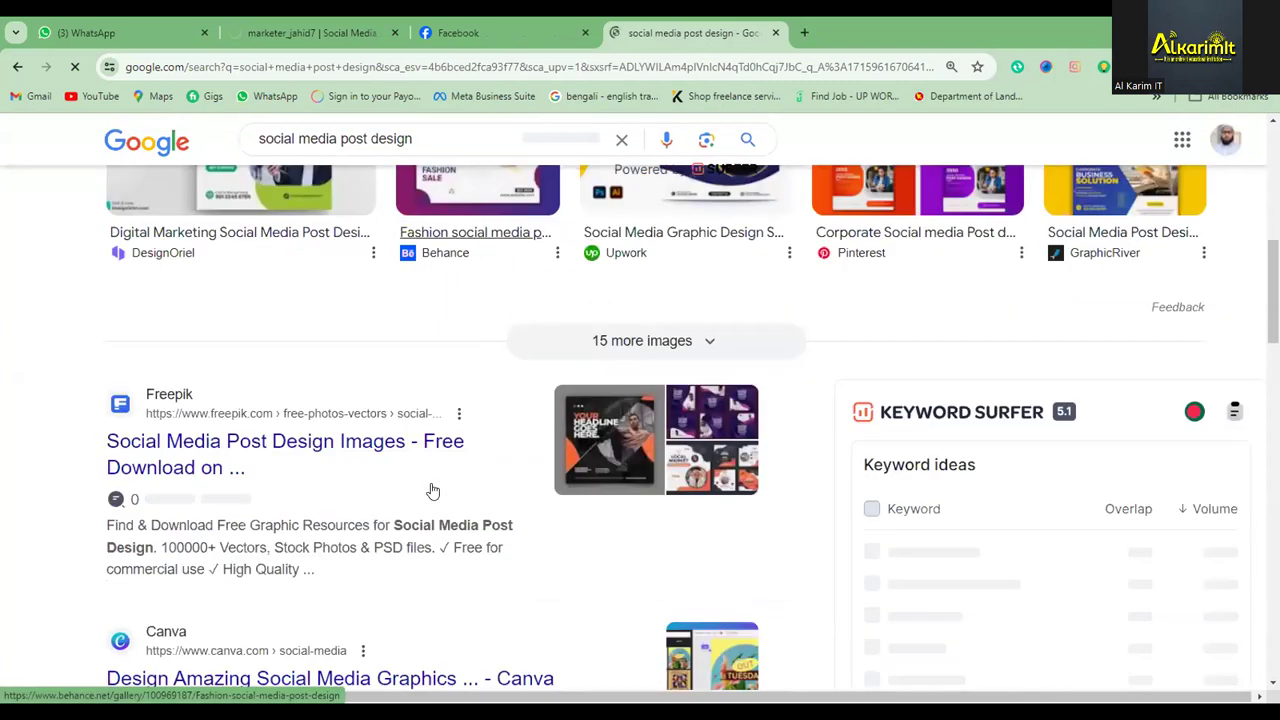
scroll(432, 490, "up", 5)
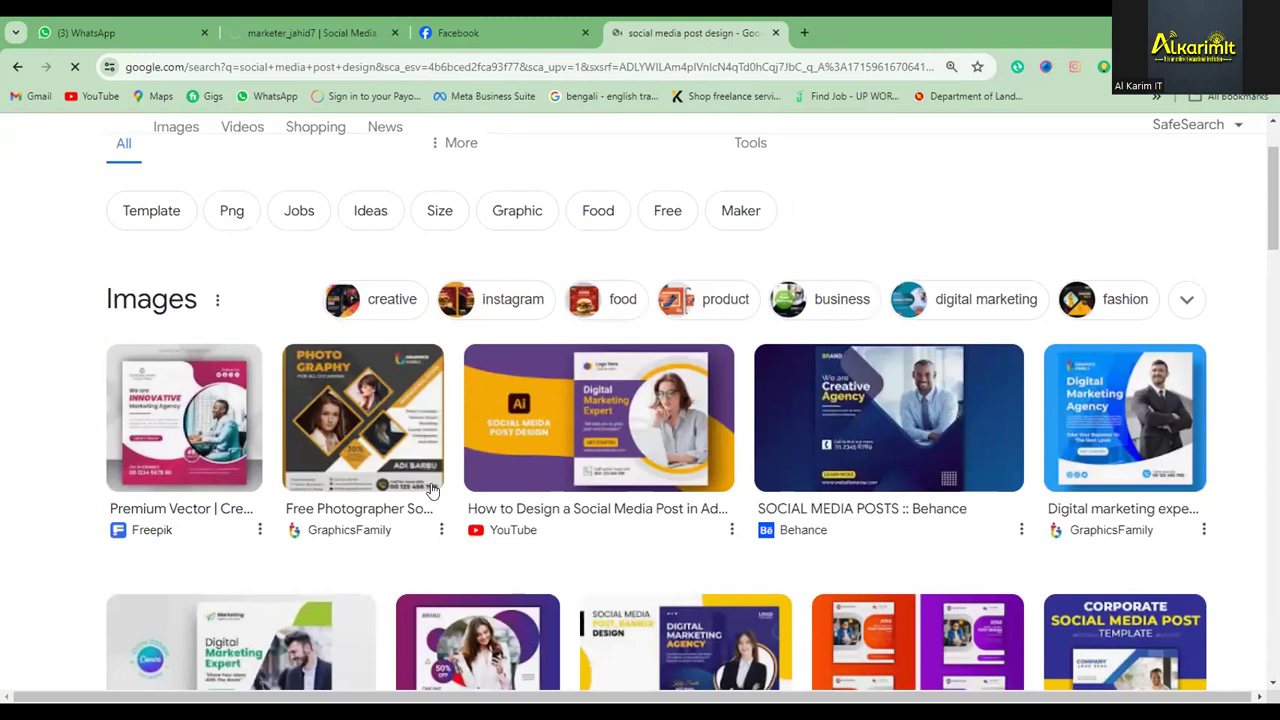
scroll(432, 490, "down", 5)
scroll(80, 208, "up", 6)
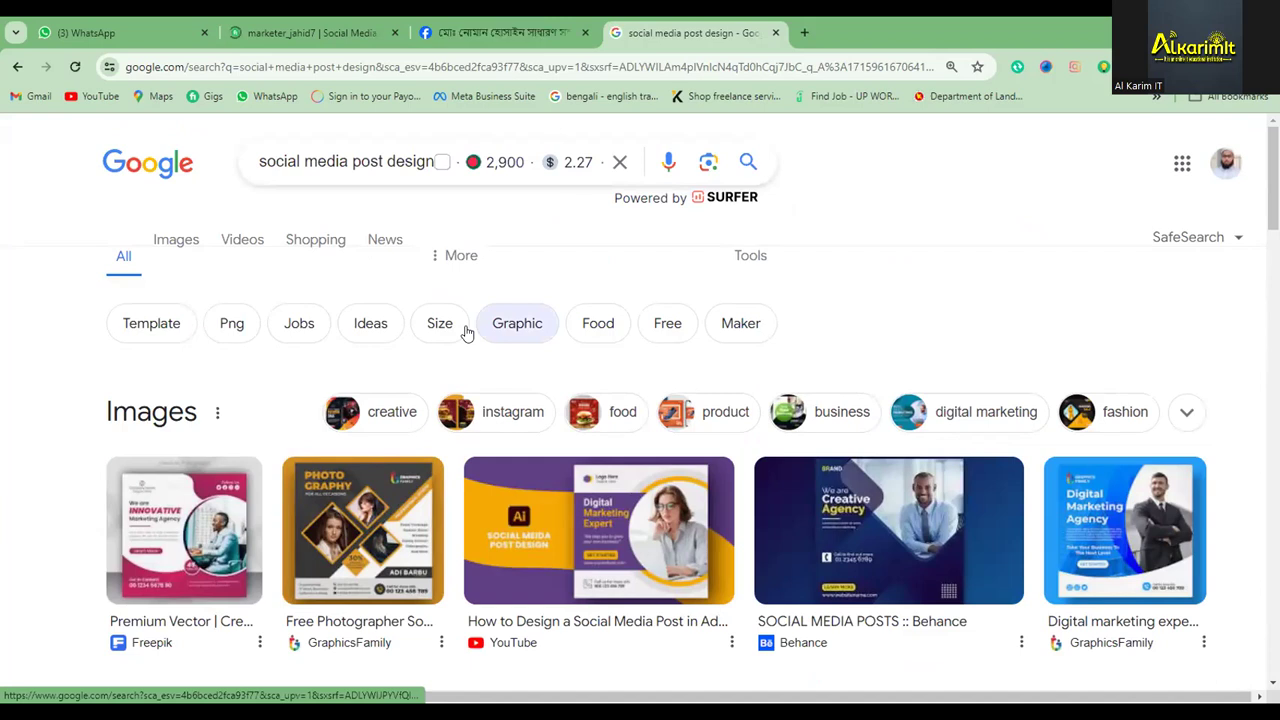
Narrow the search results to Food and open the preview of the UpLabs red burger promotion banner
left_click(466, 332)
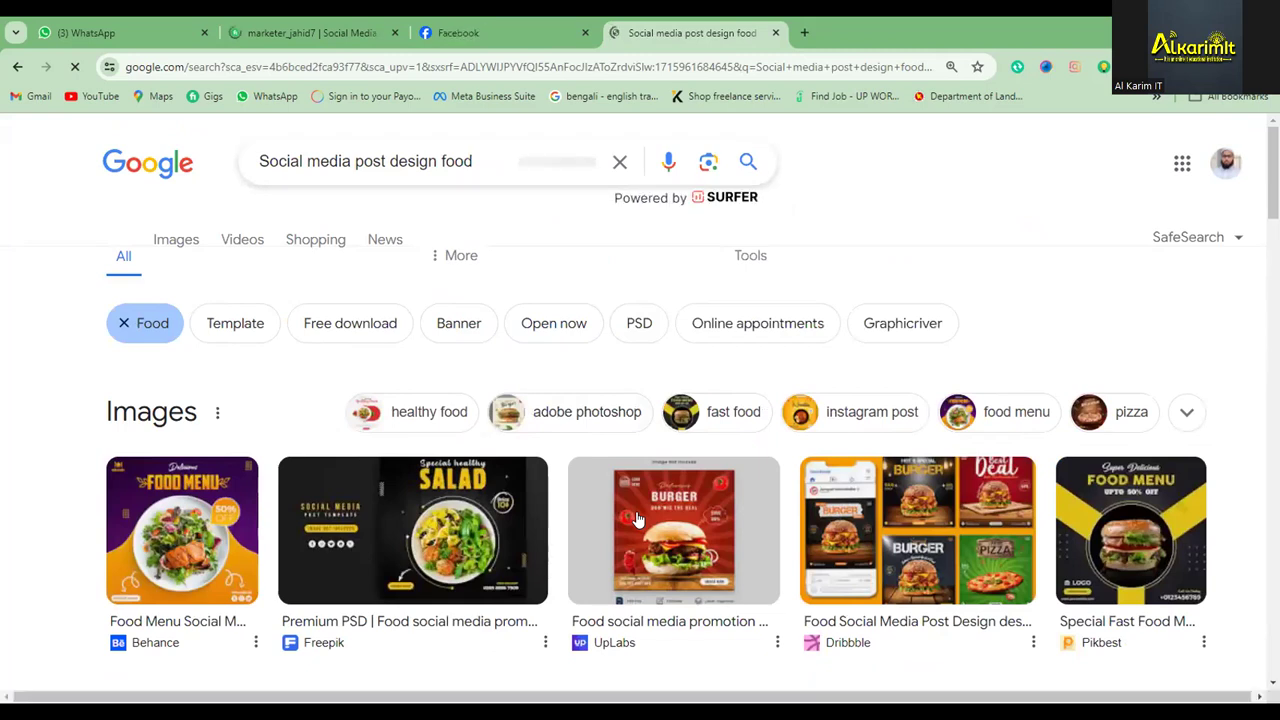
left_click(583, 500)
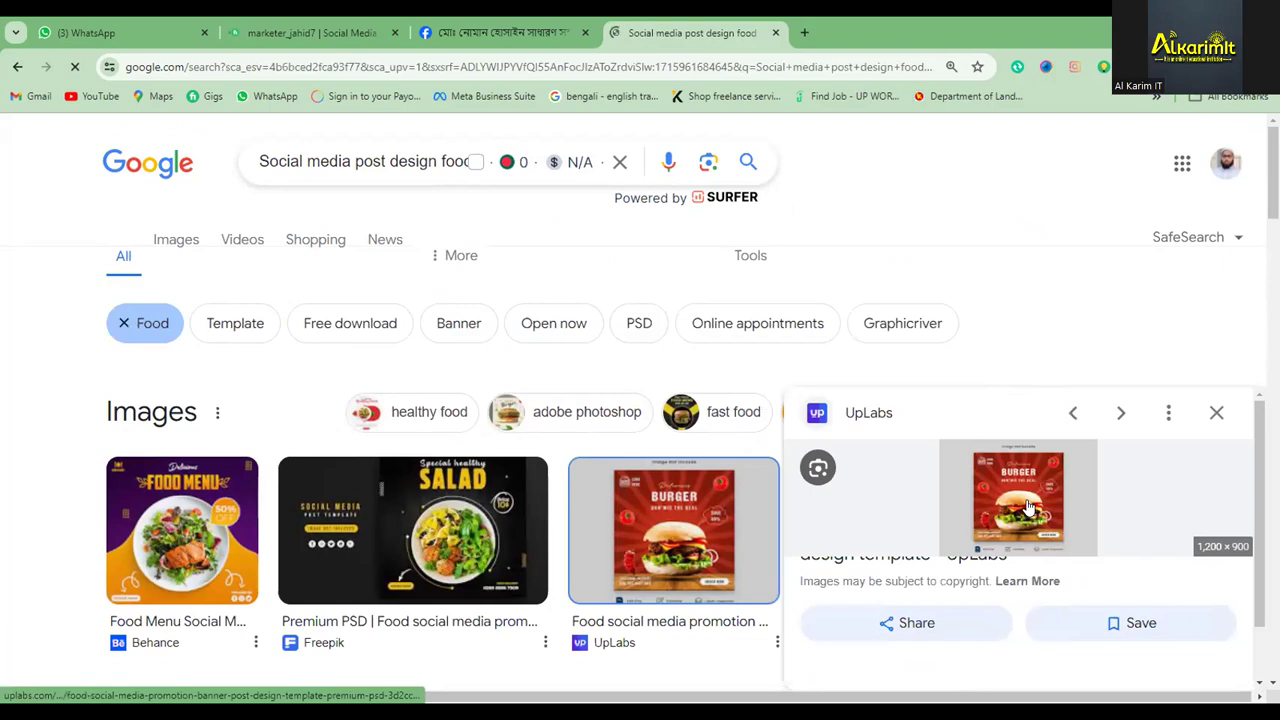
scroll(1027, 507, "down", 2)
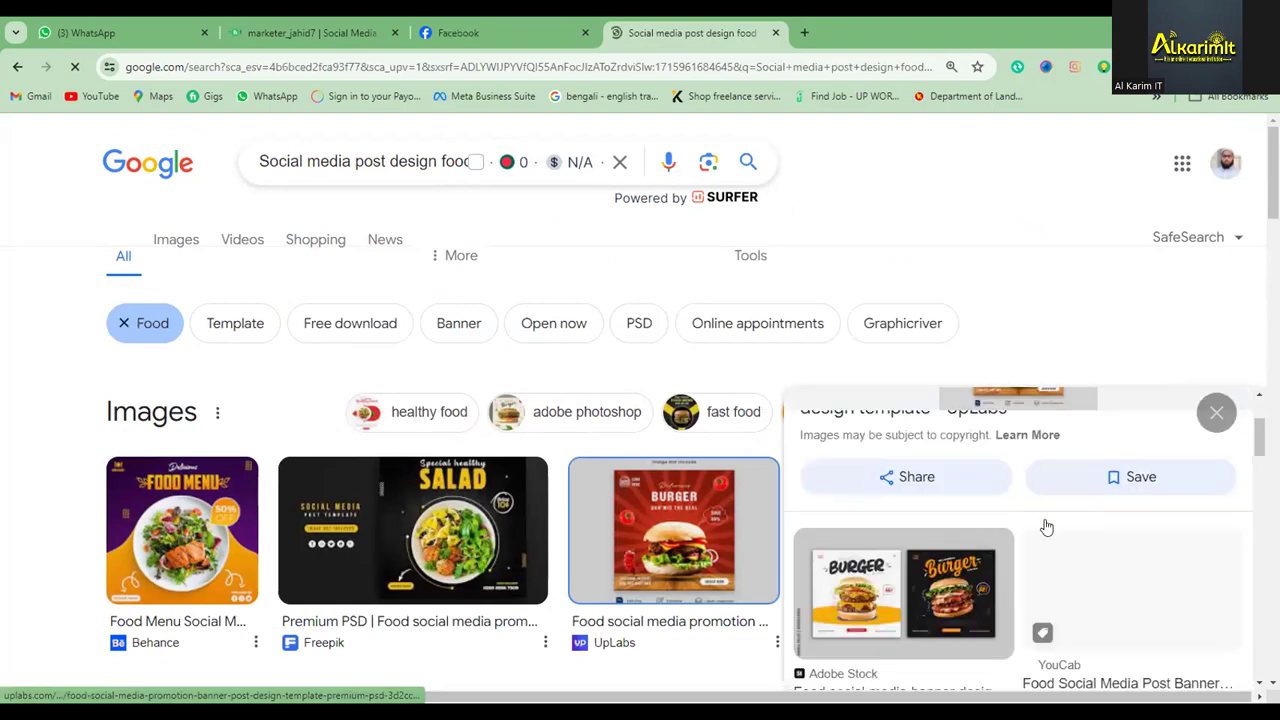
scroll(1046, 527, "up", 2)
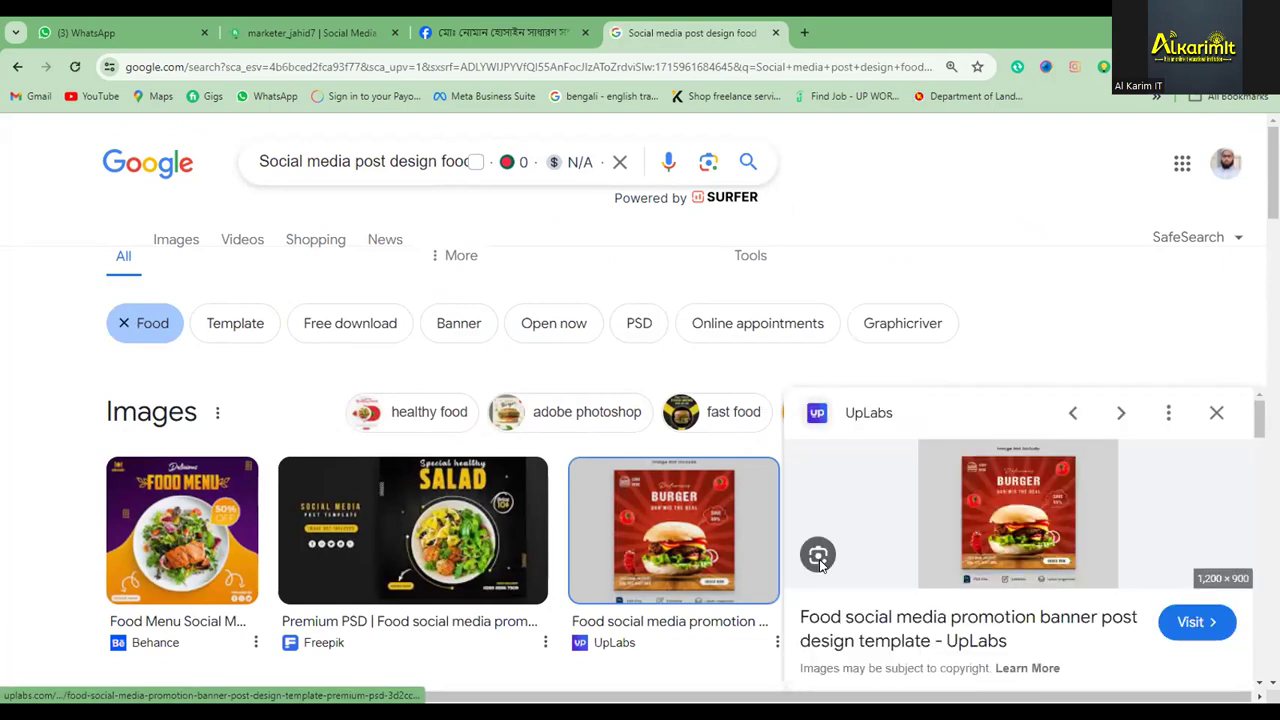
Save the UpLabs burger banner image to Downloads as preview.jpg and open the downloaded file
left_click(1027, 487)
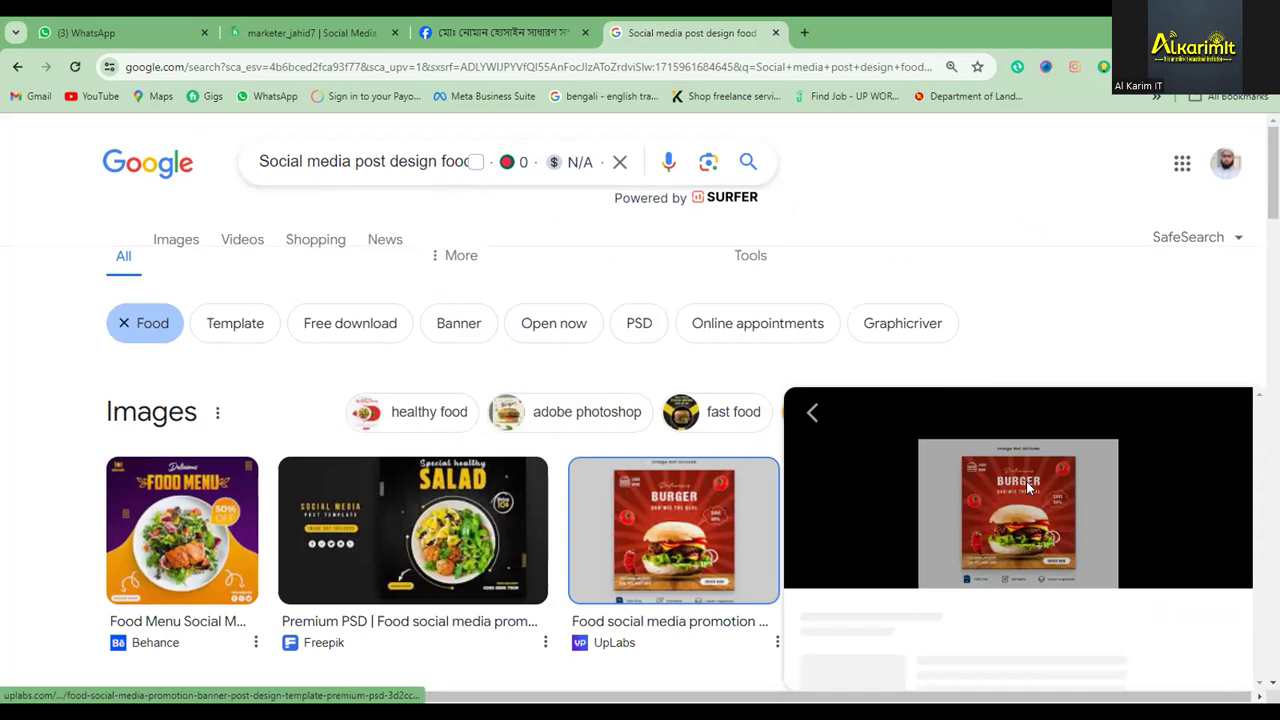
right_click(1082, 521)
key("Escape")
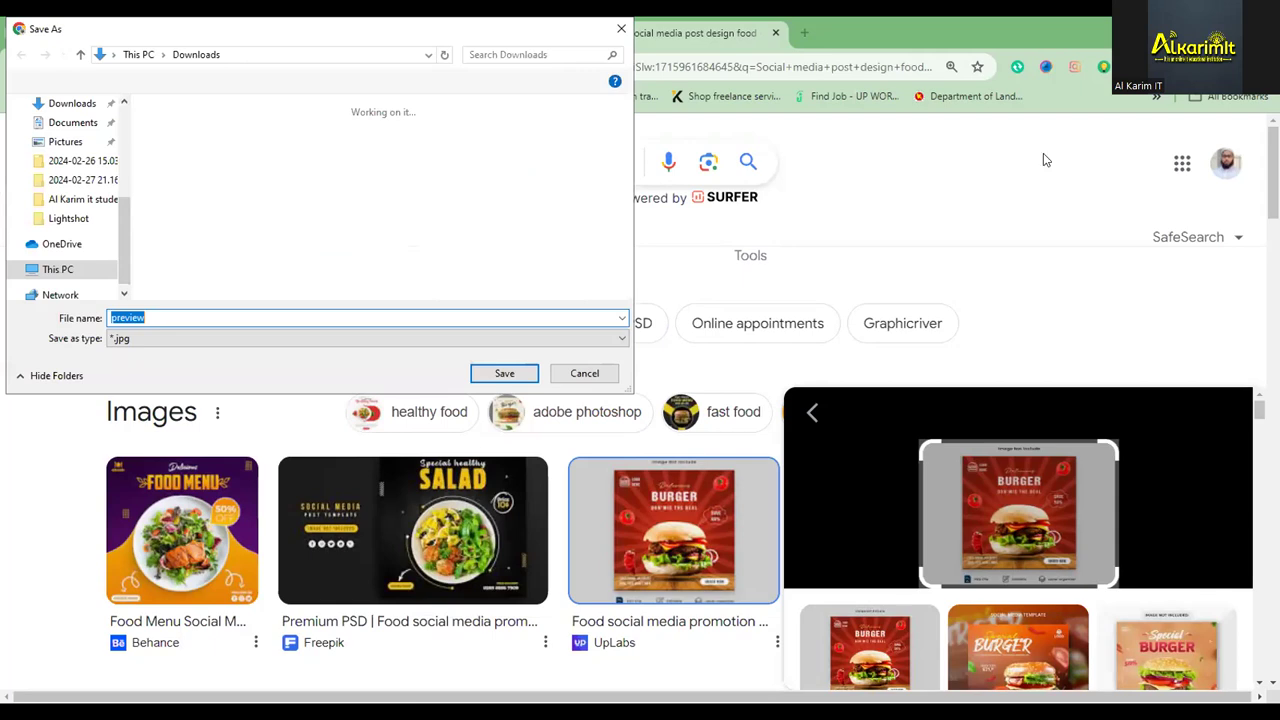
key("Return")
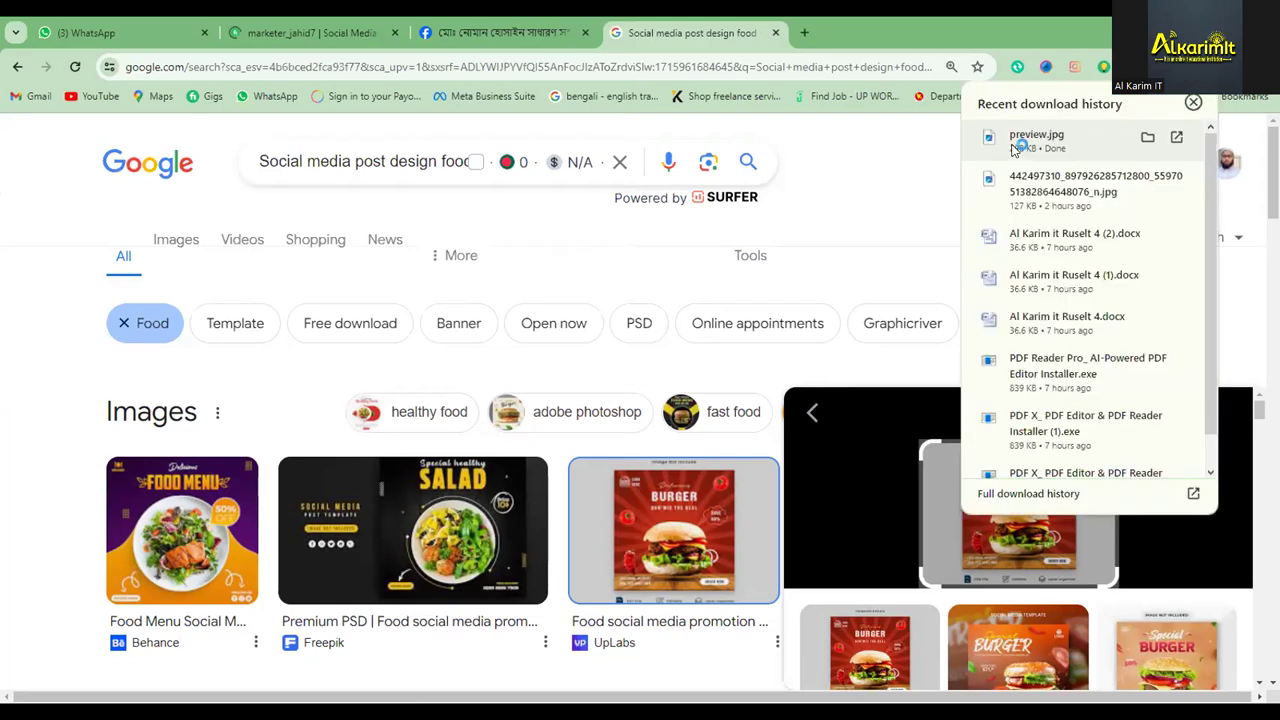
left_click(1076, 143)
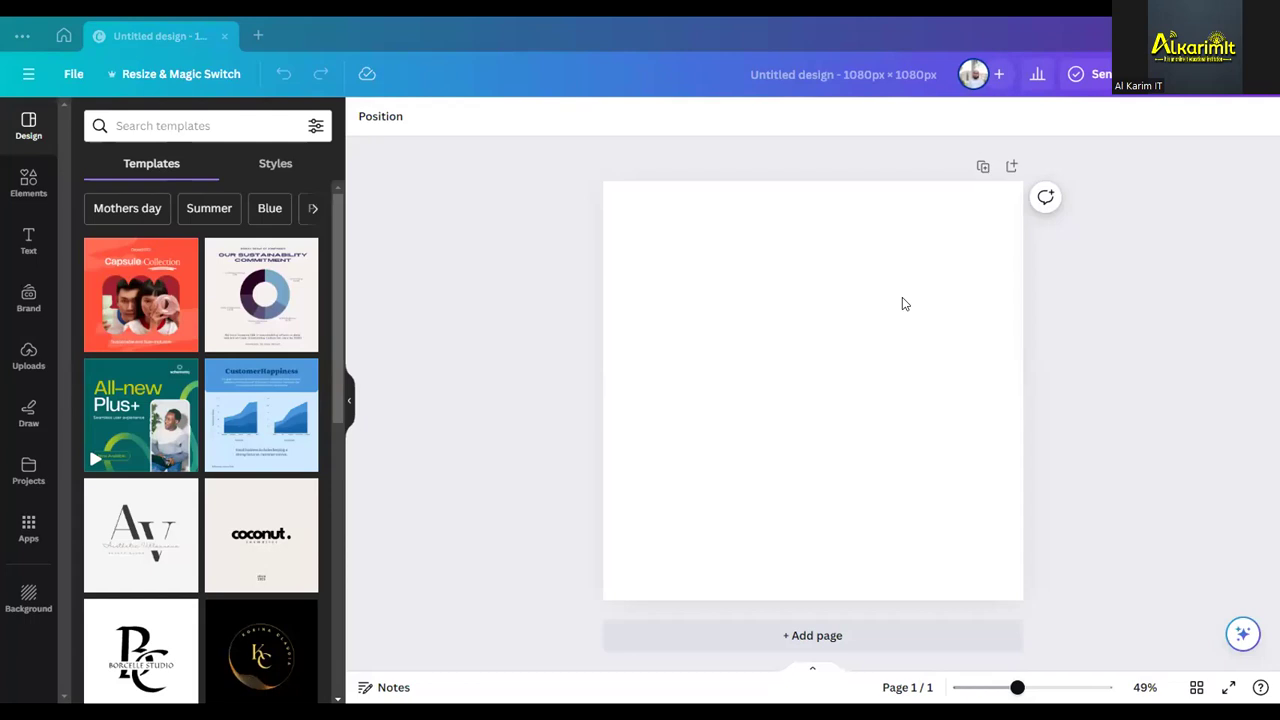
Switch to Canva and place the uploaded red car image with the white roof rails at the centre of the blank page
left_click(366, 285)
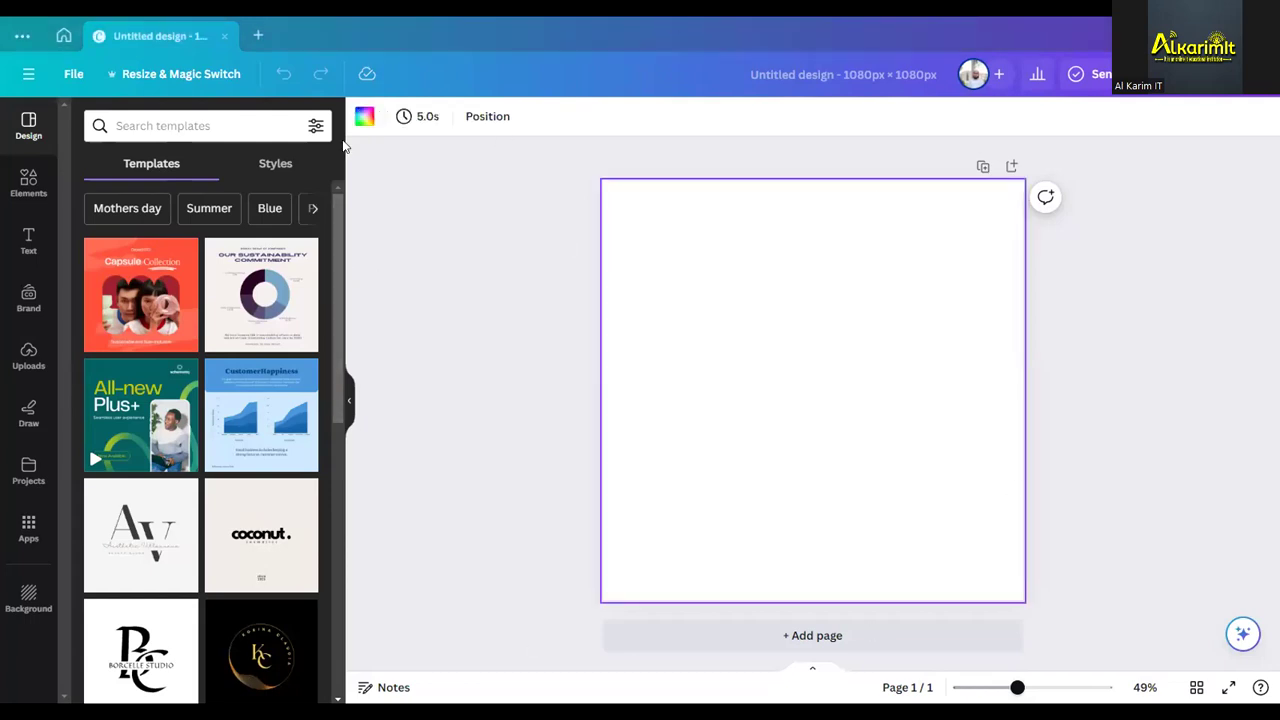
left_click(30, 366)
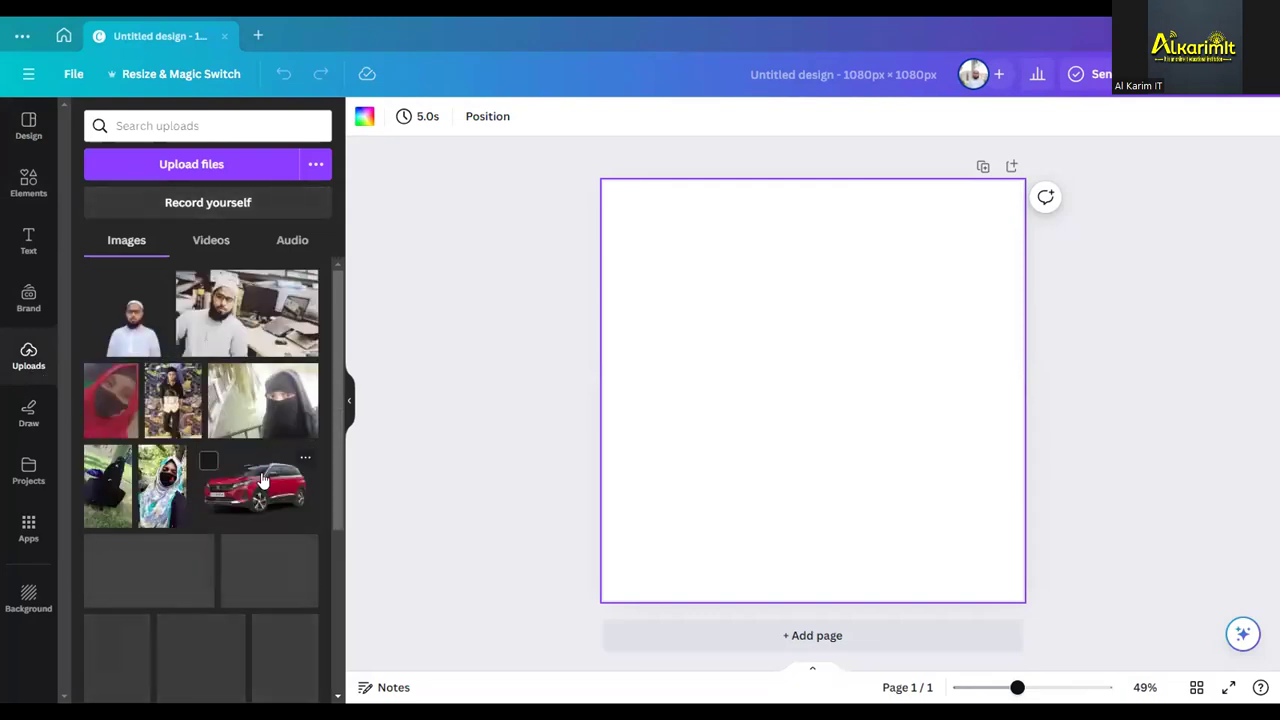
left_click(262, 480)
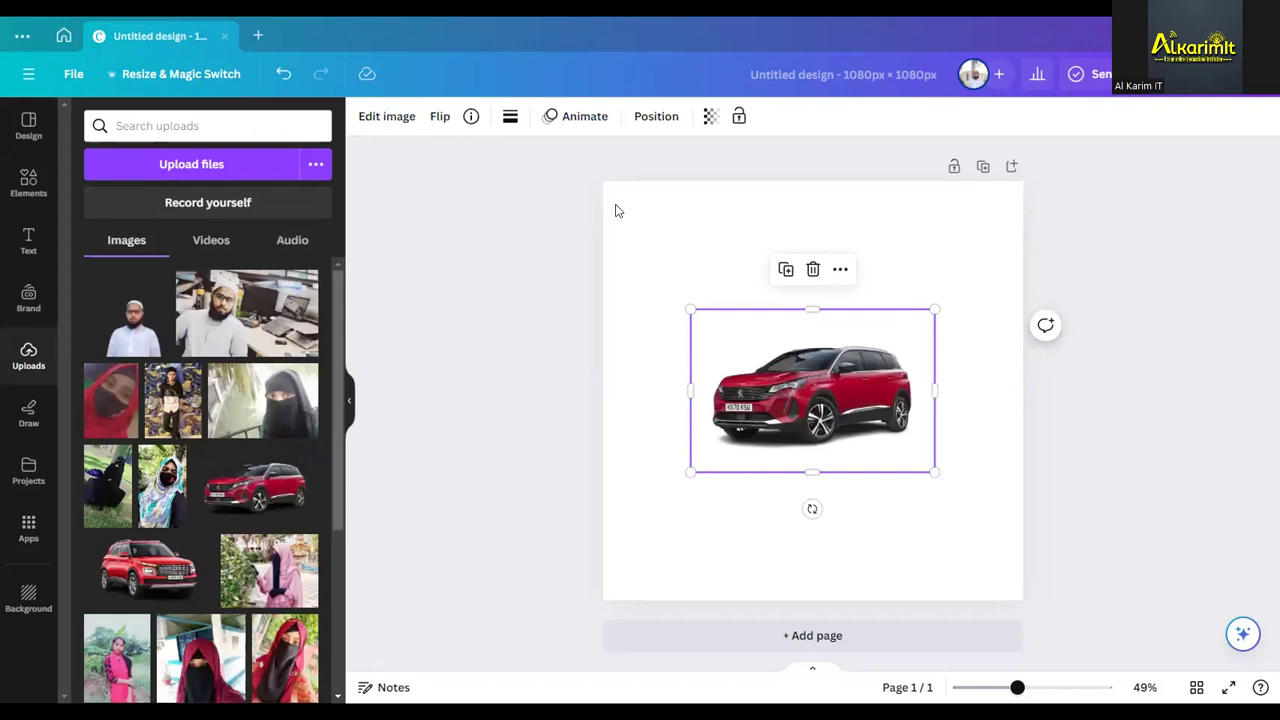
left_click(631, 239)
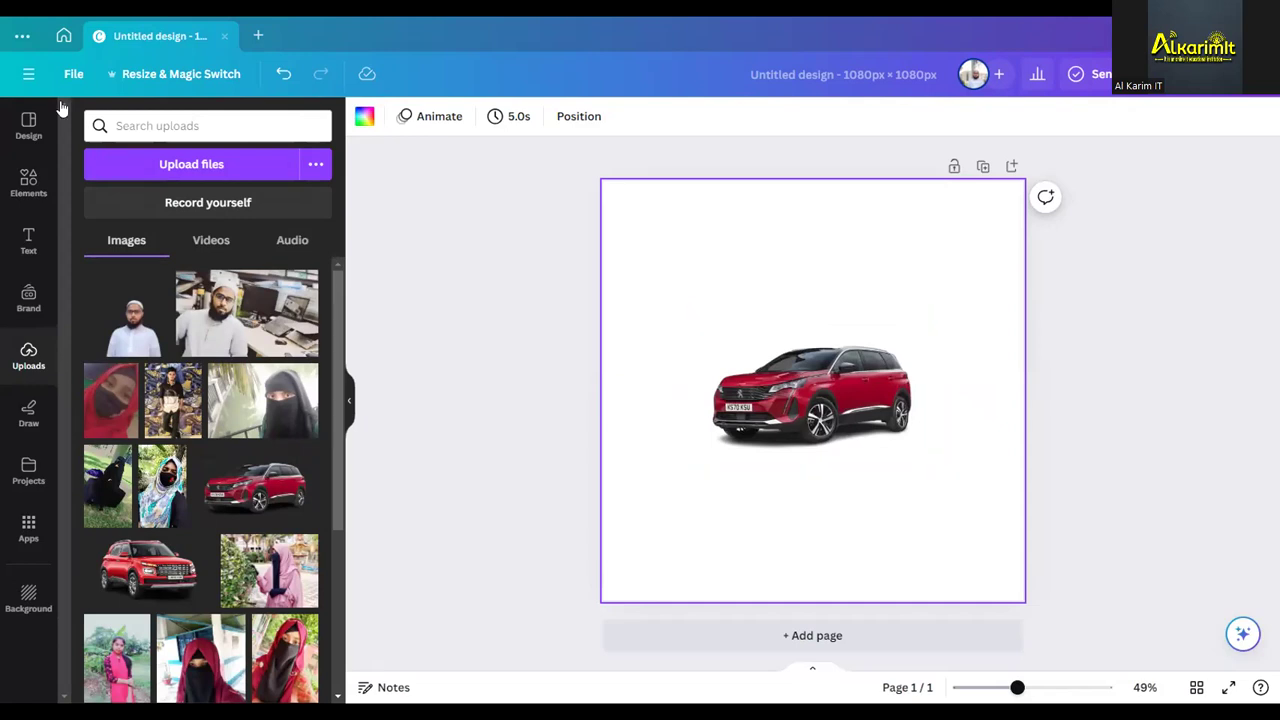
Search the elements library for "curve shape" and restrict the results to graphics
left_click(30, 185)
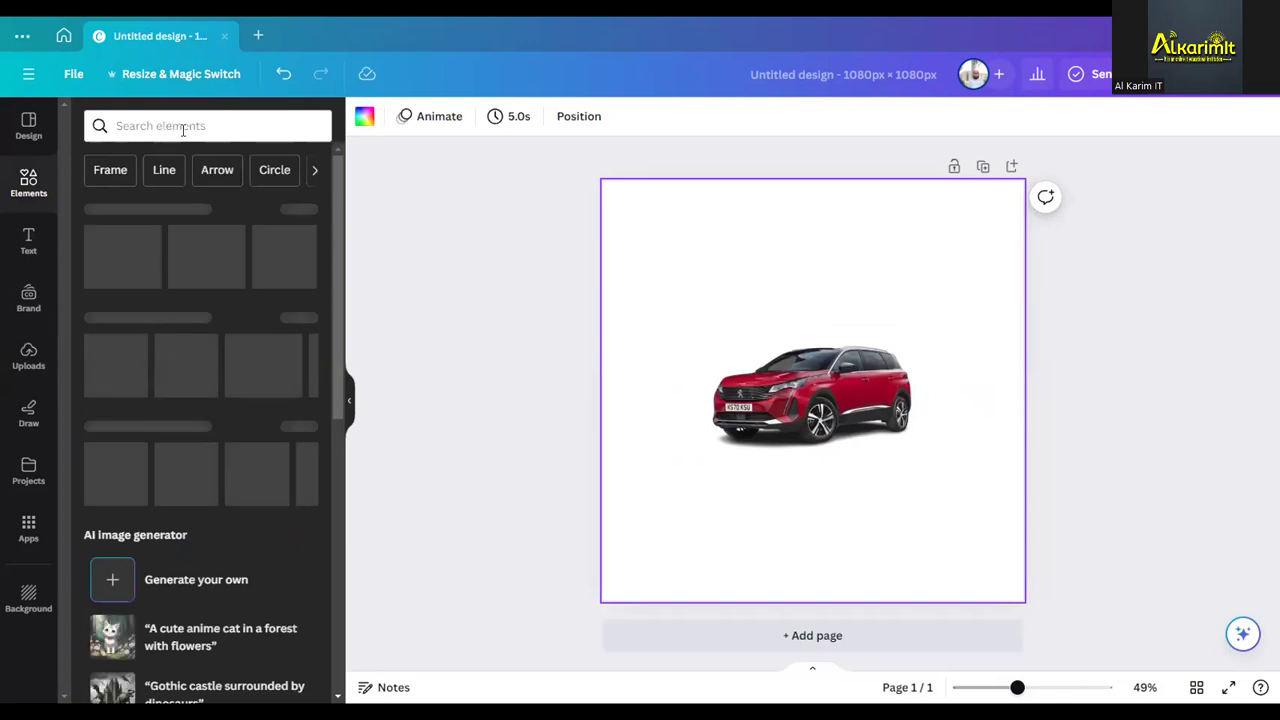
left_click(183, 127)
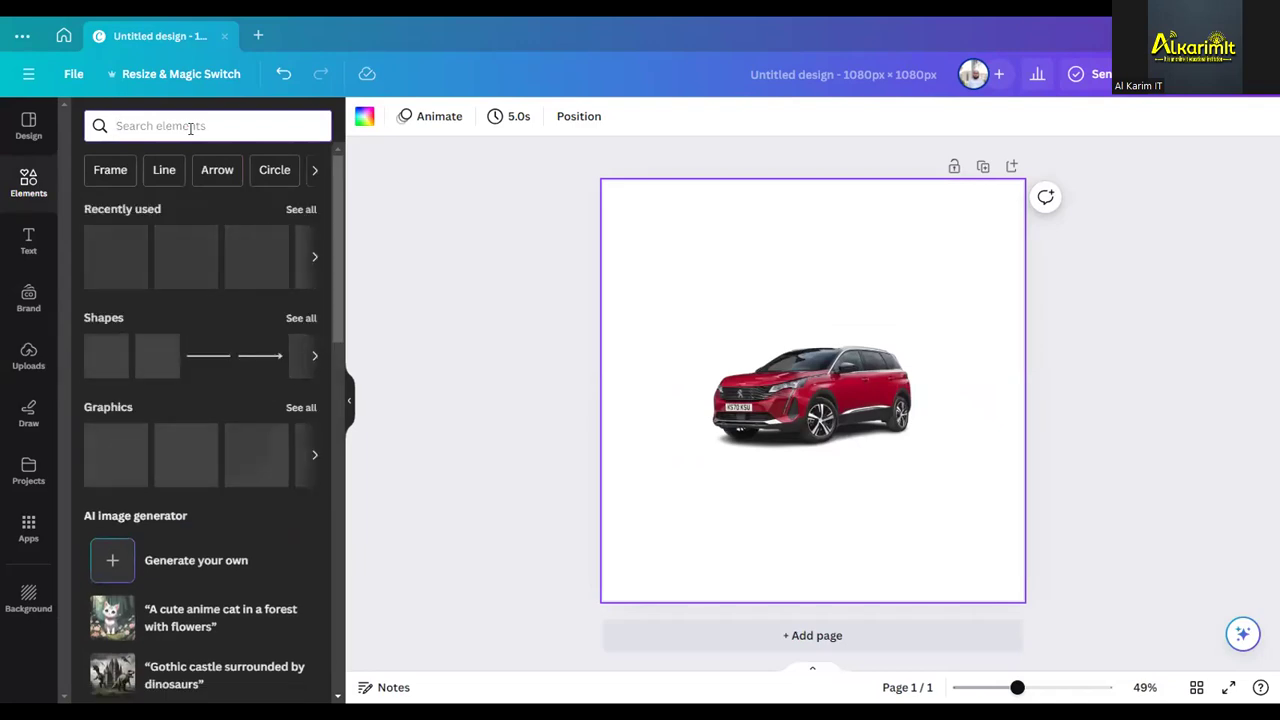
type("Cuy")
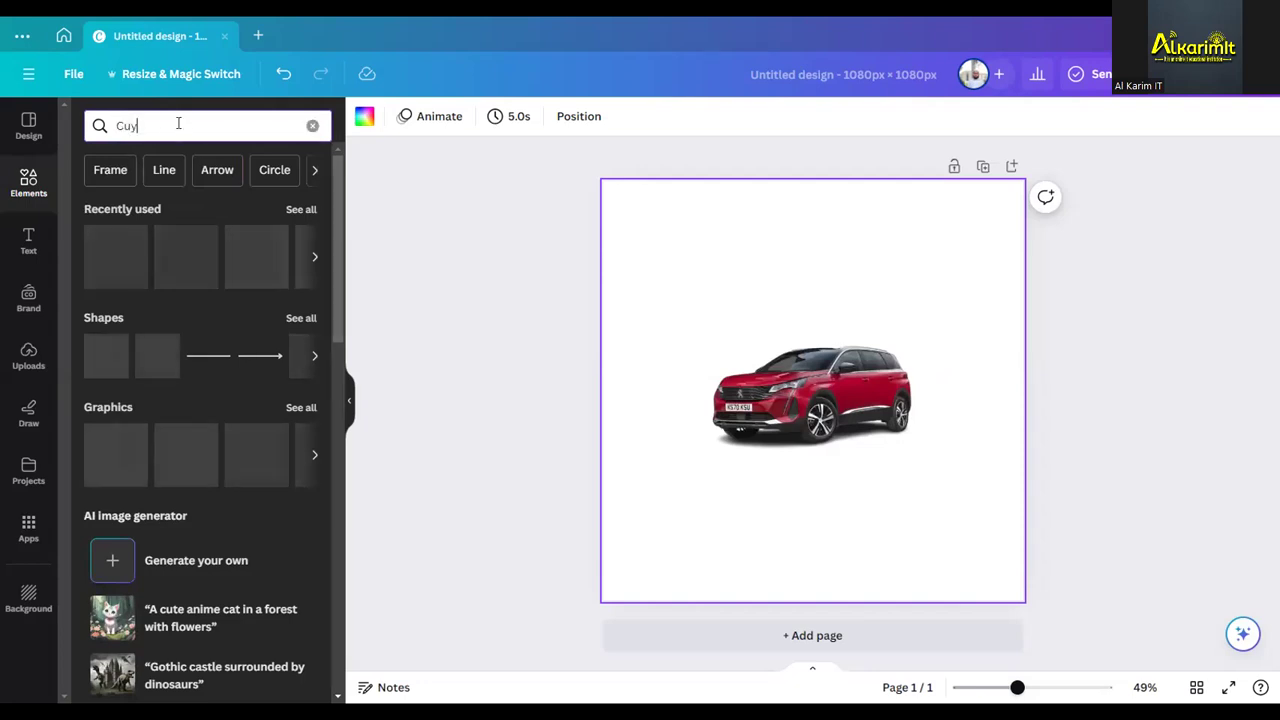
double_click(178, 123)
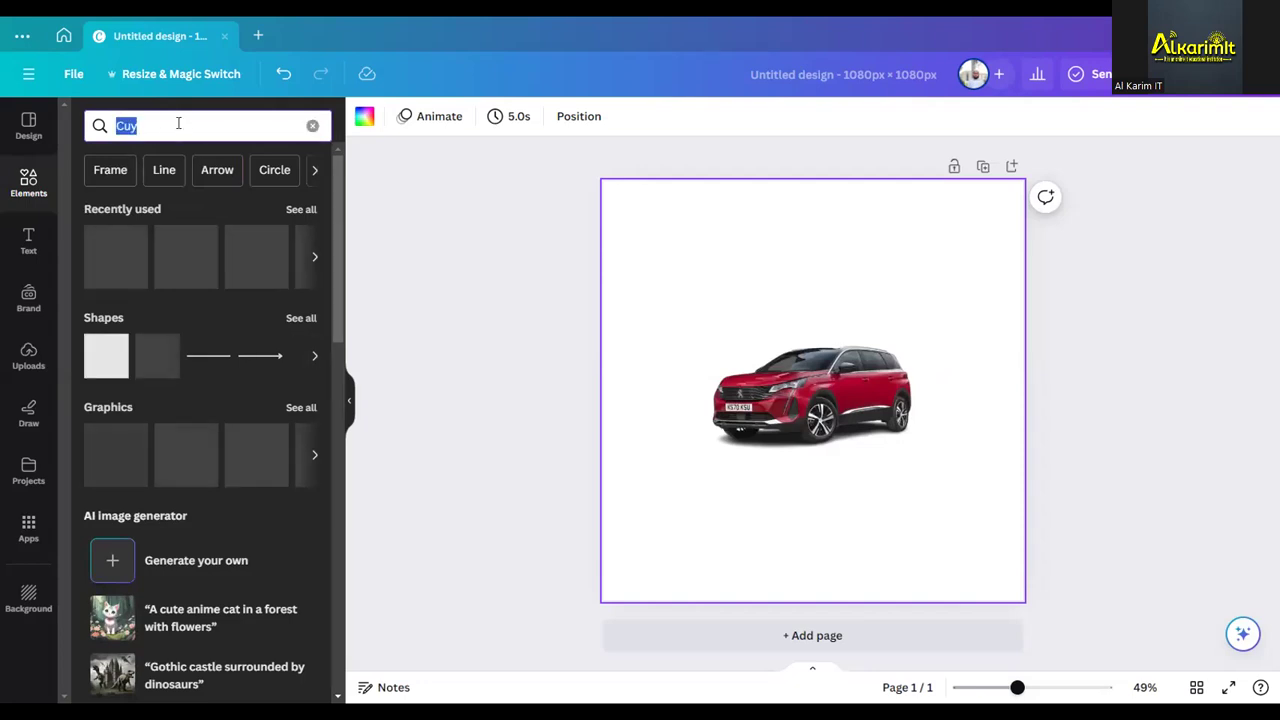
key("BackSpace")
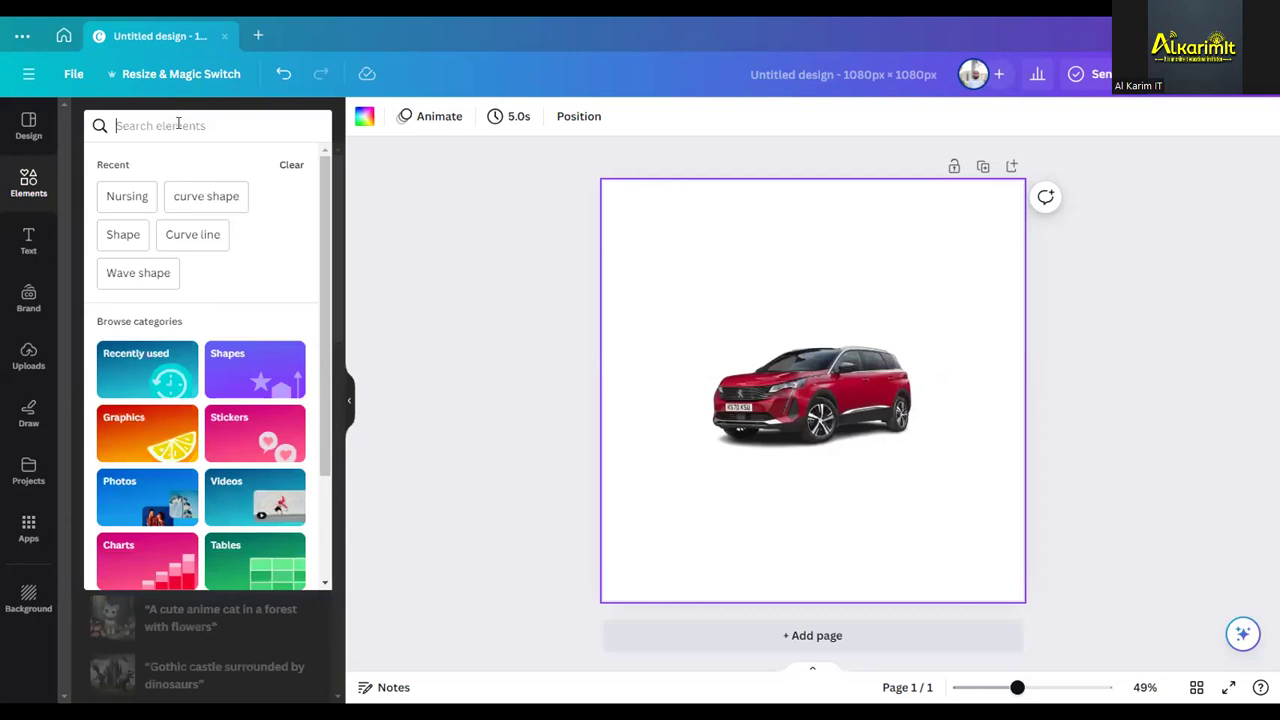
type("c")
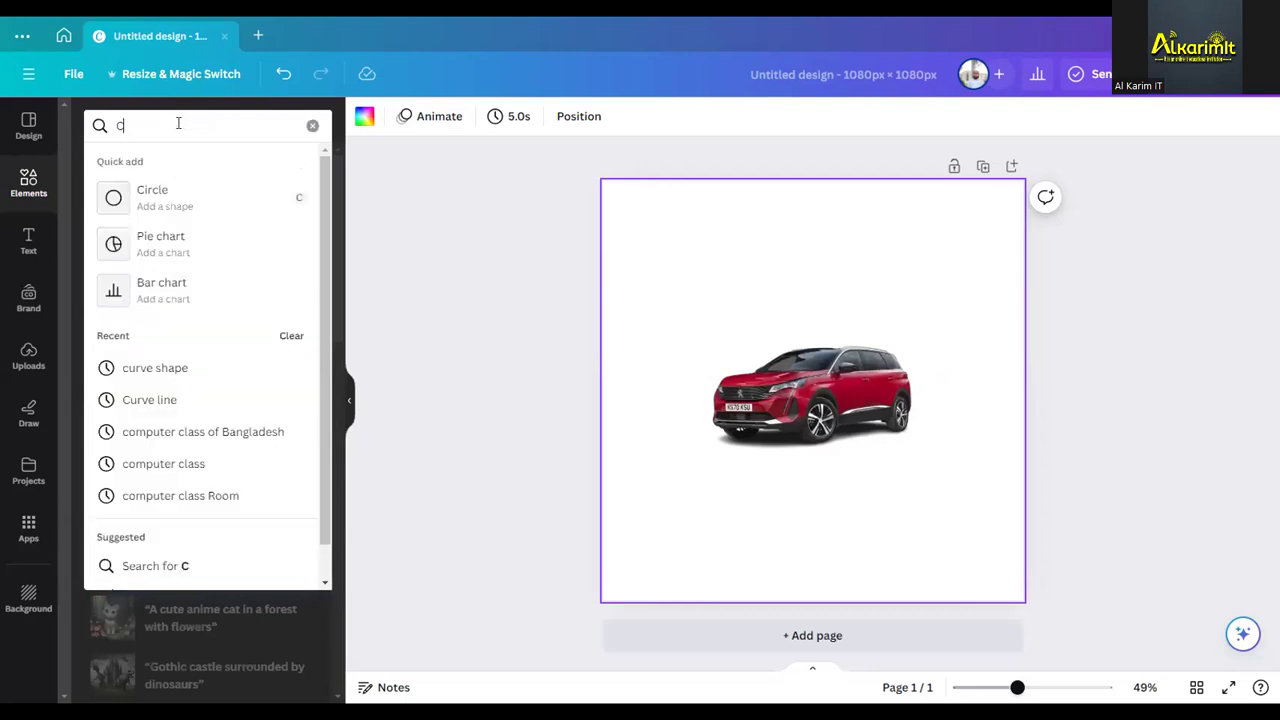
type("ur")
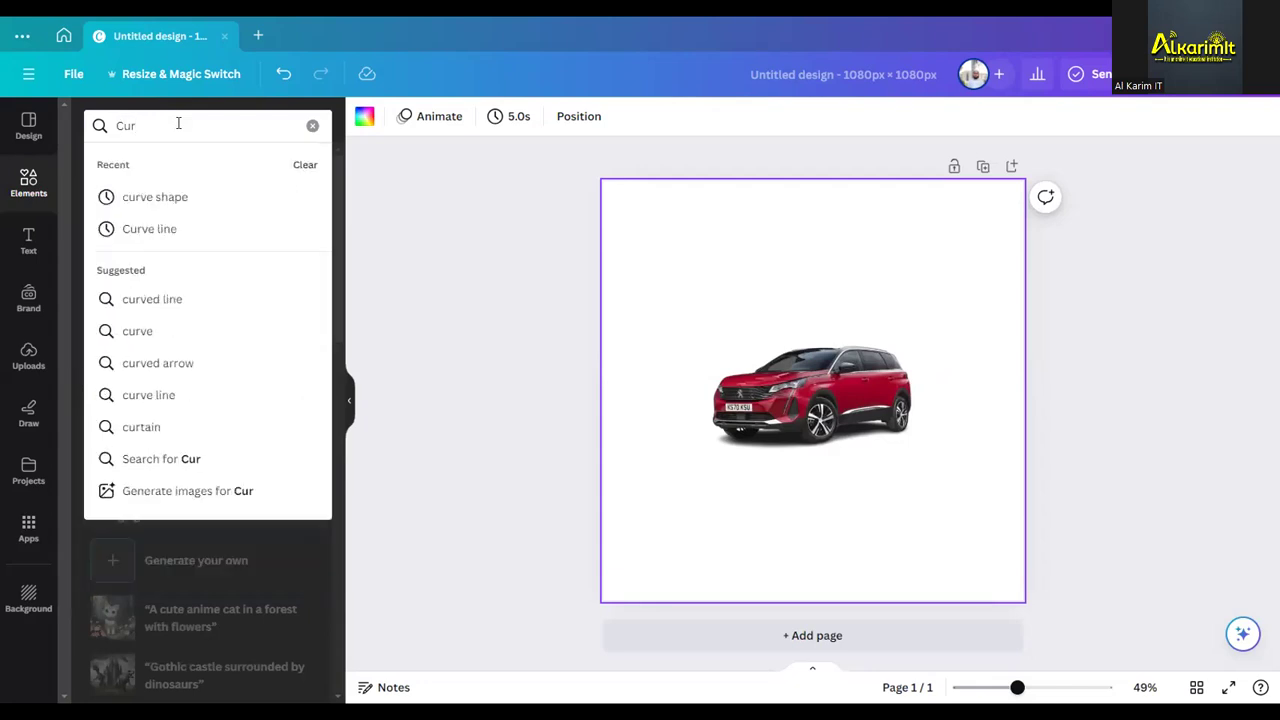
left_click(181, 199)
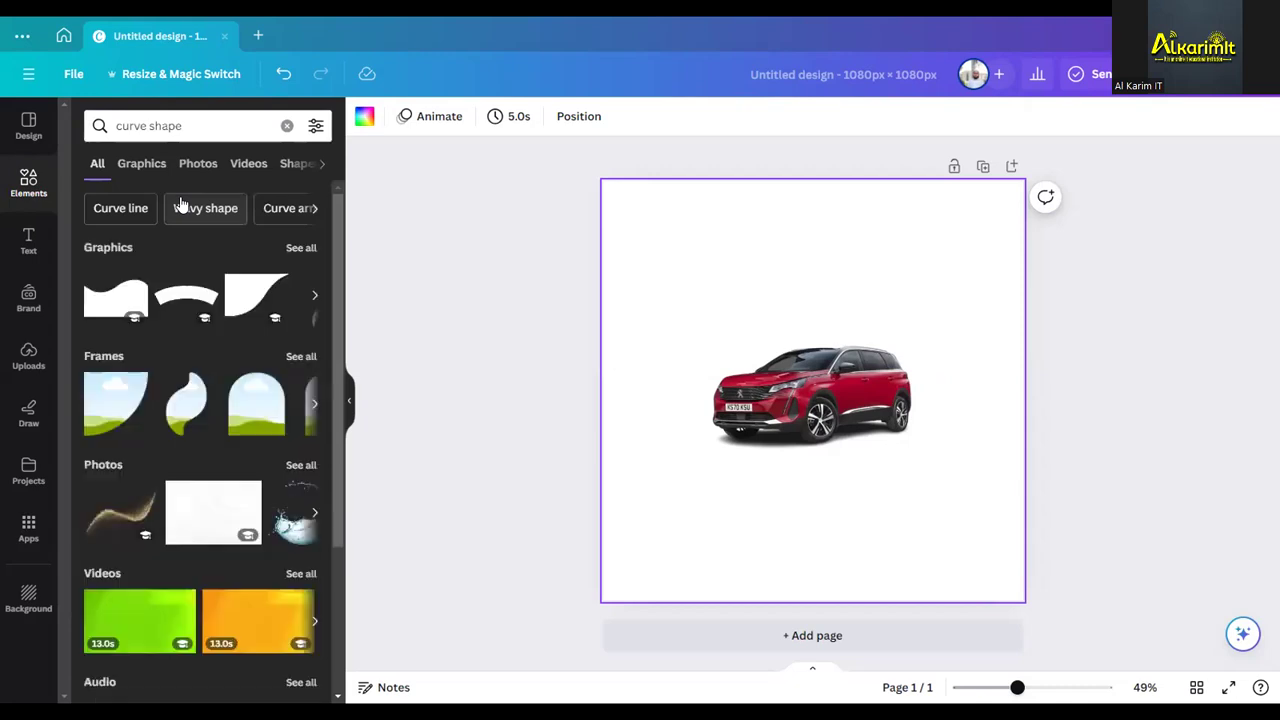
left_click(130, 165)
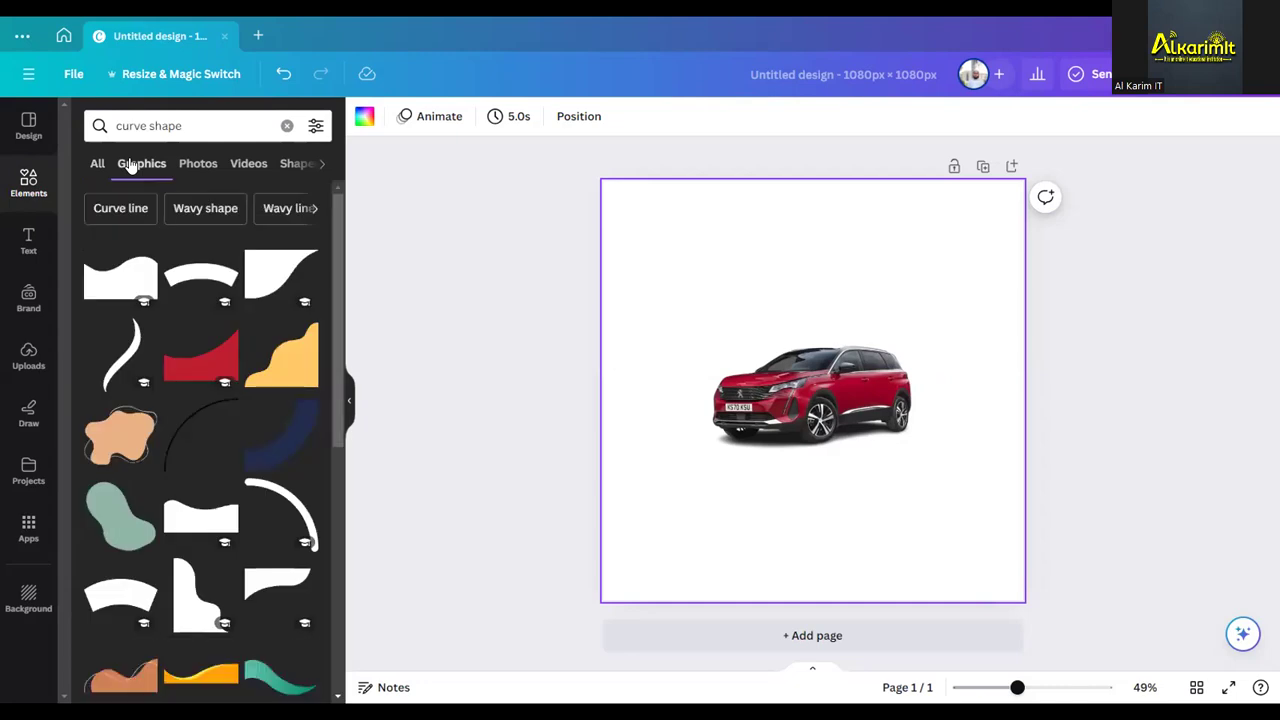
Find the two-tone orange and yellow wave among the curve shape graphics and add it to the page
scroll(211, 331, "down", 3)
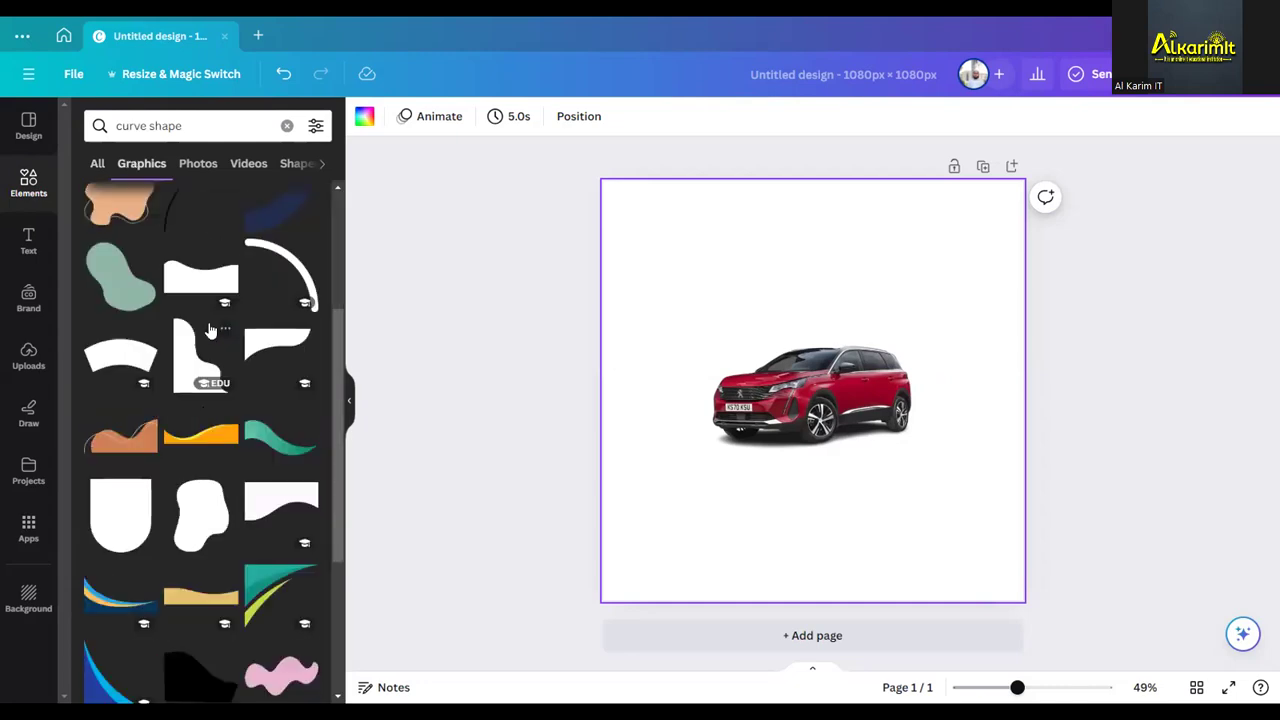
scroll(211, 331, "down", 1)
scroll(211, 331, "down", 1)
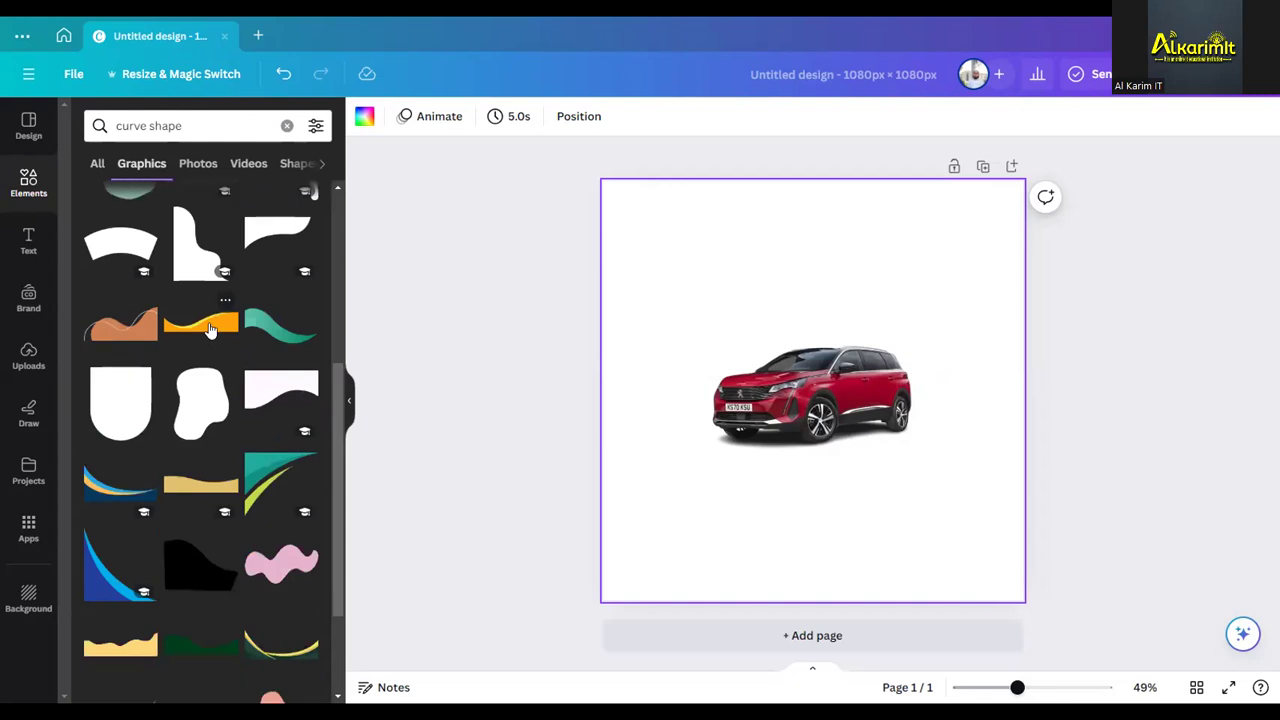
scroll(211, 331, "down", 2)
scroll(197, 341, "down", 3)
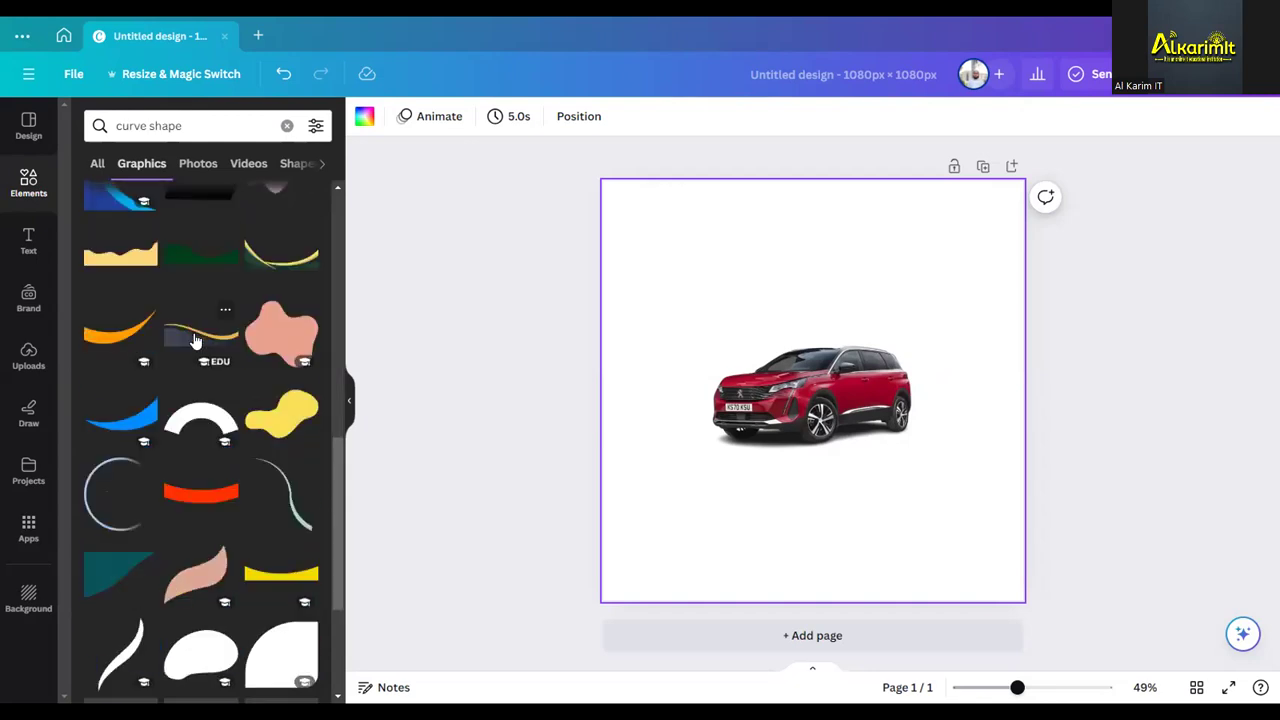
scroll(197, 341, "down", 3)
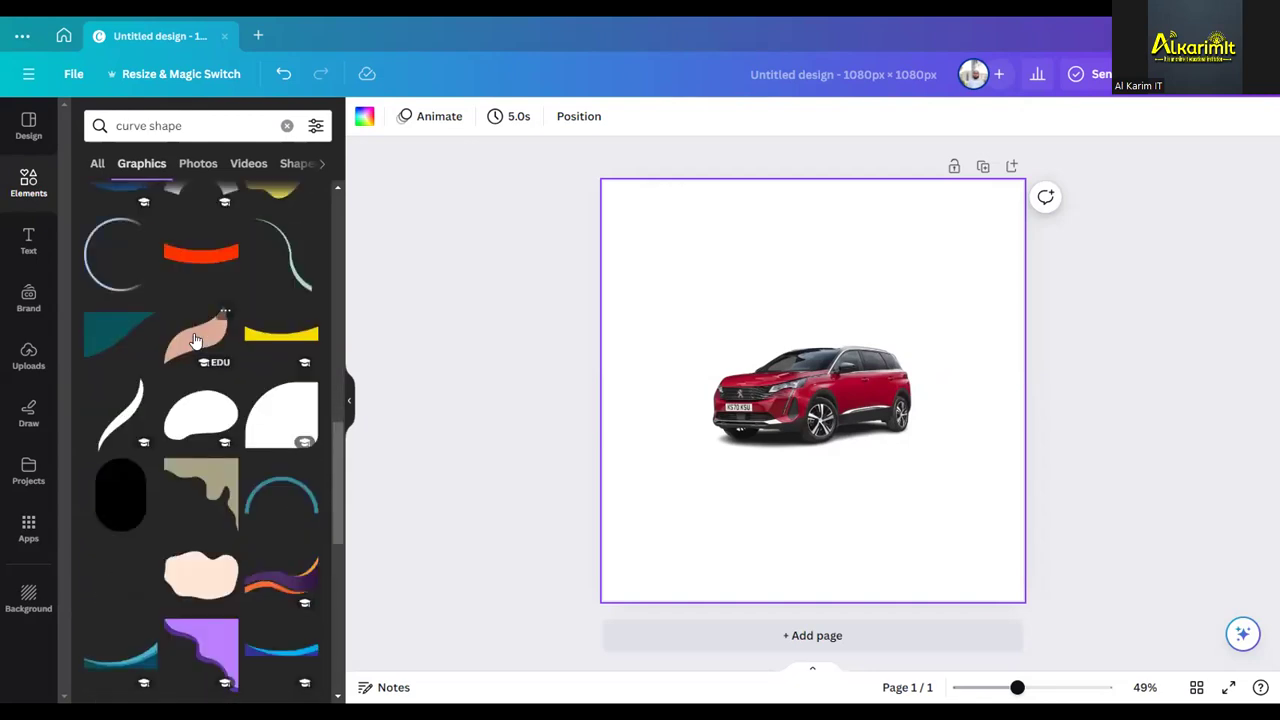
scroll(197, 341, "down", 4)
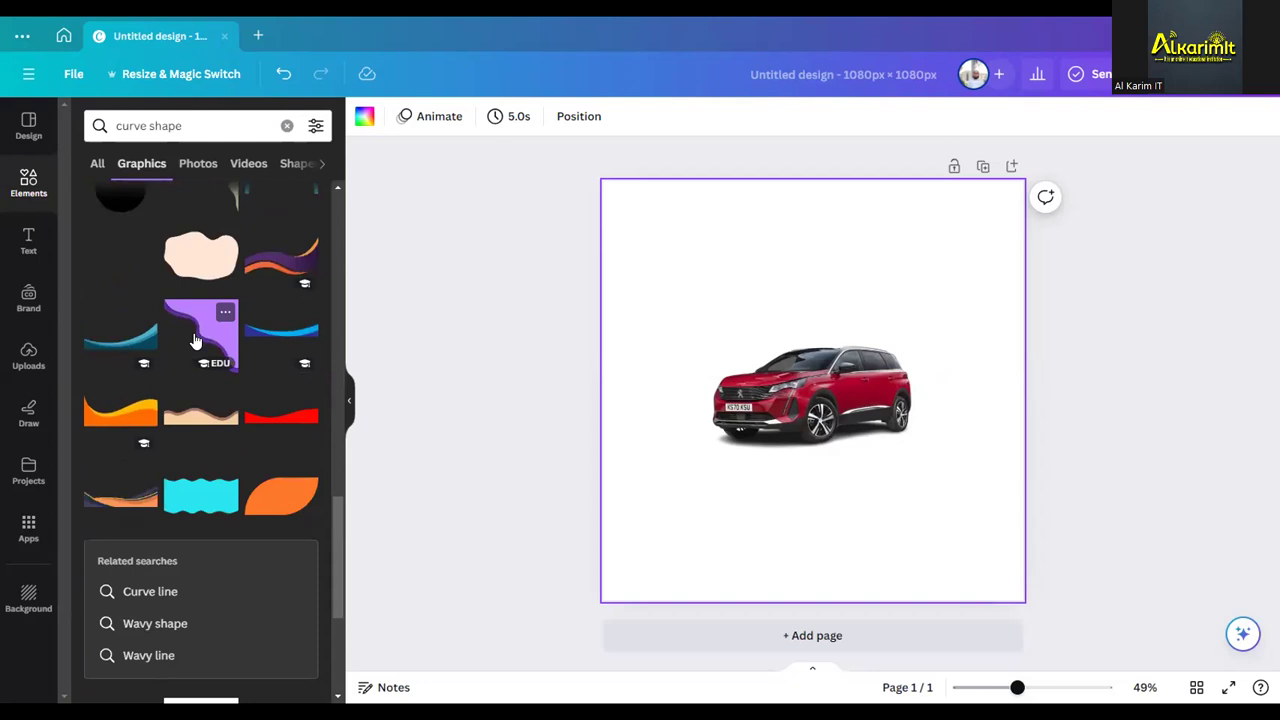
left_click(117, 421)
Enlarge the wave graphic beyond the page's side edges and position it over the lower half of the page
left_click_drag(710, 473, 411, 628)
key("ctrl+z")
left_click_drag(849, 467, 909, 421)
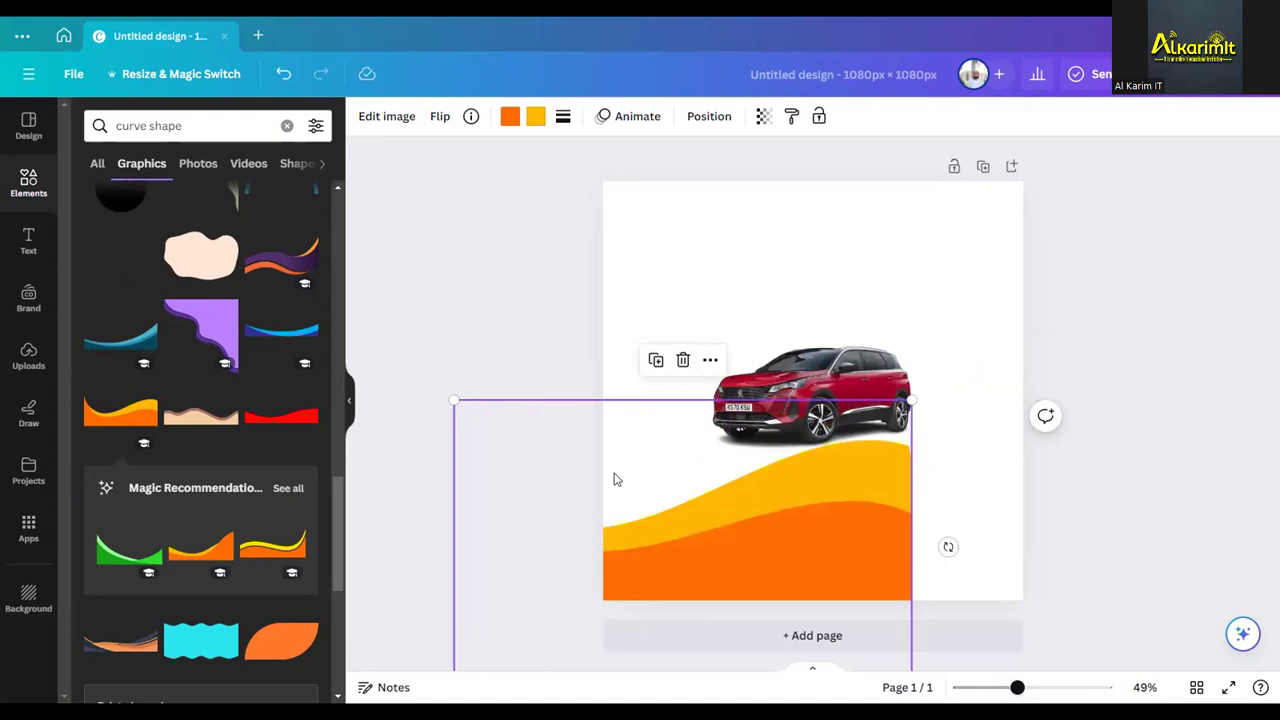
left_click_drag(789, 524, 920, 498)
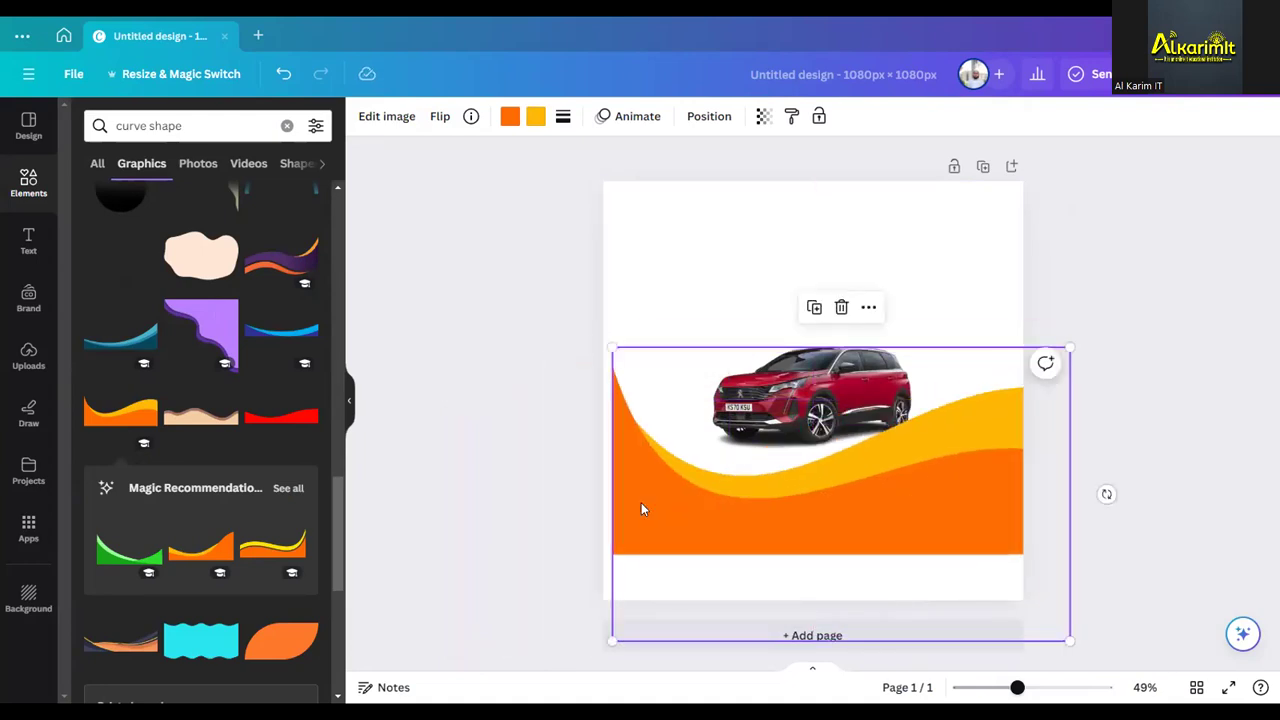
left_click_drag(610, 640, 427, 715)
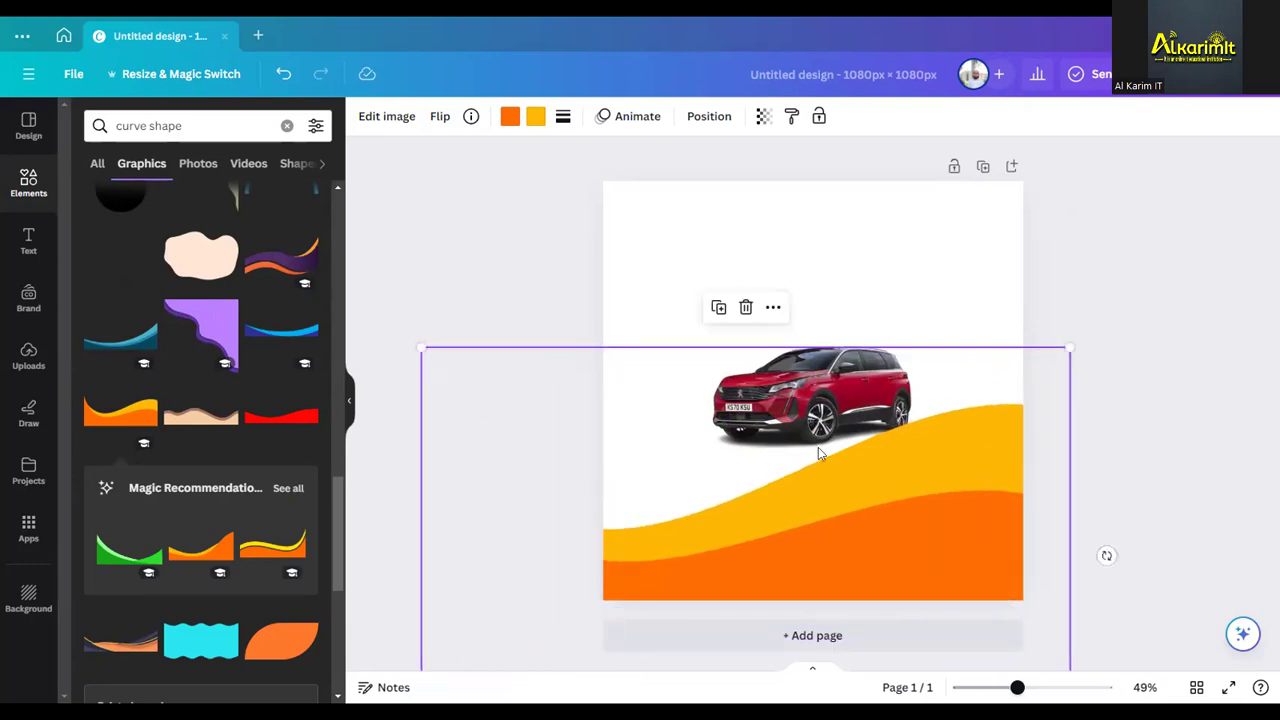
left_click_drag(824, 509, 845, 437)
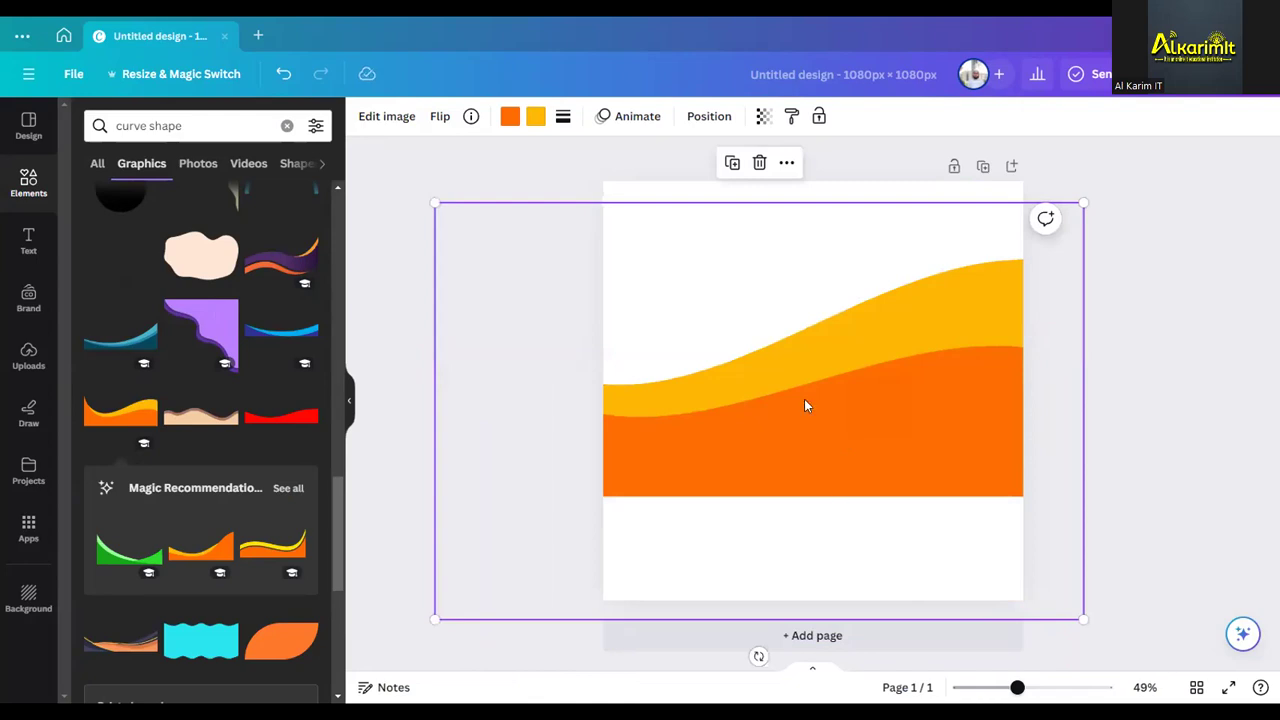
left_click_drag(798, 388, 850, 489)
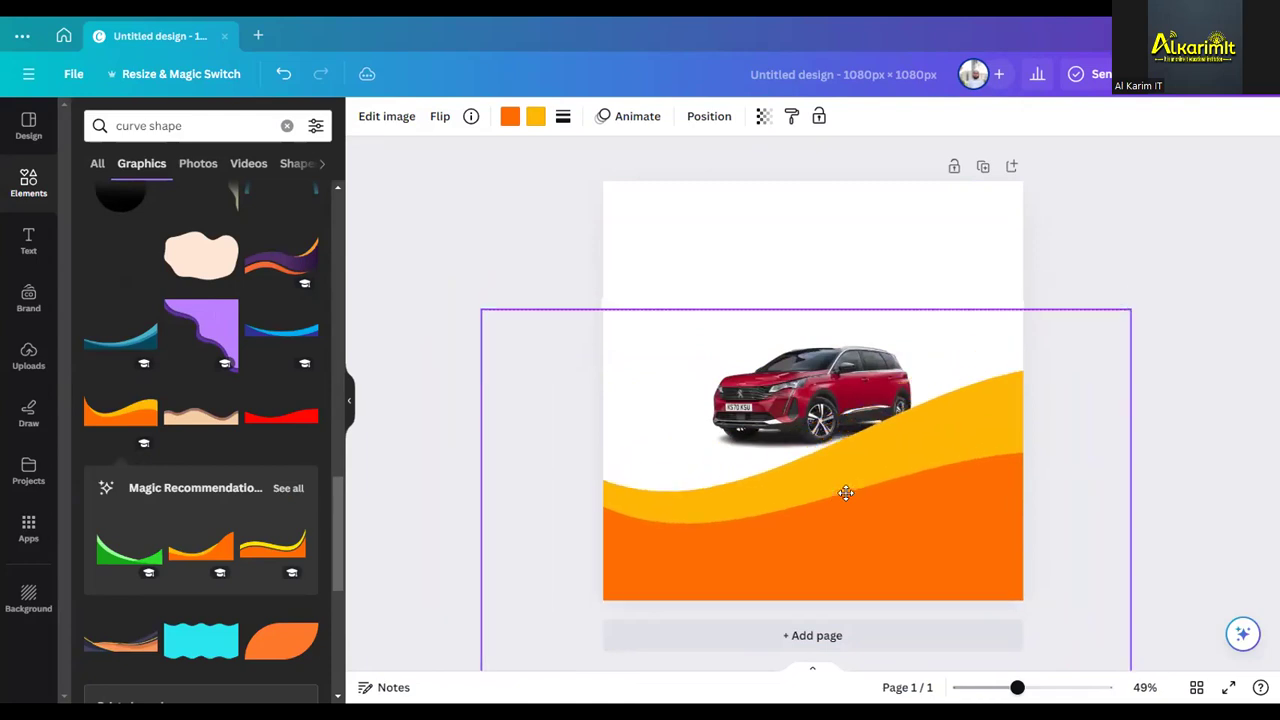
left_click_drag(481, 310, 409, 257)
left_click_drag(828, 523, 826, 548)
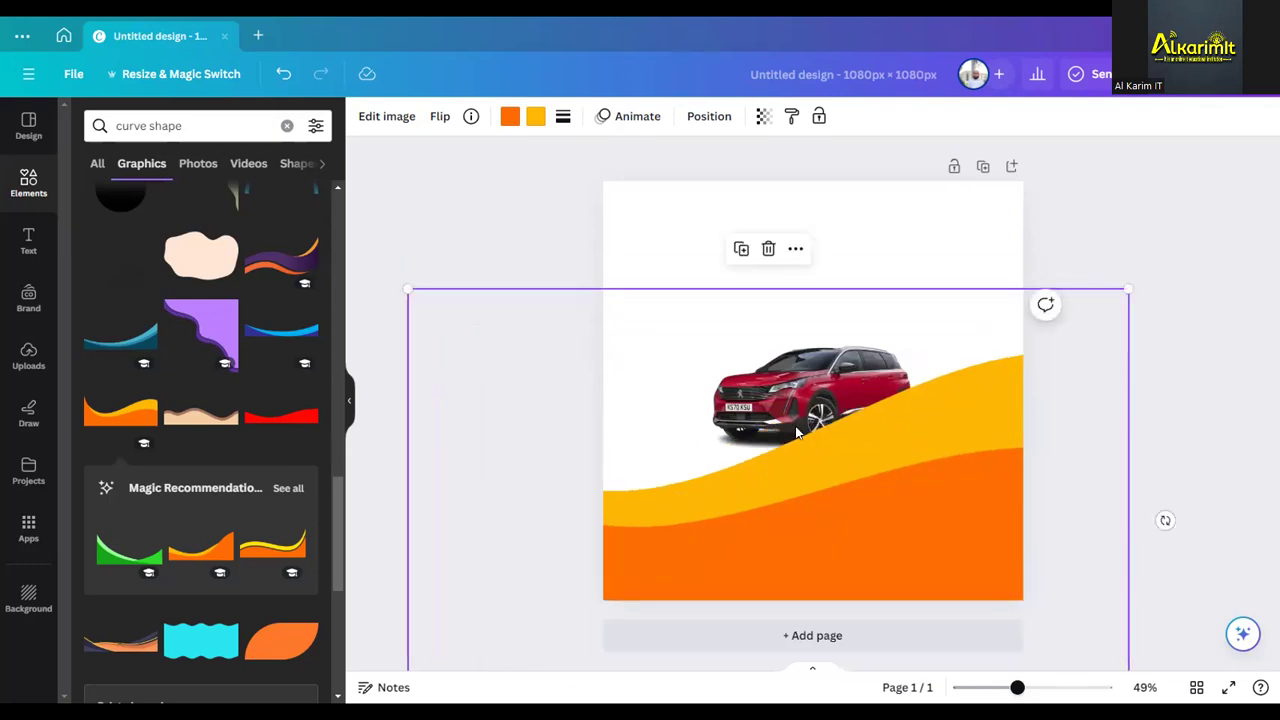
Delete the enlarged wave graphic and the red car image from the page
left_click(849, 247)
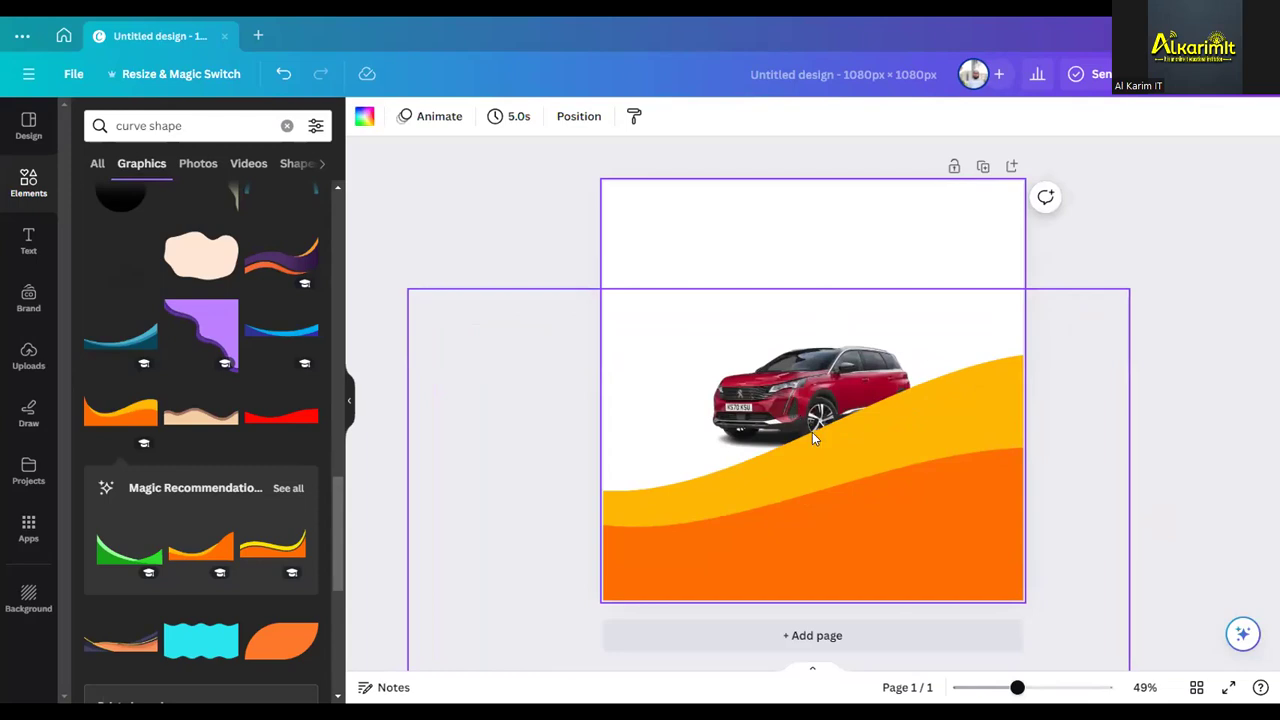
left_click_drag(843, 514, 843, 556)
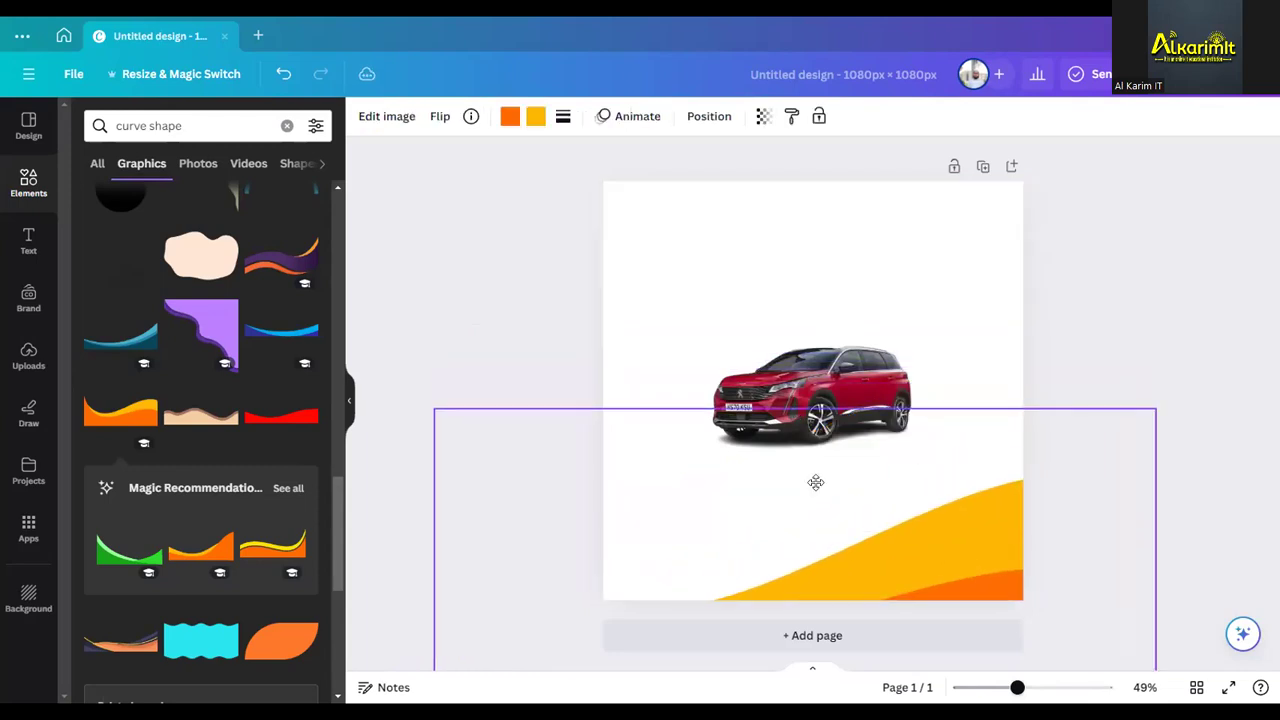
key("Delete")
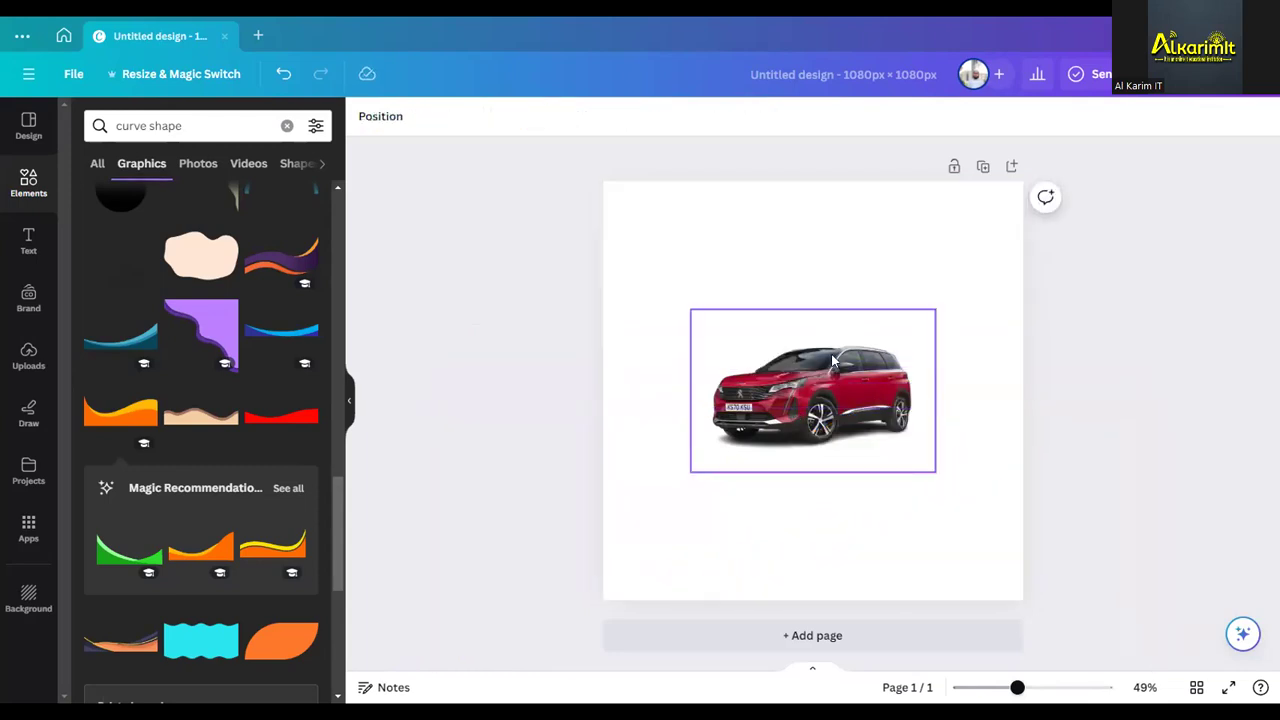
left_click(810, 369)
left_click(812, 268)
left_click(912, 524)
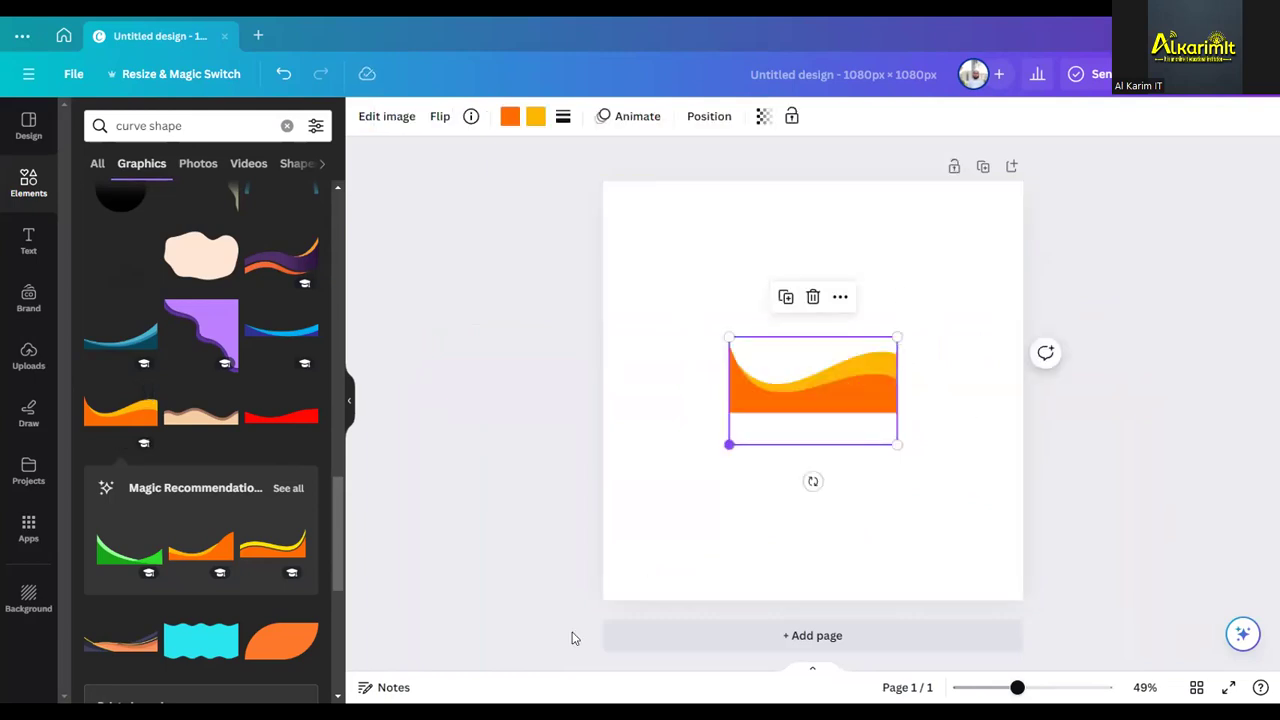
Enlarge the orange and yellow wave graphic to span the full page width and place it along the page's bottom edge
left_click_drag(729, 444, 530, 572)
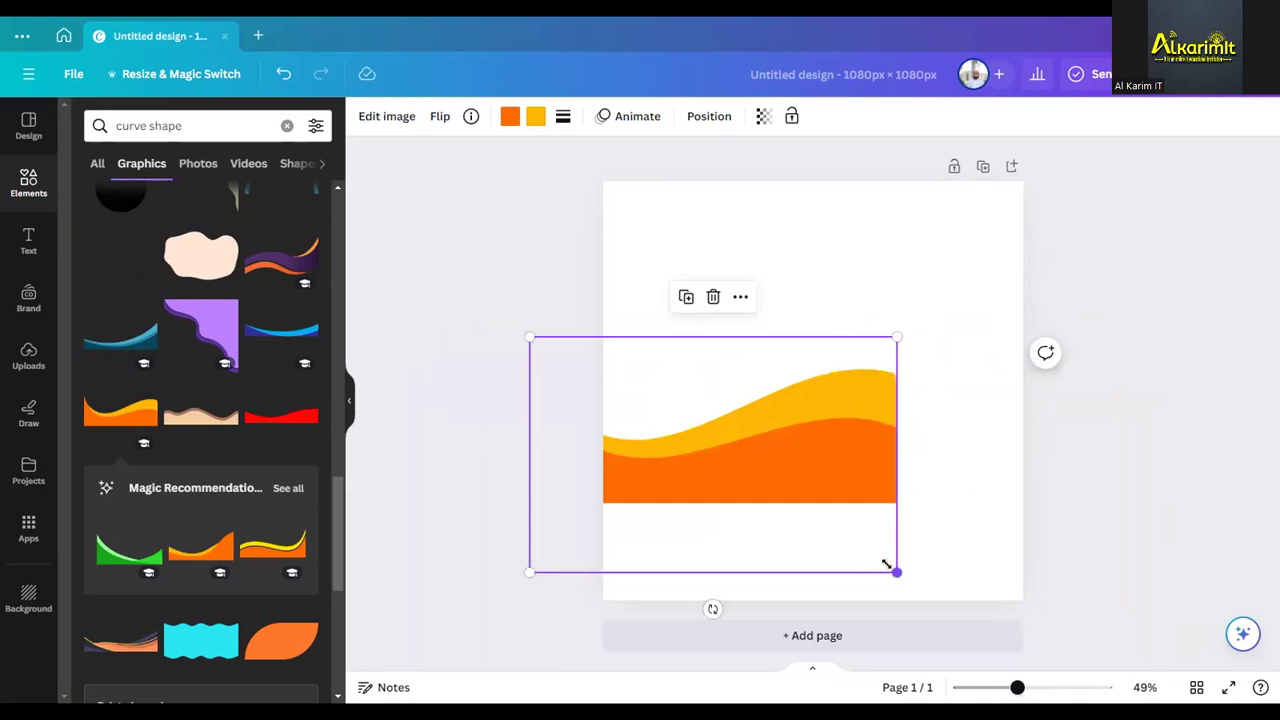
left_click_drag(897, 572, 1216, 636)
left_click_drag(767, 566, 766, 498)
left_click_drag(918, 507, 918, 558)
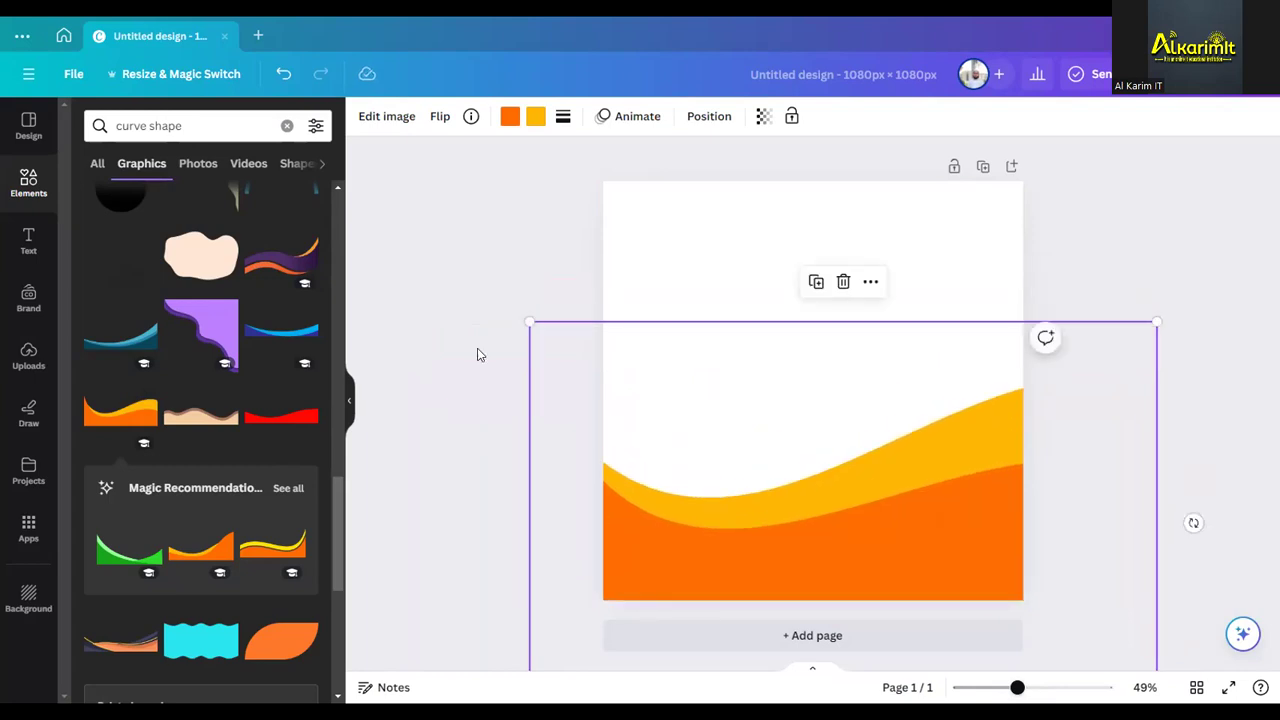
left_click(481, 402)
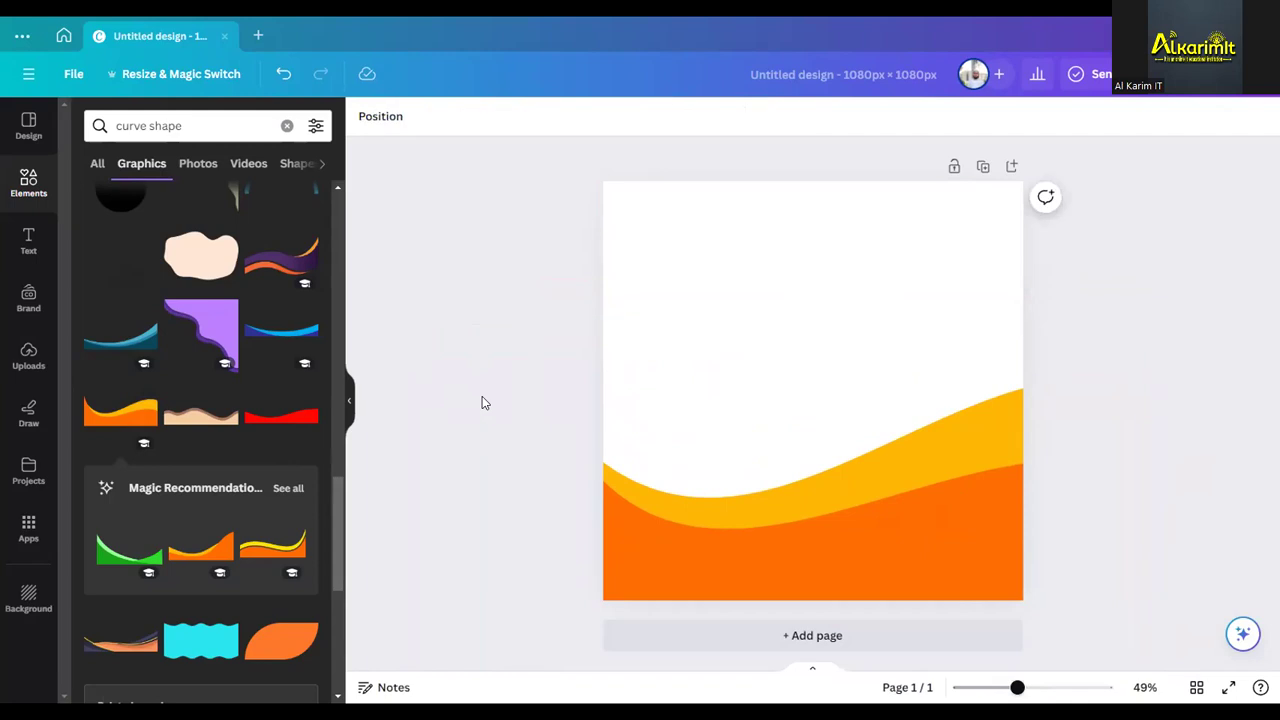
Add the uploaded red Peugeot car image to the page and place it over the middle of the wave
left_click(776, 486)
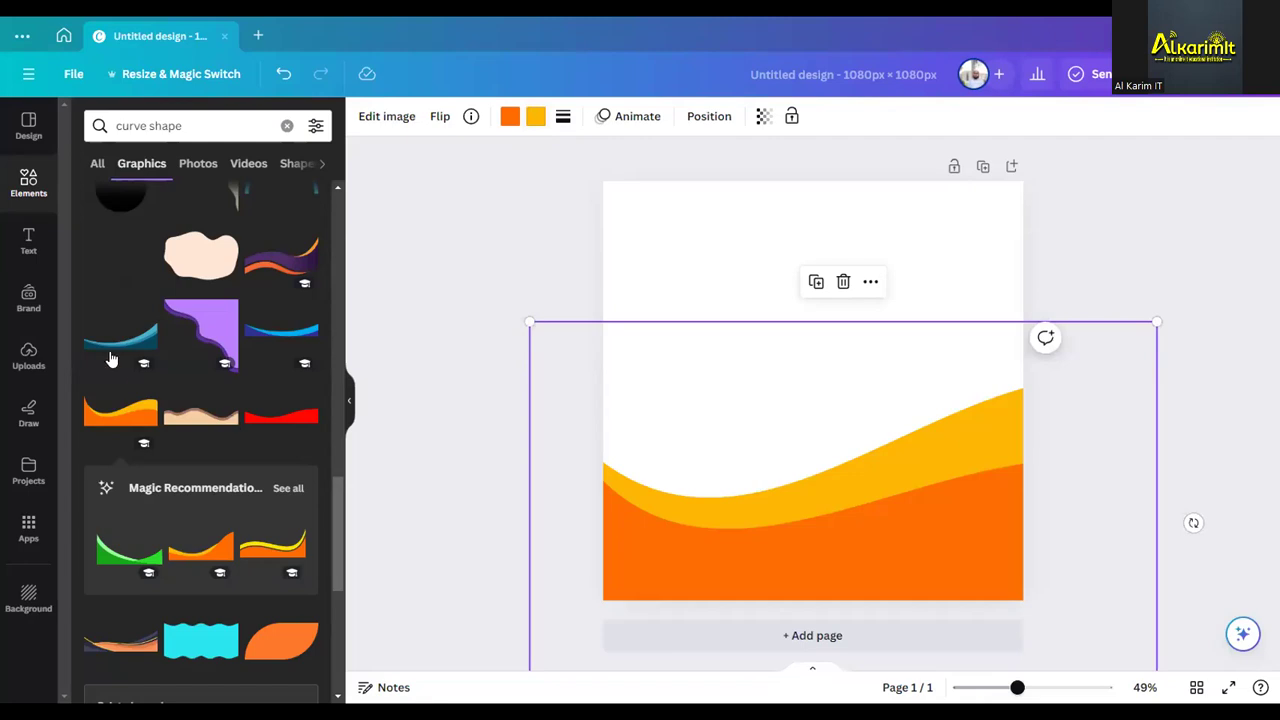
left_click(28, 368)
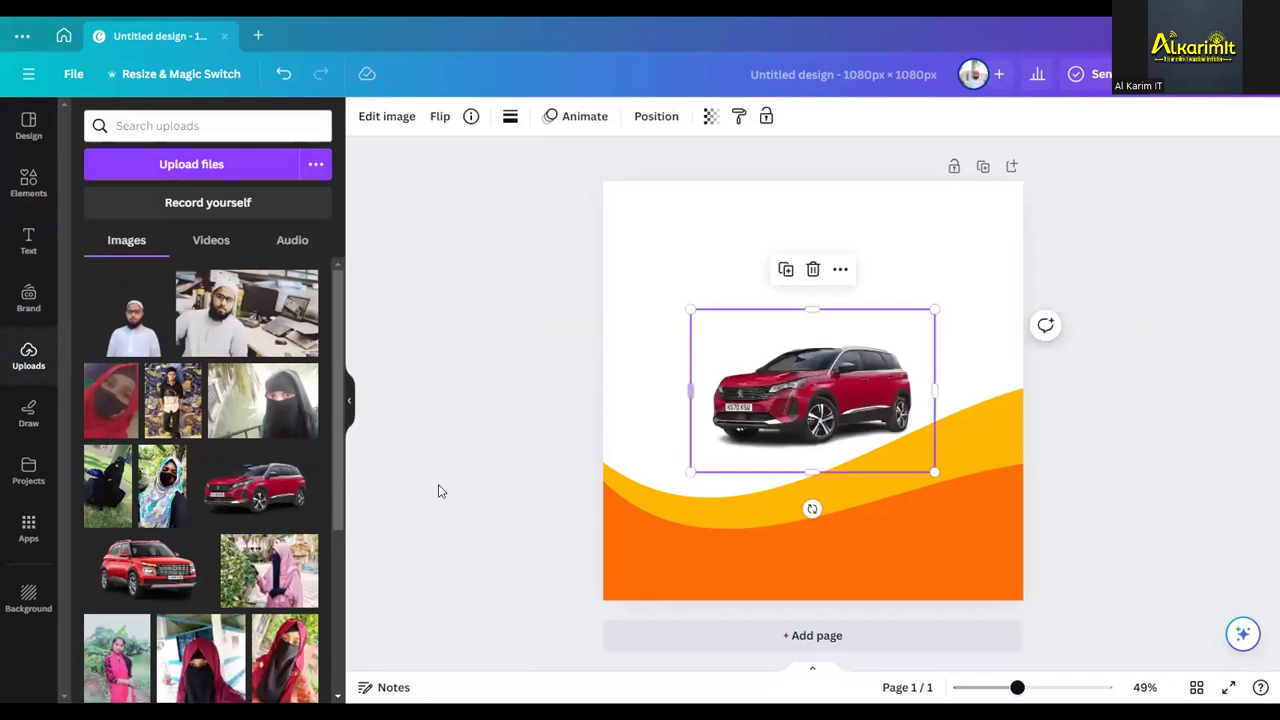
left_click_drag(812, 390, 764, 477)
Change the orange part of the wave graphic to white, #FFFFFF
left_click(620, 561)
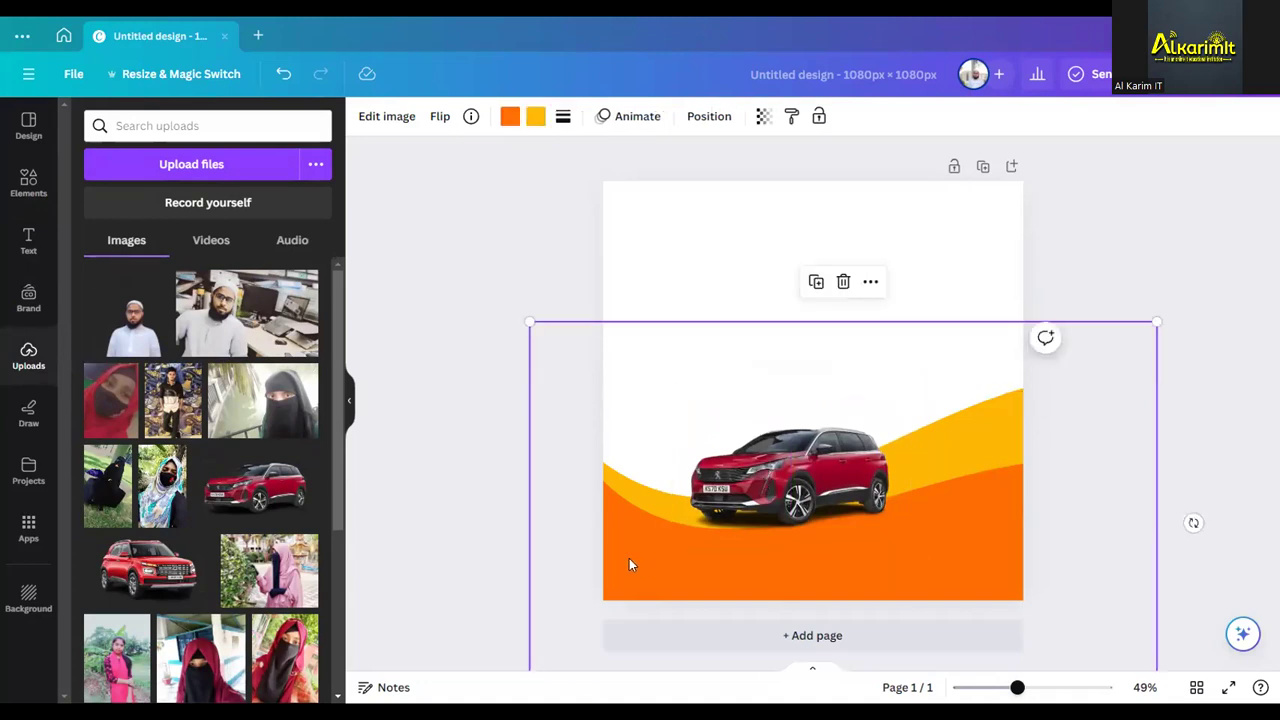
left_click(509, 118)
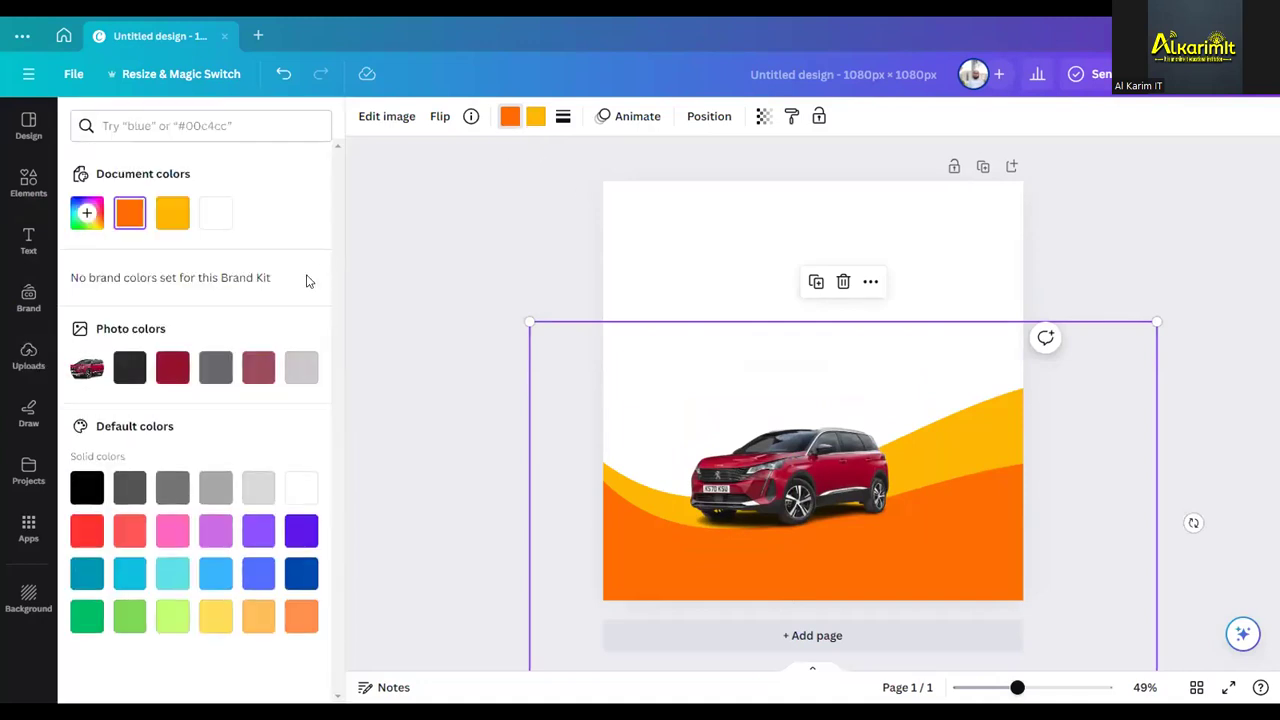
left_click(218, 218)
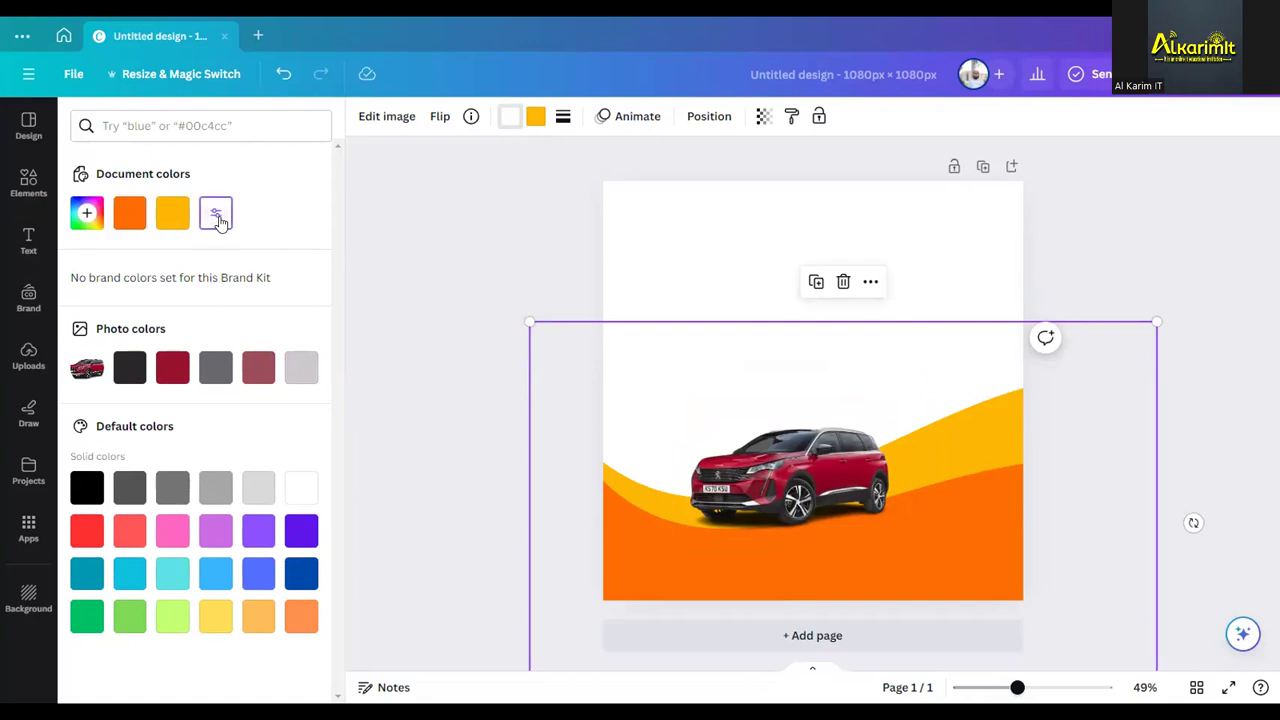
left_click(216, 214)
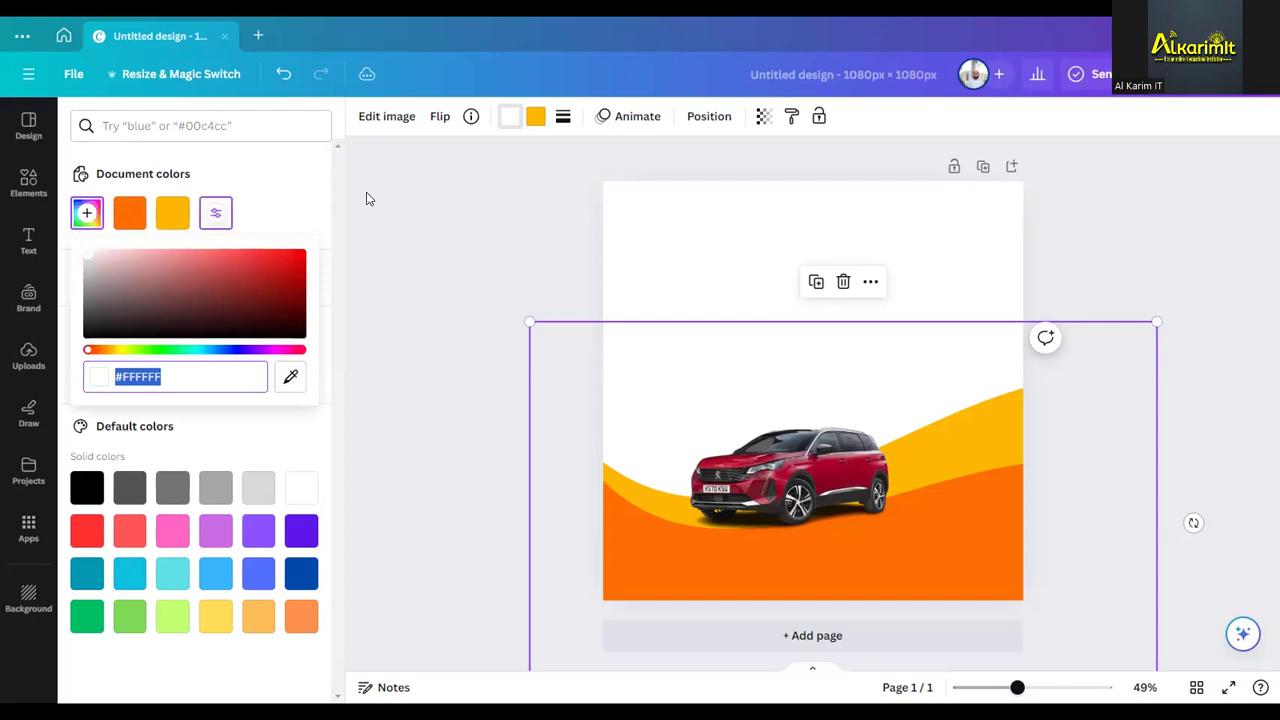
key("Return")
left_click(314, 206)
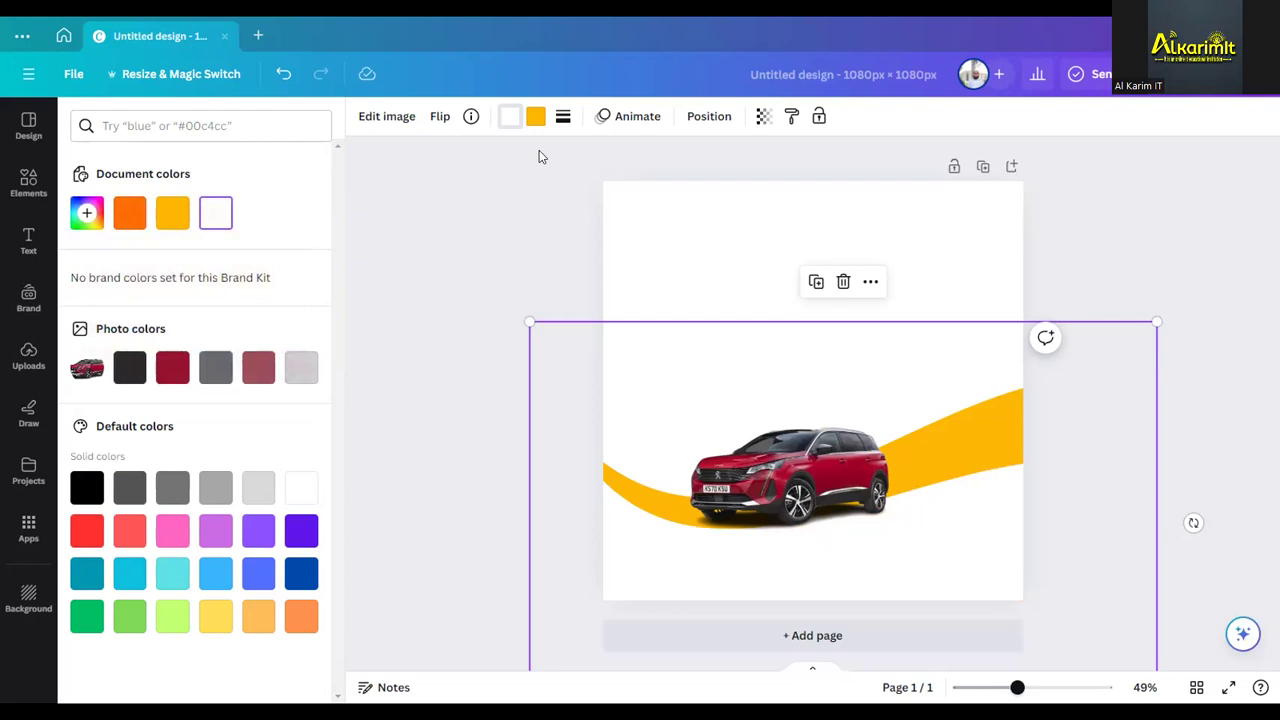
Try the car's dark red and muted red on the wave's yellow band, and finish with orange #fe6c03
left_click(538, 116)
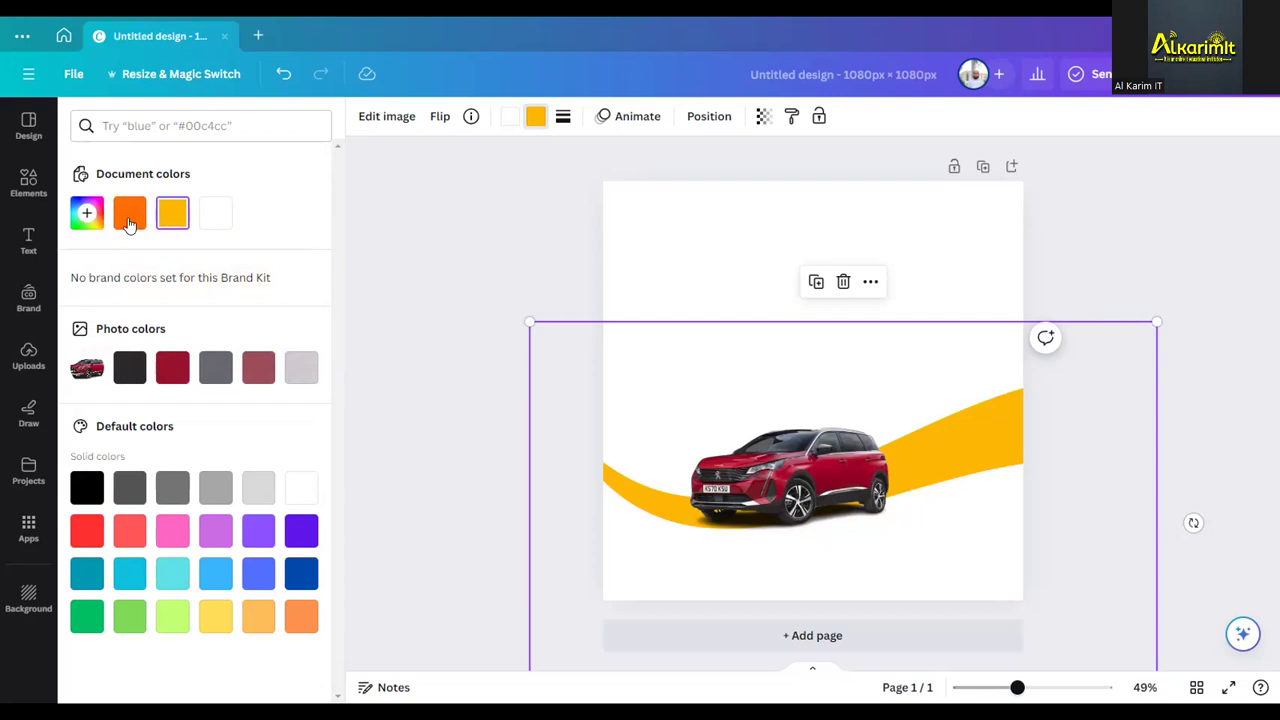
left_click(172, 373)
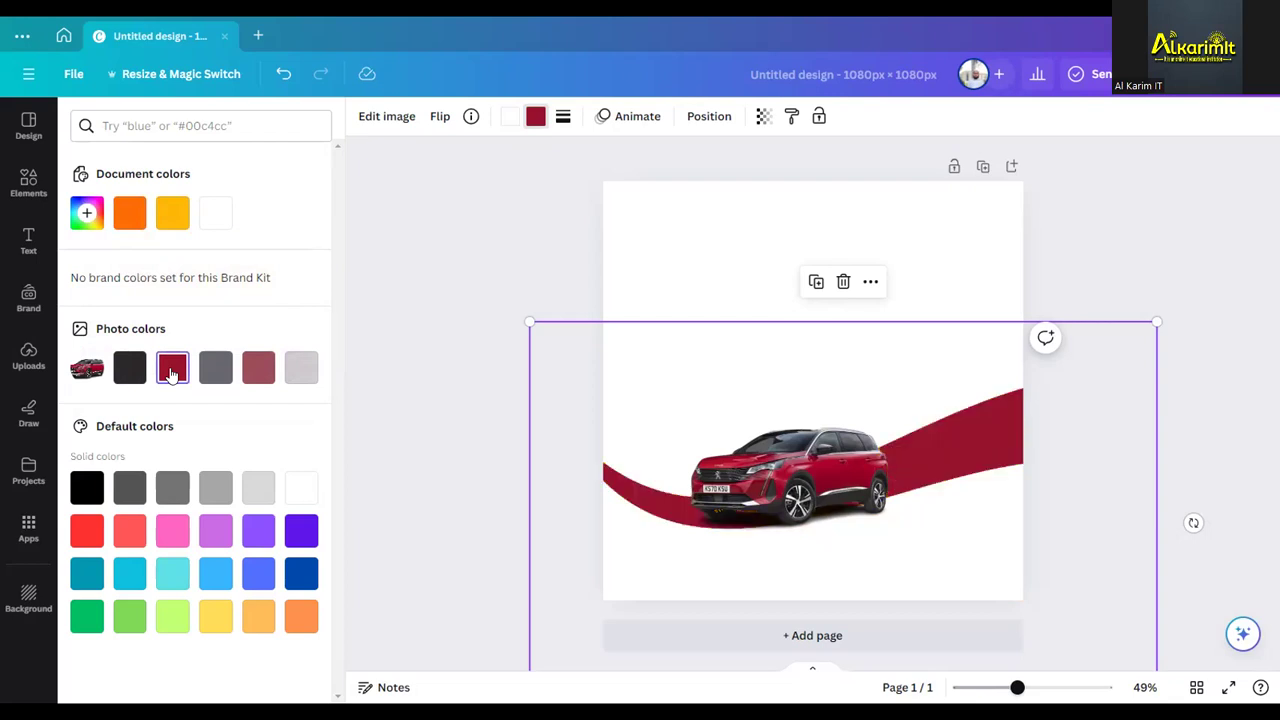
left_click(262, 364)
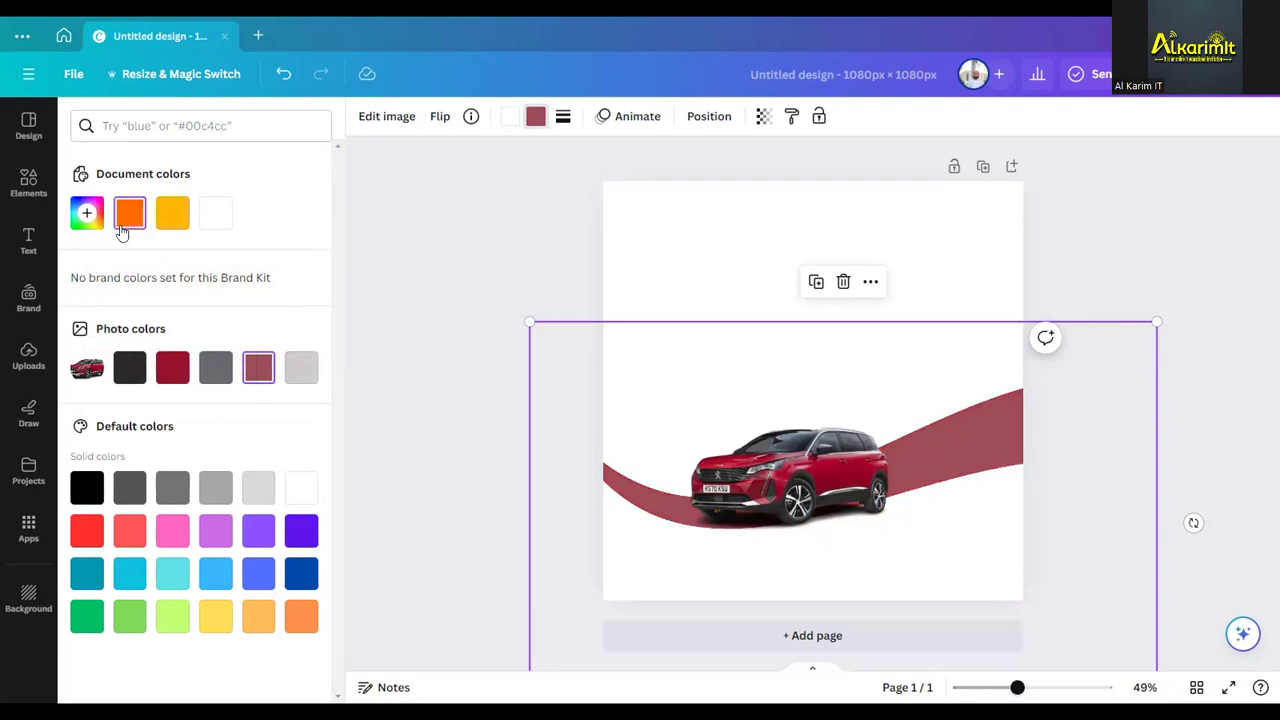
left_click(122, 232)
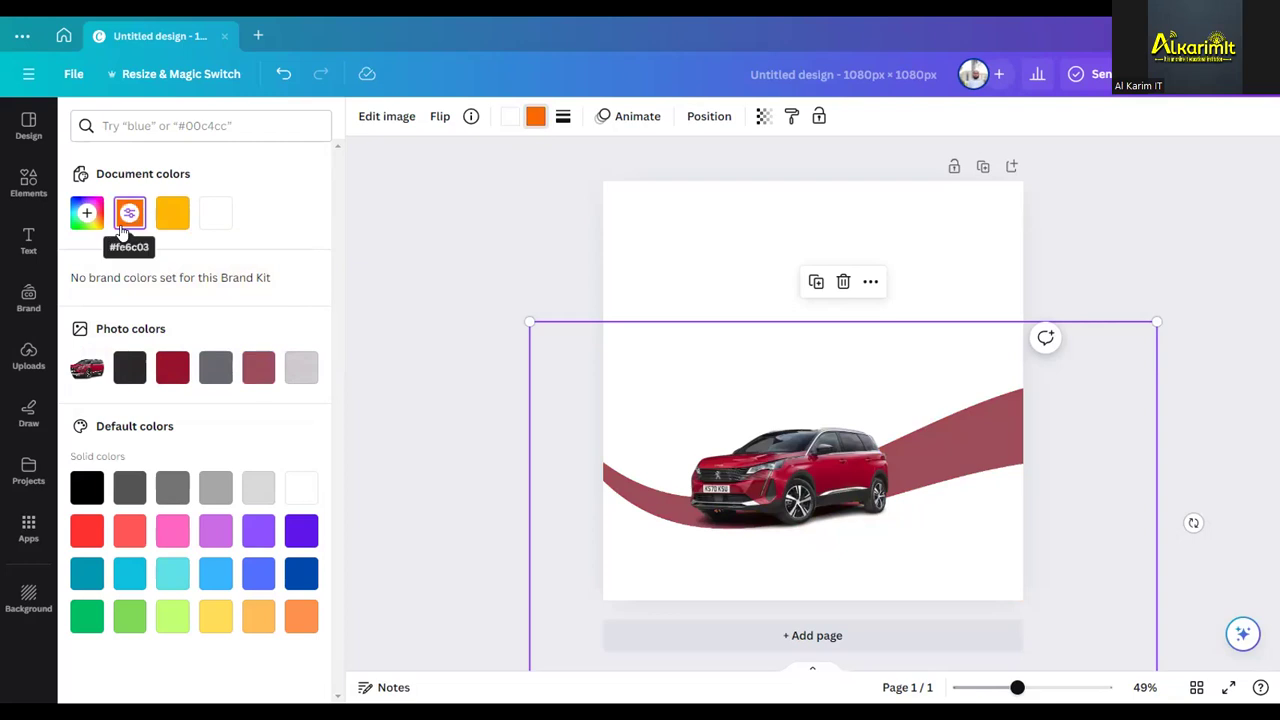
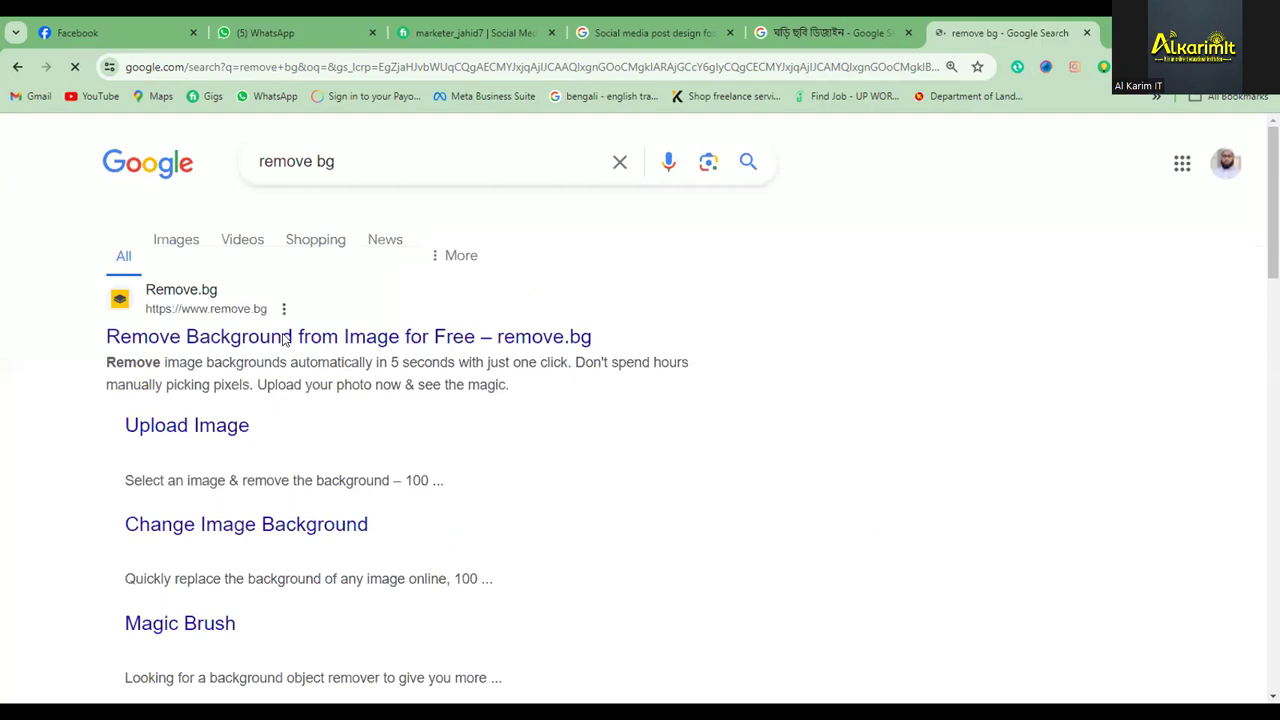
Open the remove.bg website from the search results and upload the black wristwatch photo from Downloads for background removal
left_click(287, 338)
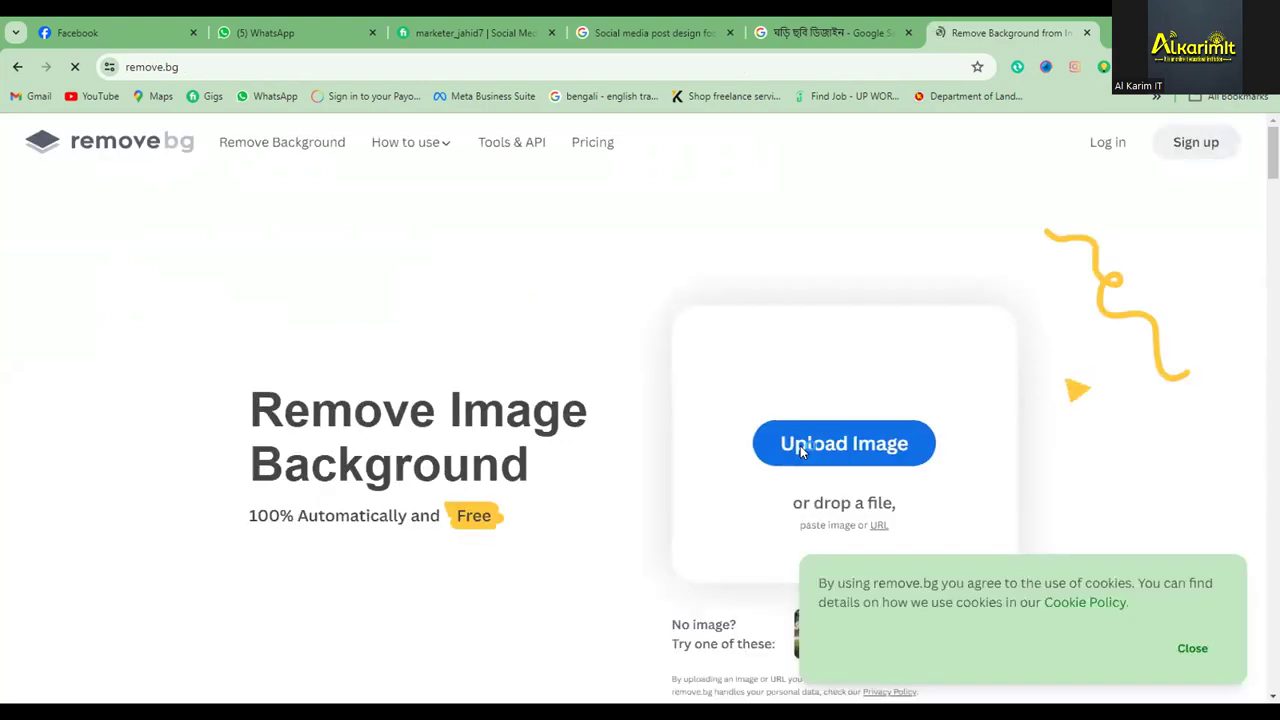
left_click(801, 451)
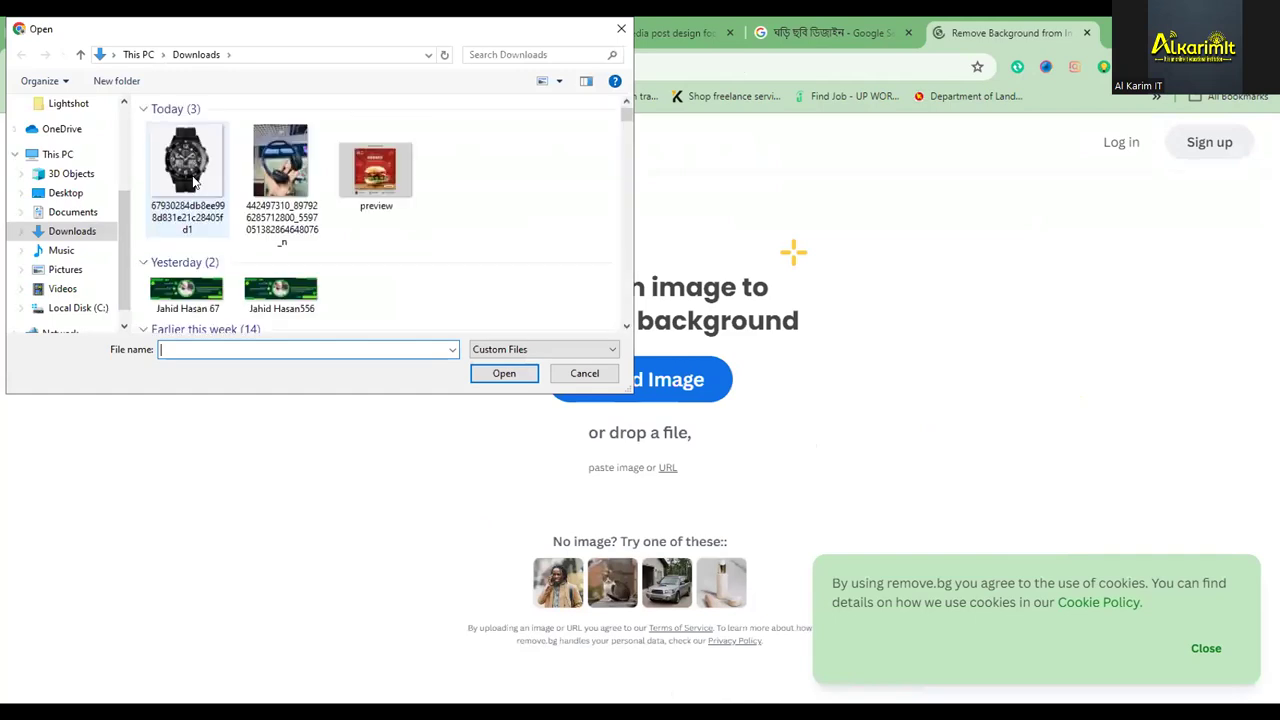
left_click(200, 183)
left_click(503, 373)
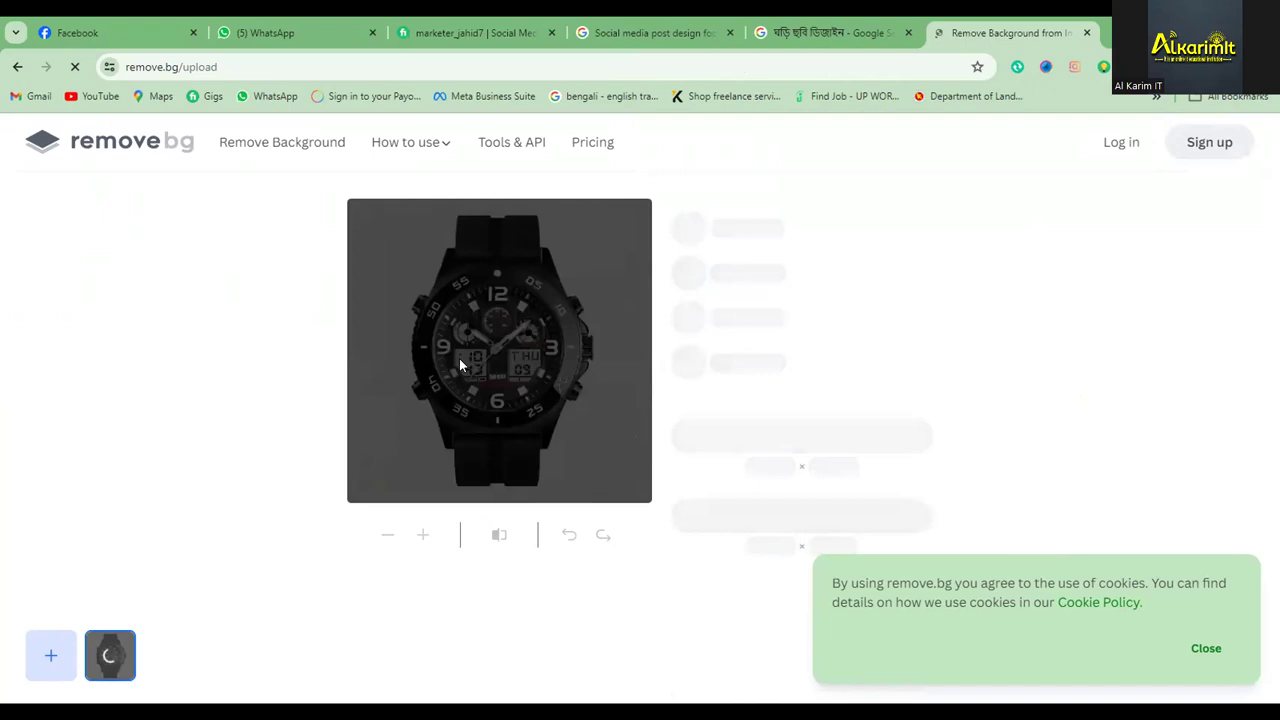
left_click(1205, 650)
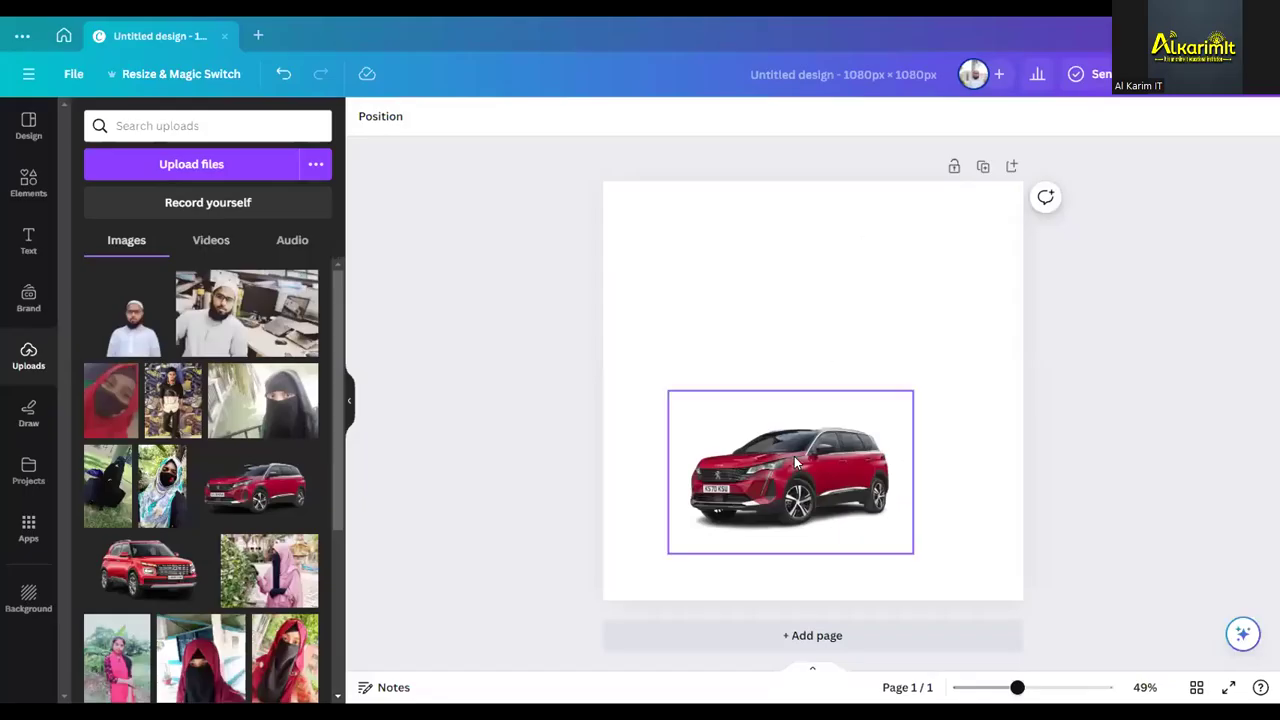
Back in the Canva design, delete the red car image from the page
key("Delete")
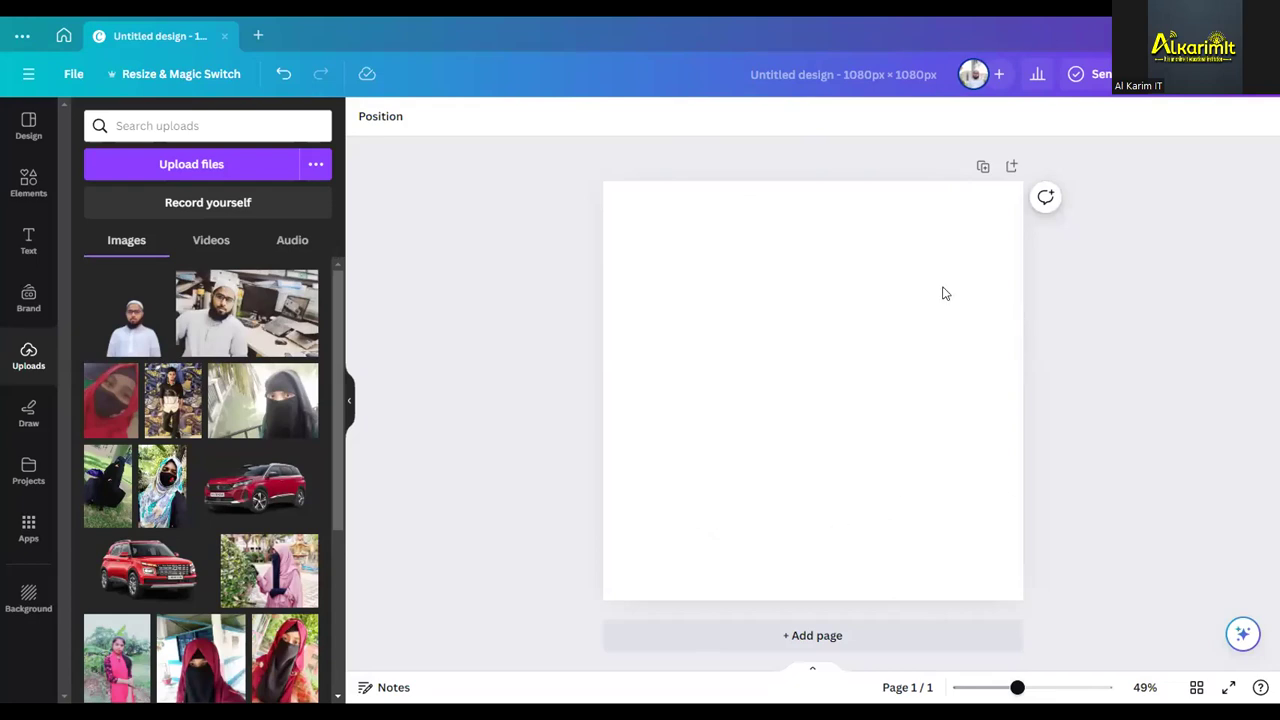
left_click(826, 436)
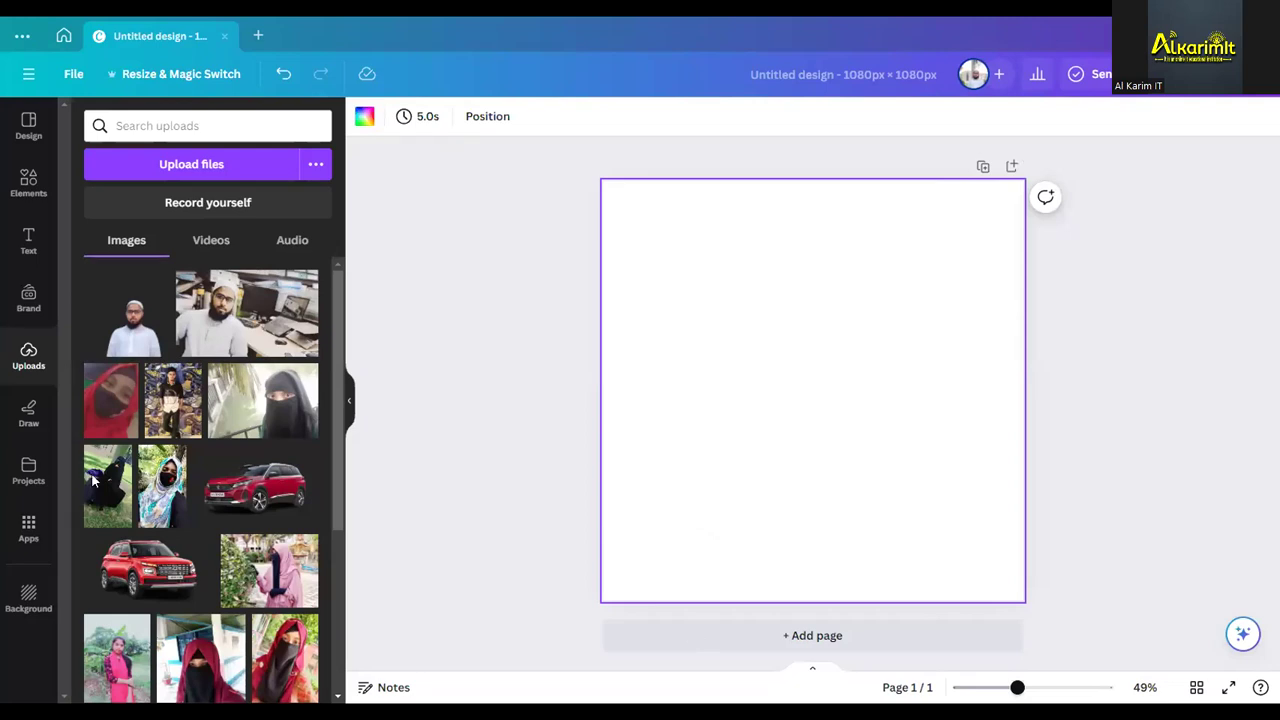
left_click(658, 124)
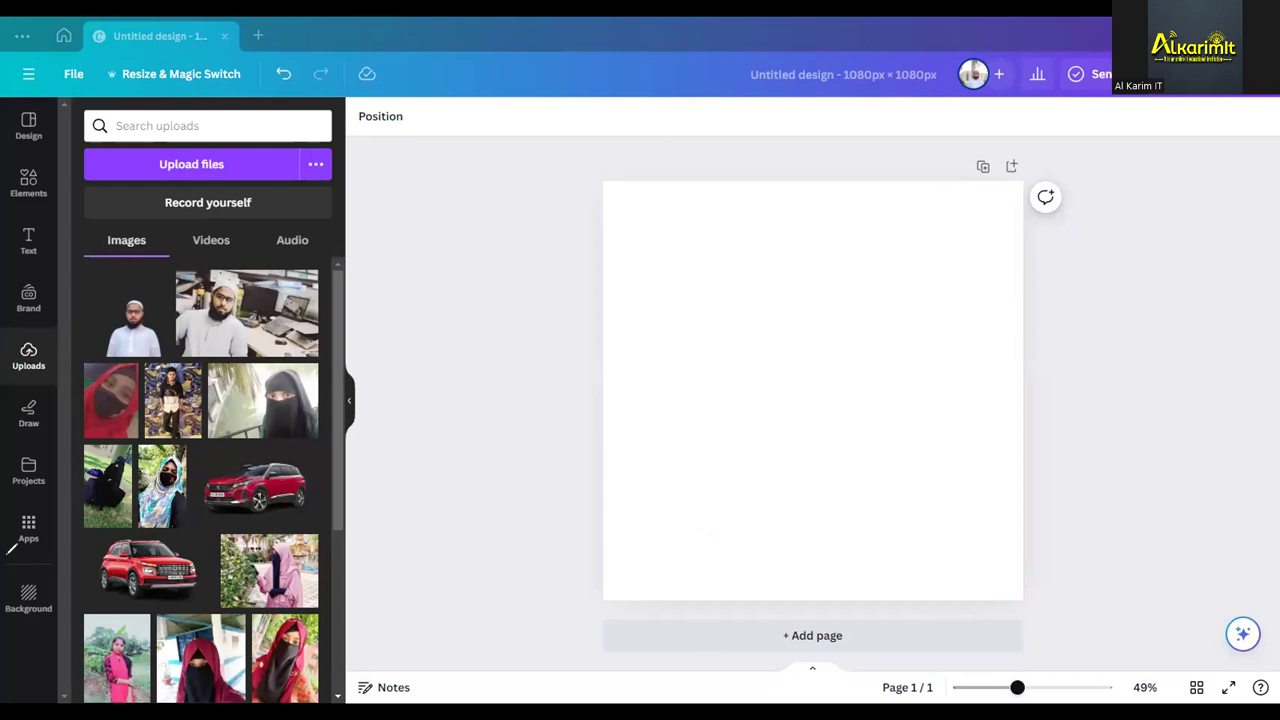
Examine the background library's categories and general results for a suitable page background
mouse_move(8, 554)
left_mouse_down()
mouse_move(60, 563)
mouse_move(60, 608)
mouse_move(12, 626)
mouse_move(18, 558)
left_mouse_up()
left_click(38, 558)
left_click(40, 612)
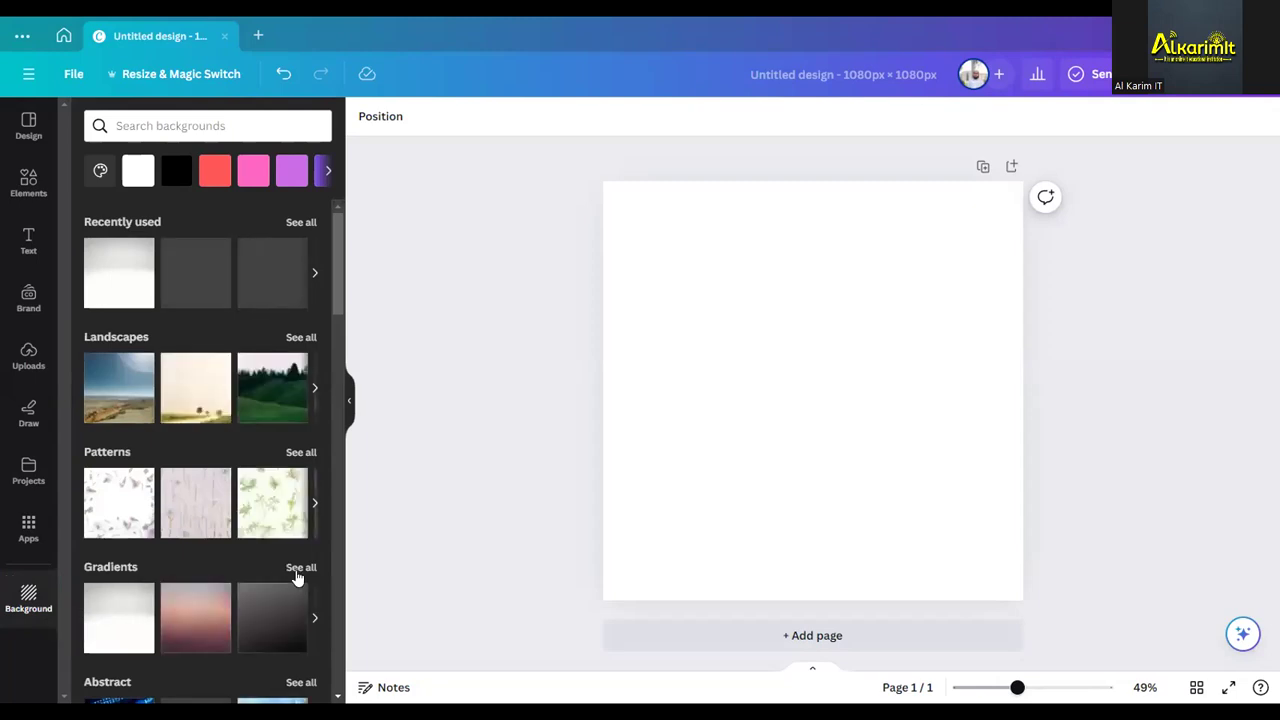
scroll(296, 578, "down", 3)
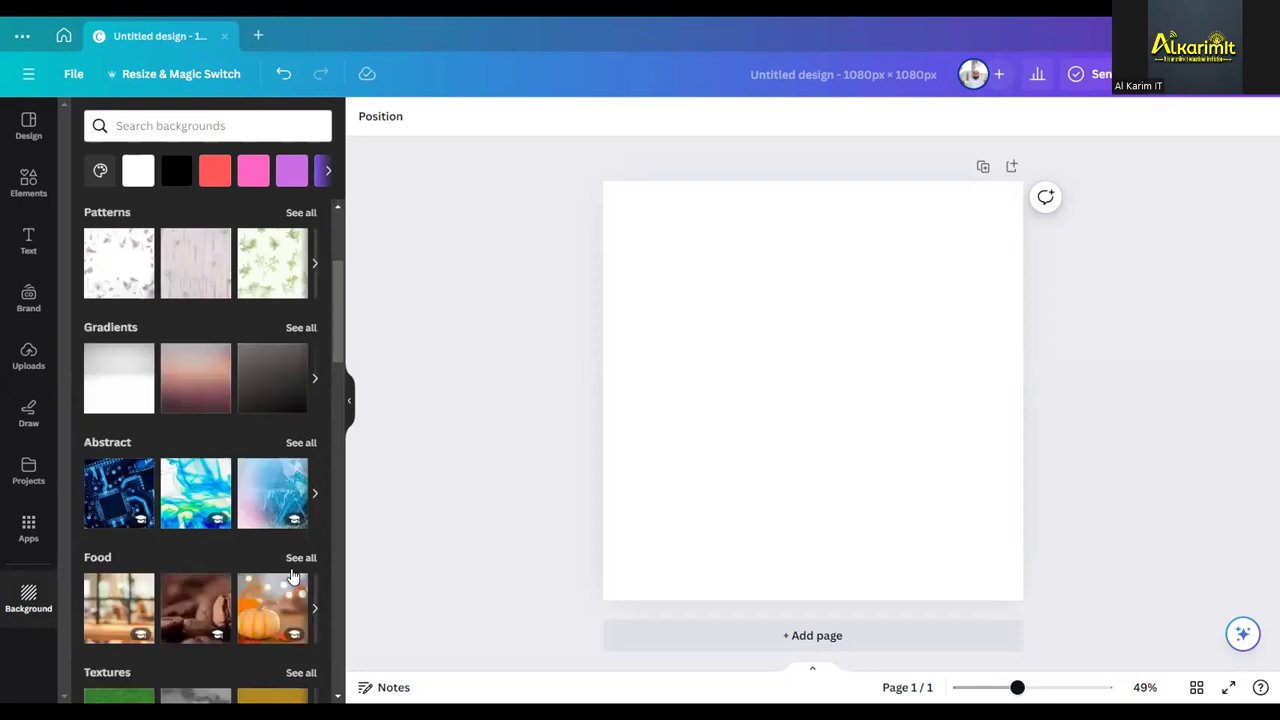
scroll(293, 578, "down", 5)
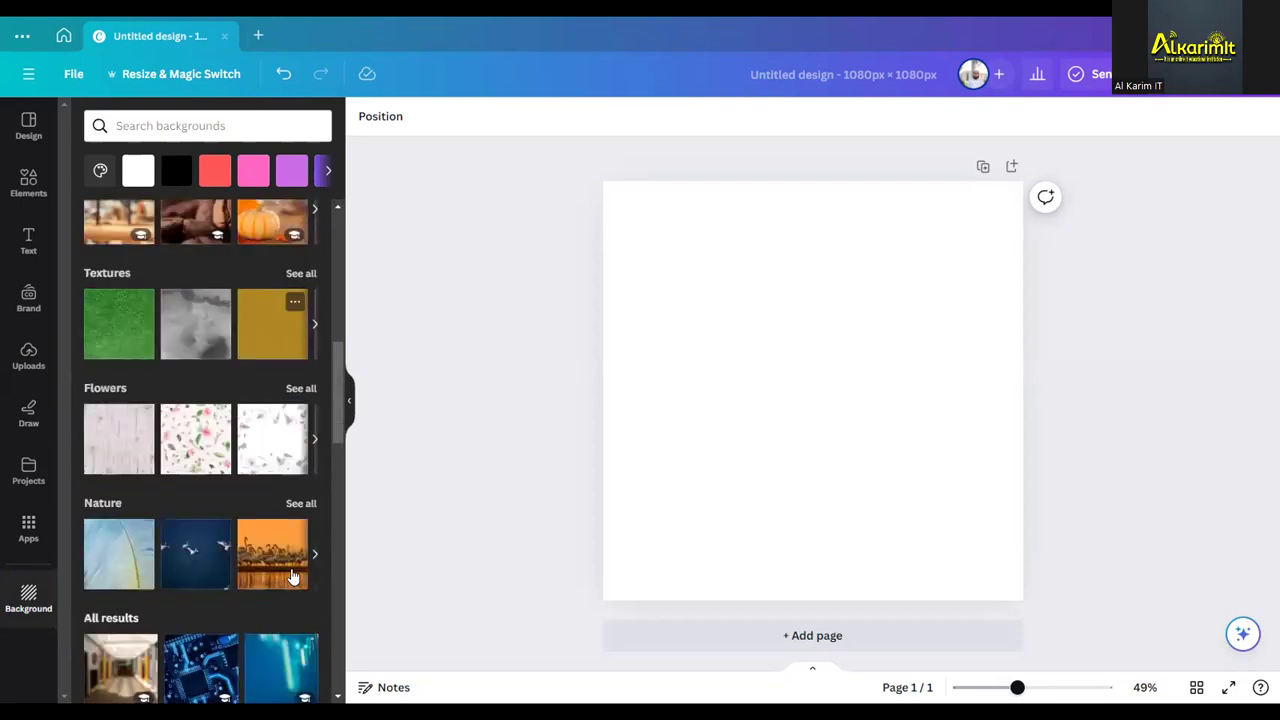
scroll(293, 578, "down", 4)
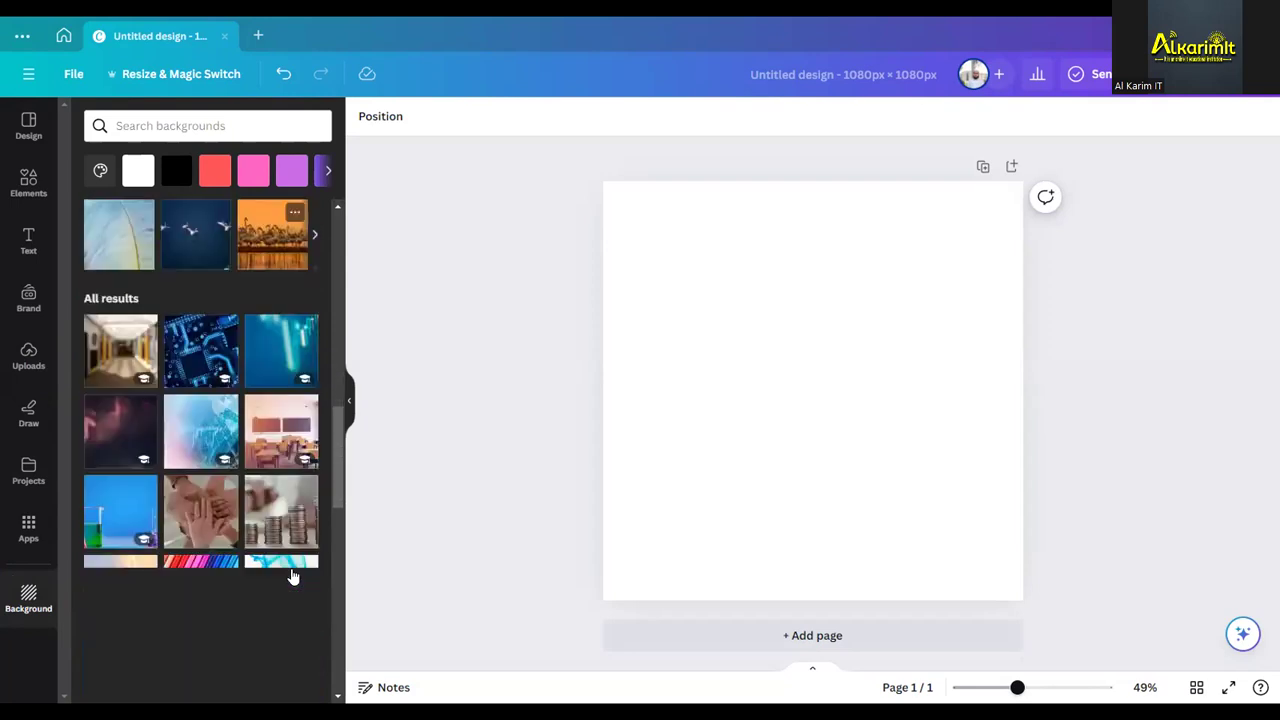
scroll(293, 578, "down", 2)
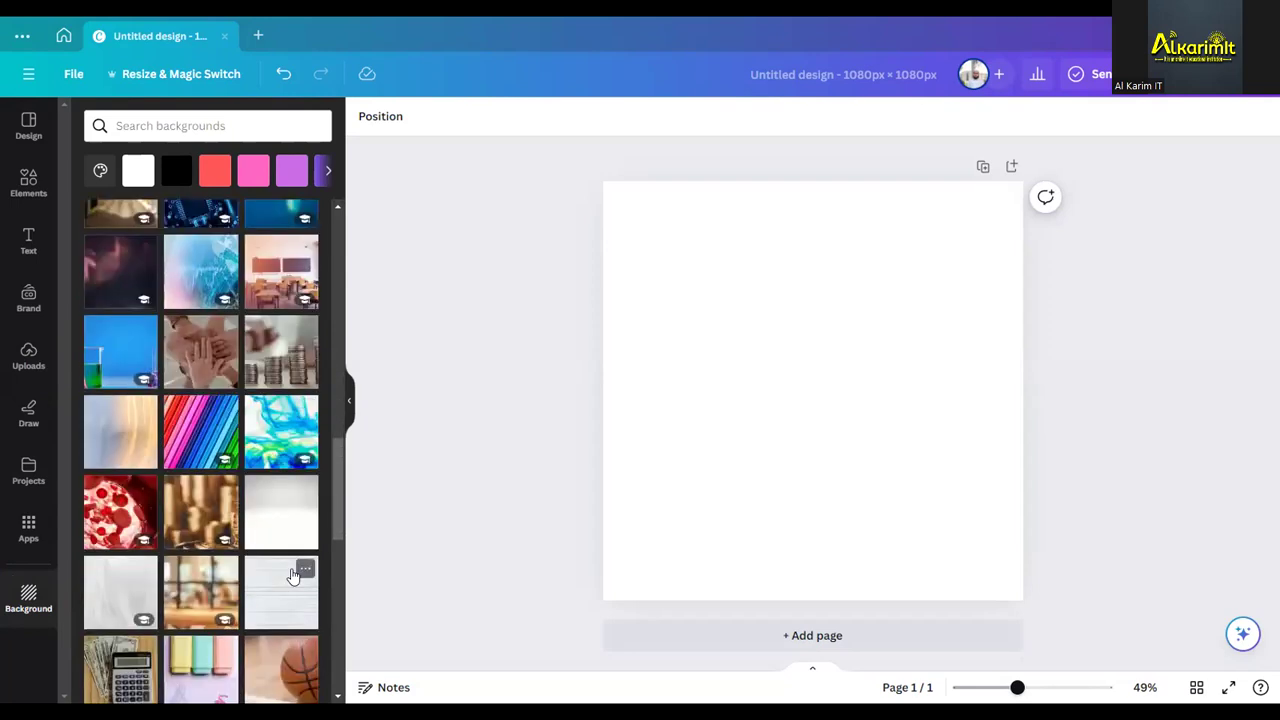
scroll(293, 578, "down", 4)
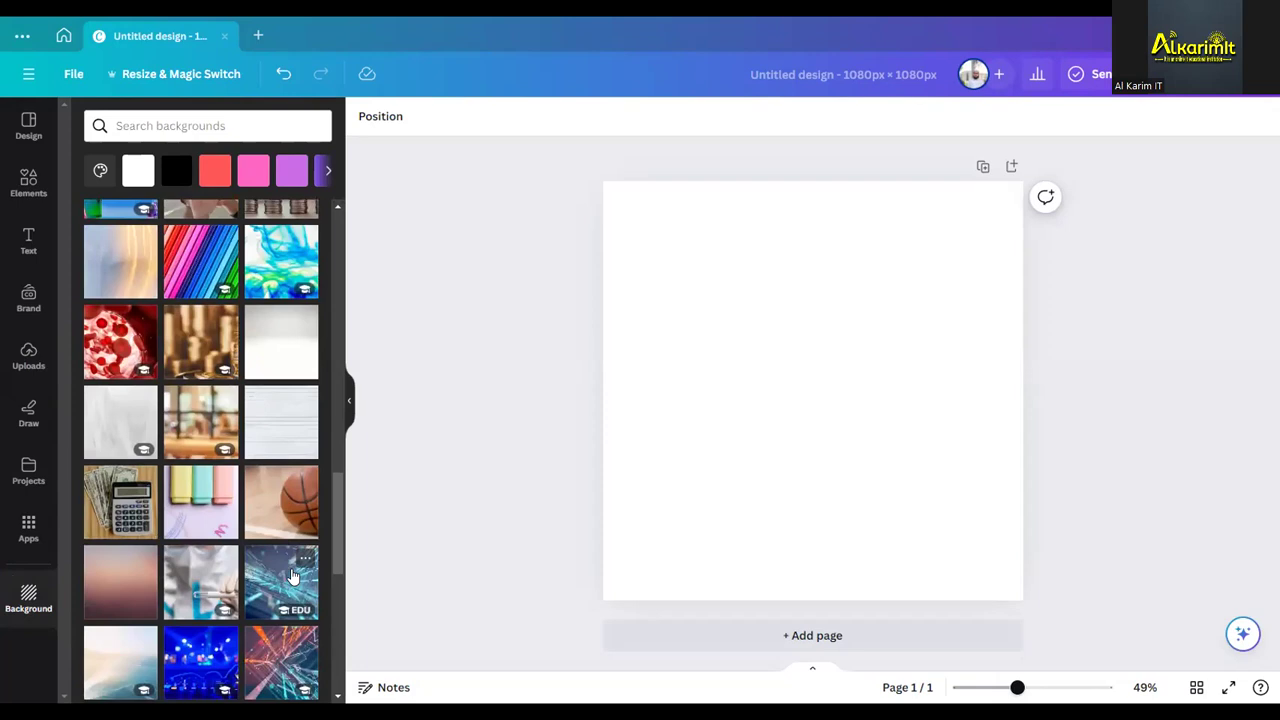
scroll(293, 578, "down", 3)
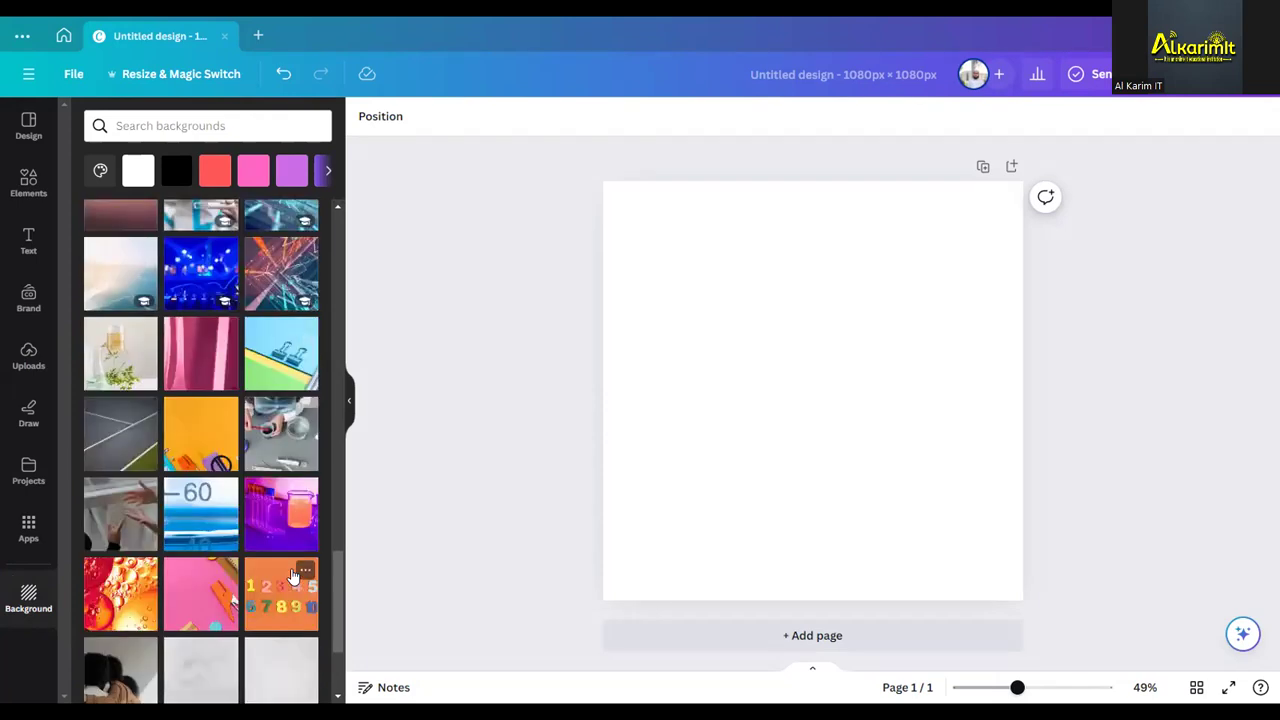
scroll(293, 578, "down", 2)
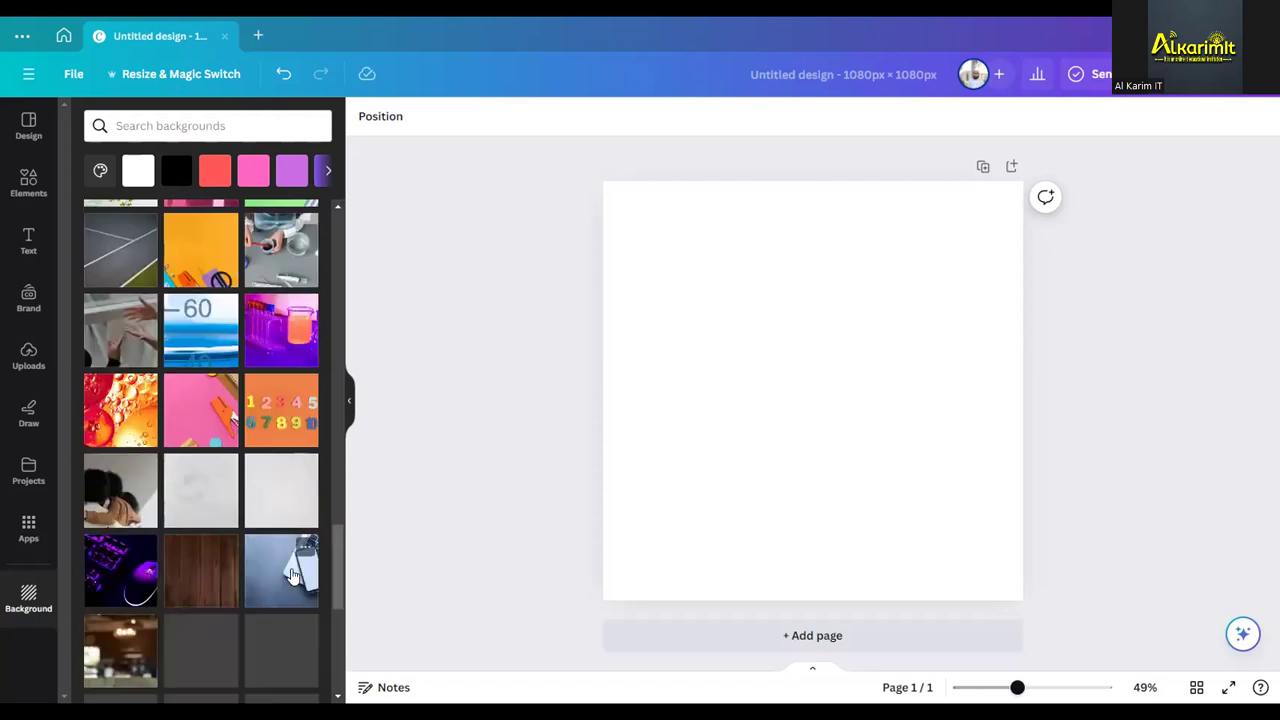
scroll(145, 660, "down", 2)
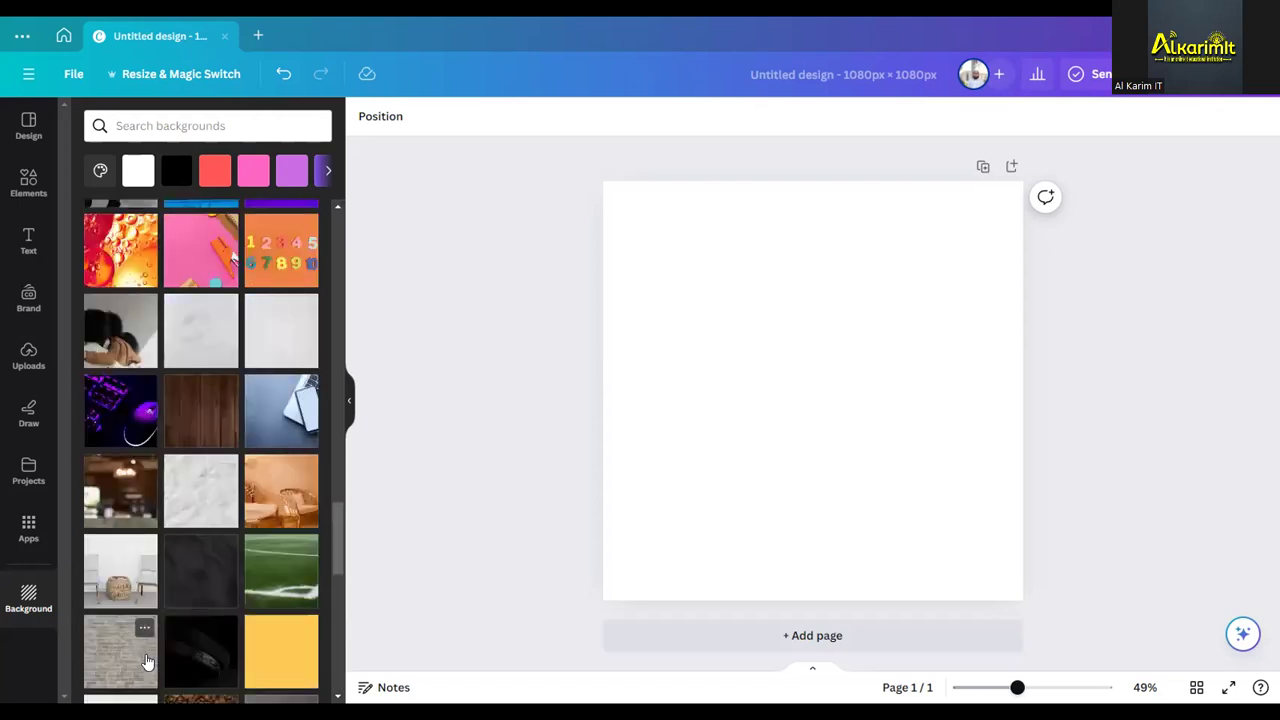
scroll(147, 660, "up", 2)
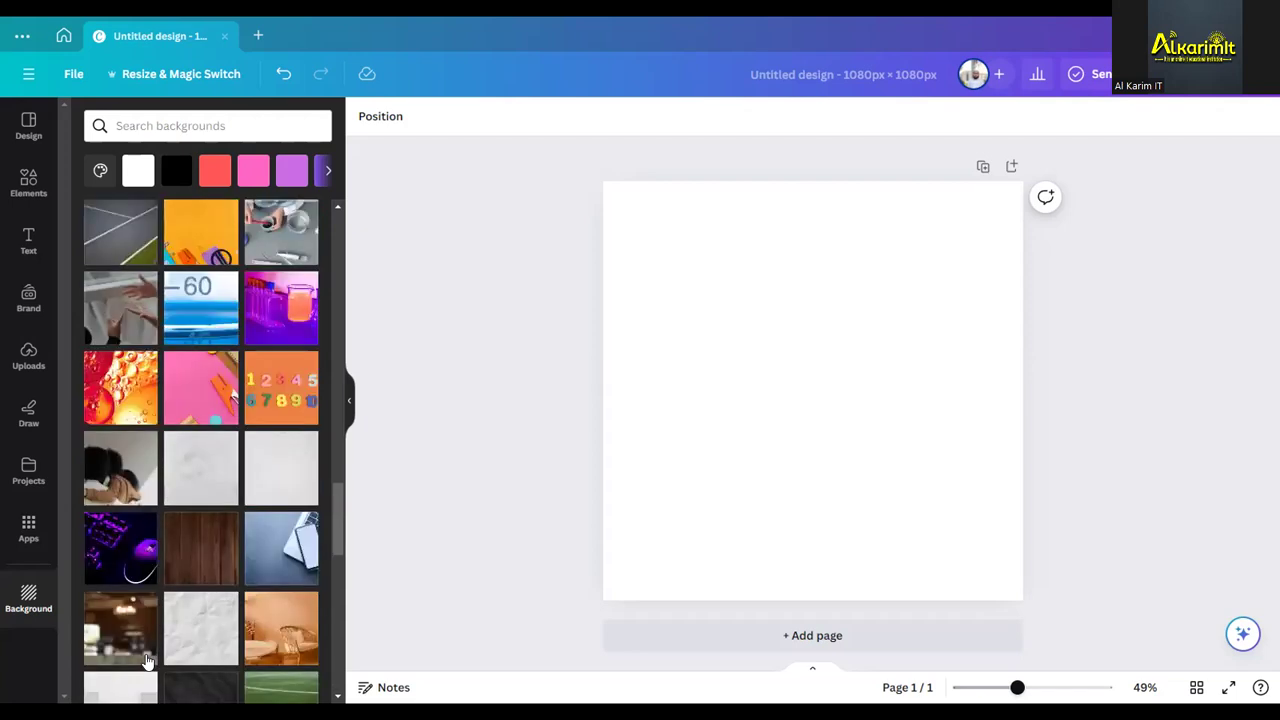
scroll(147, 660, "up", 2)
scroll(147, 660, "up", 5)
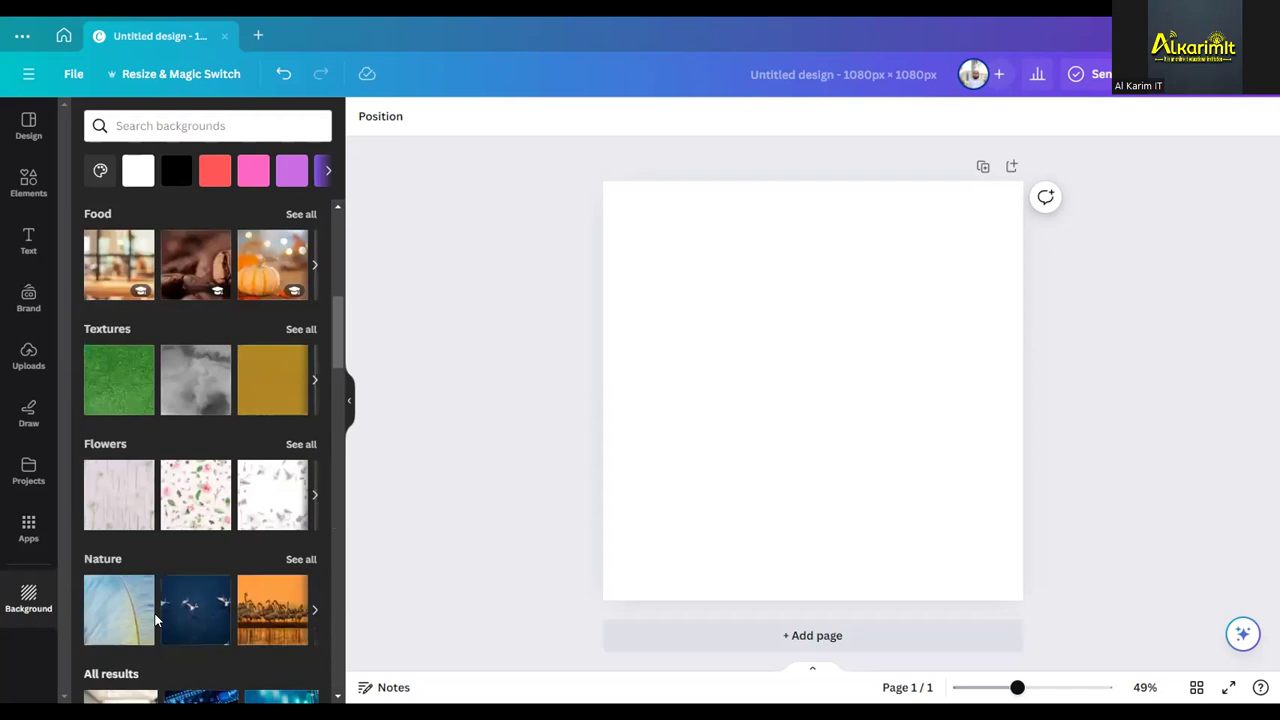
scroll(155, 620, "up", 2)
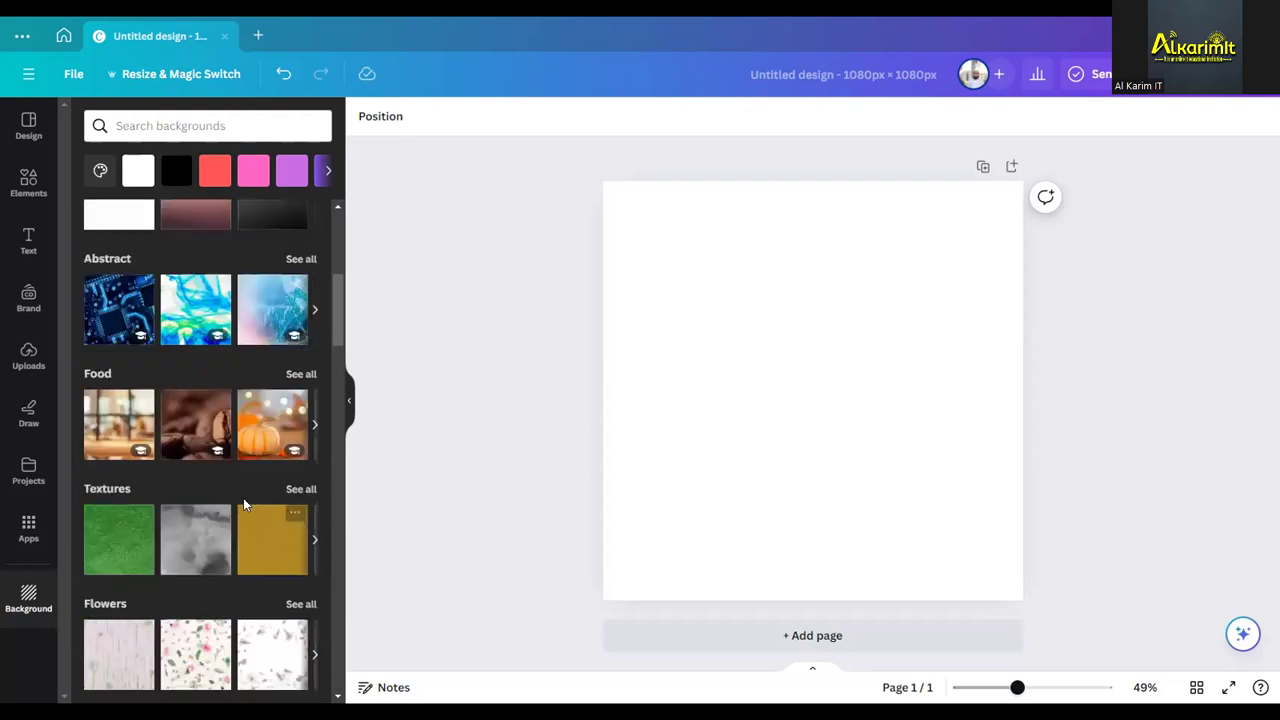
scroll(243, 498, "down", 4)
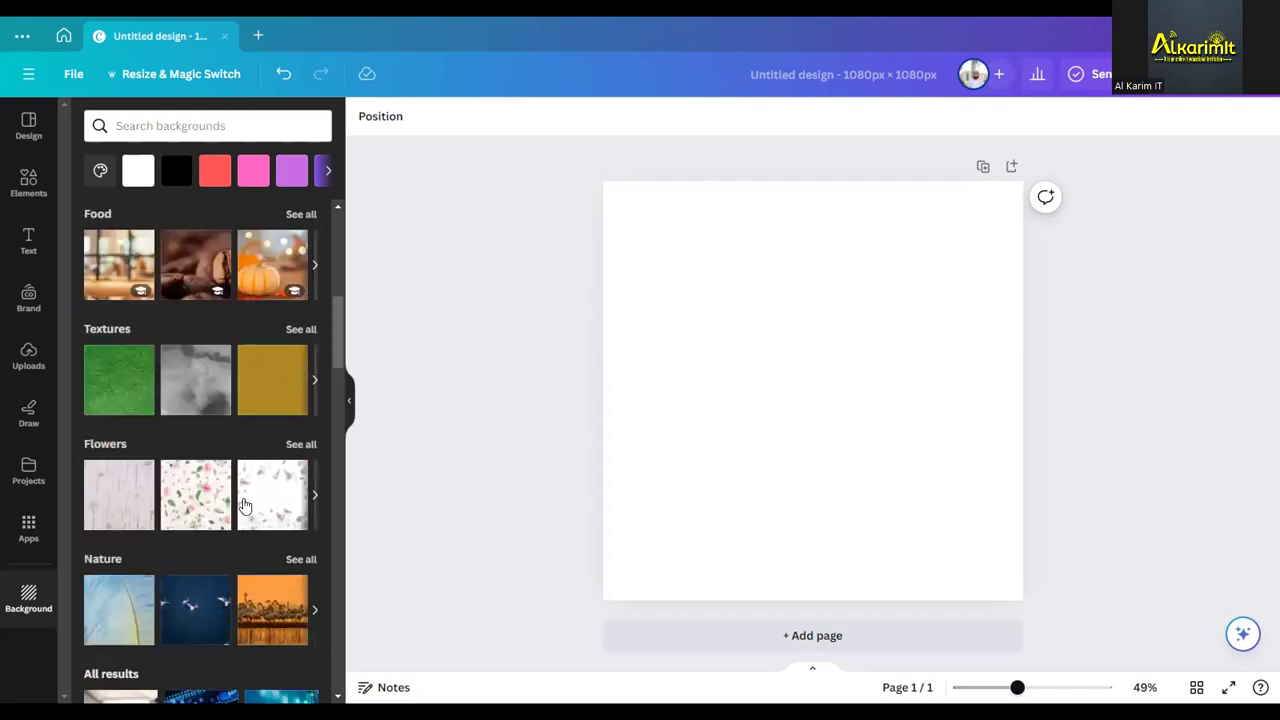
Apply the yellow-green radial gradient from the Gradients backgrounds to the page
scroll(243, 498, "up", 6)
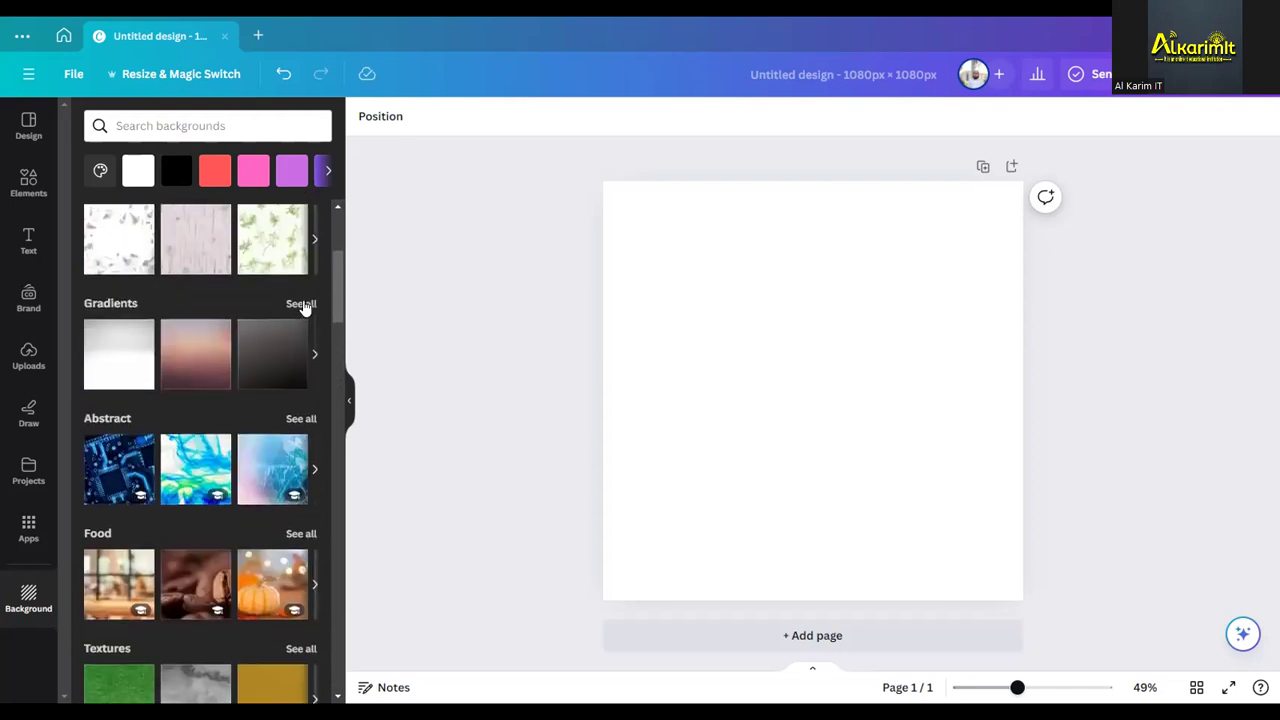
left_click(301, 304)
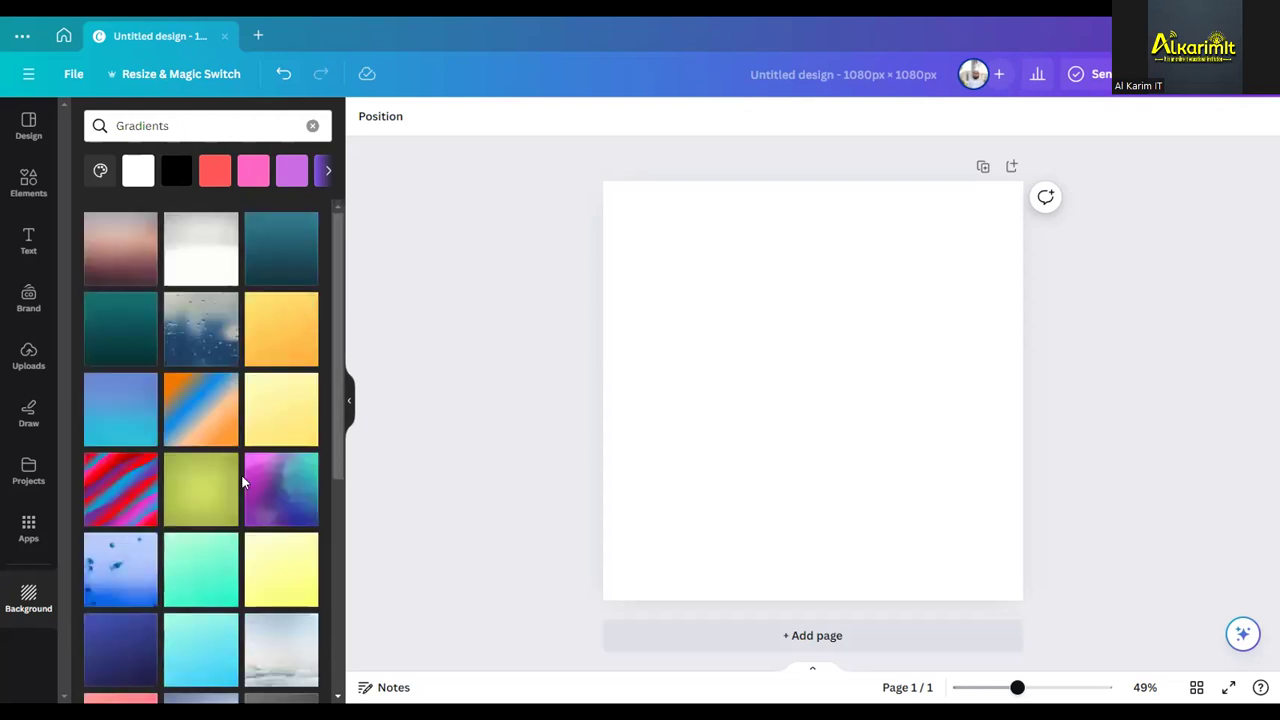
scroll(238, 462, "down", 2)
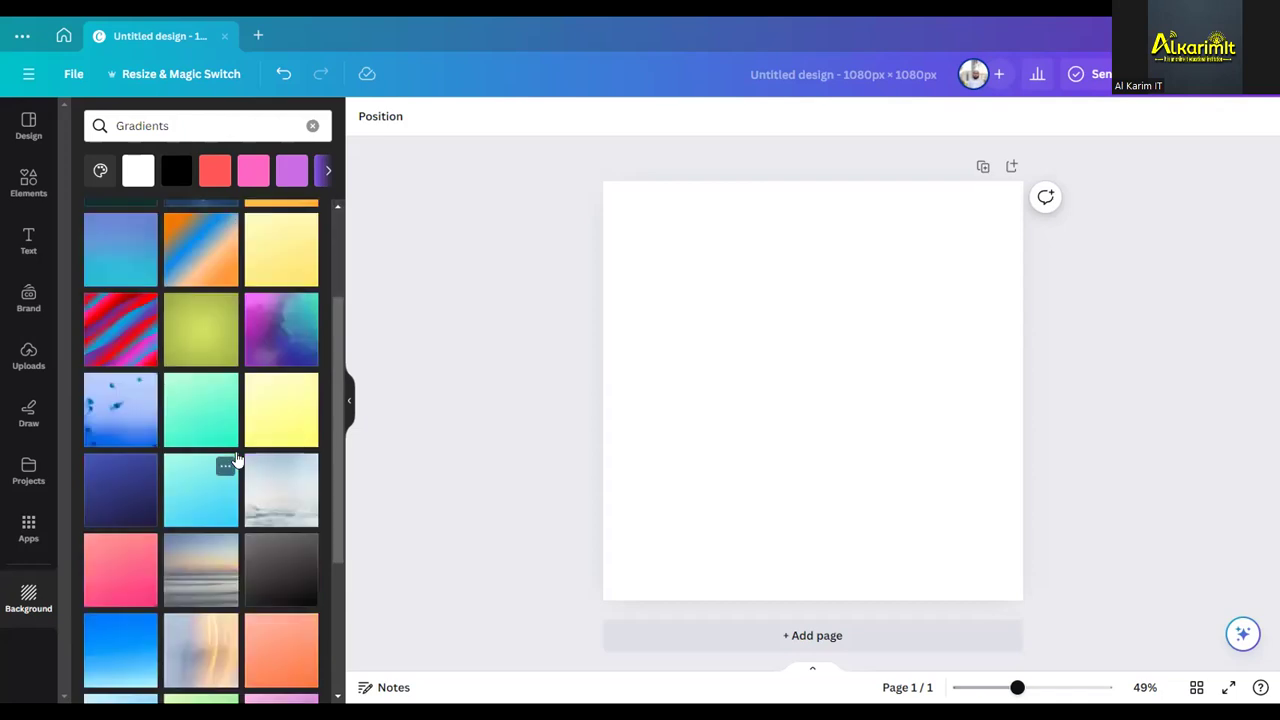
scroll(238, 462, "down", 3)
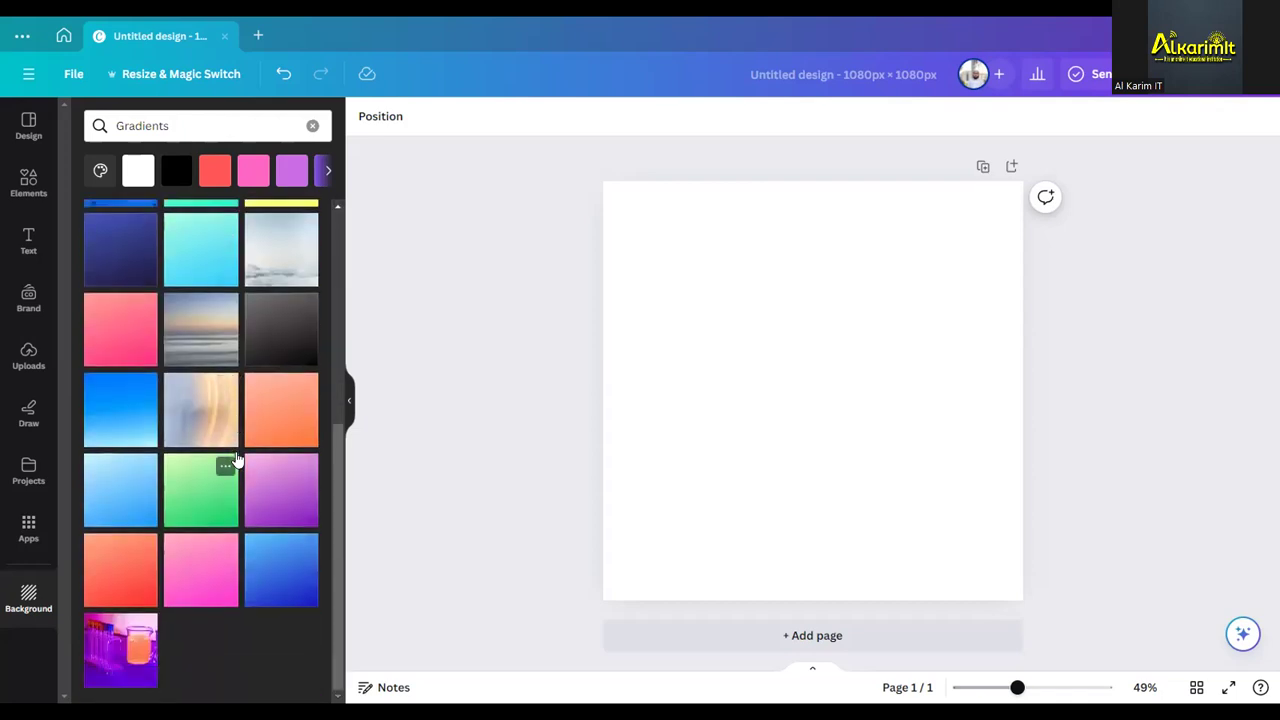
scroll(237, 460, "up", 4)
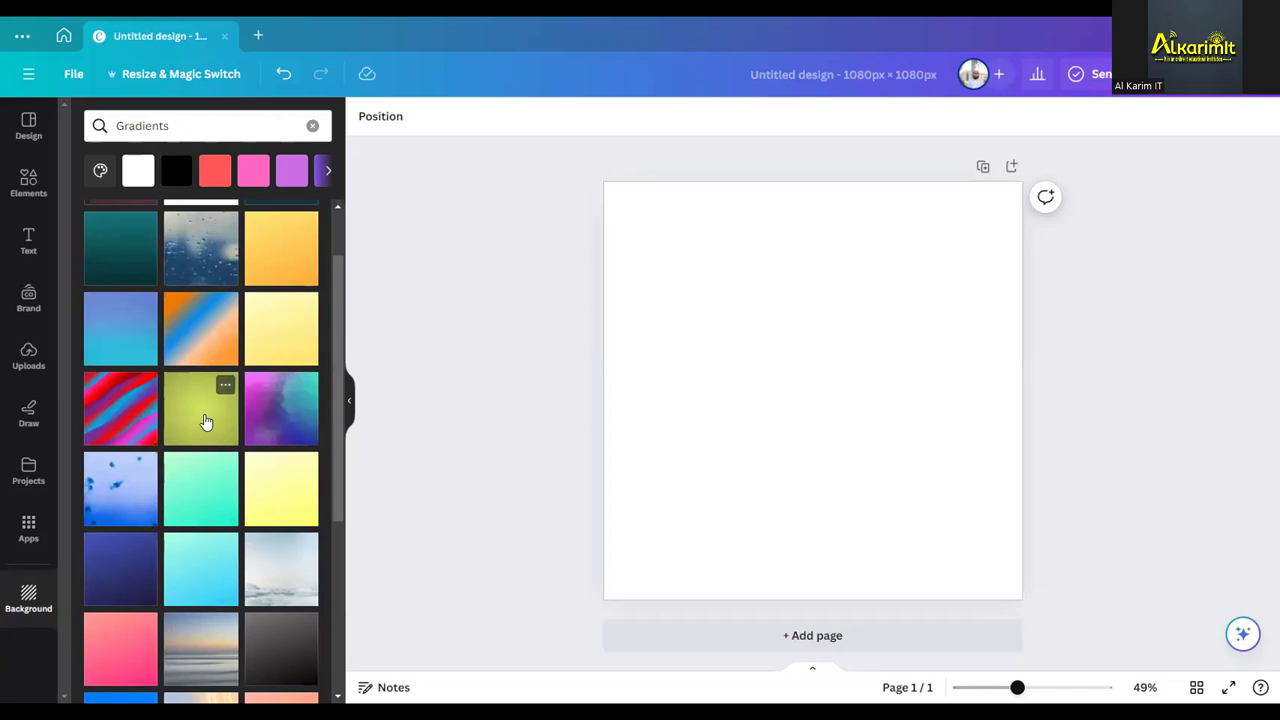
left_click(205, 421)
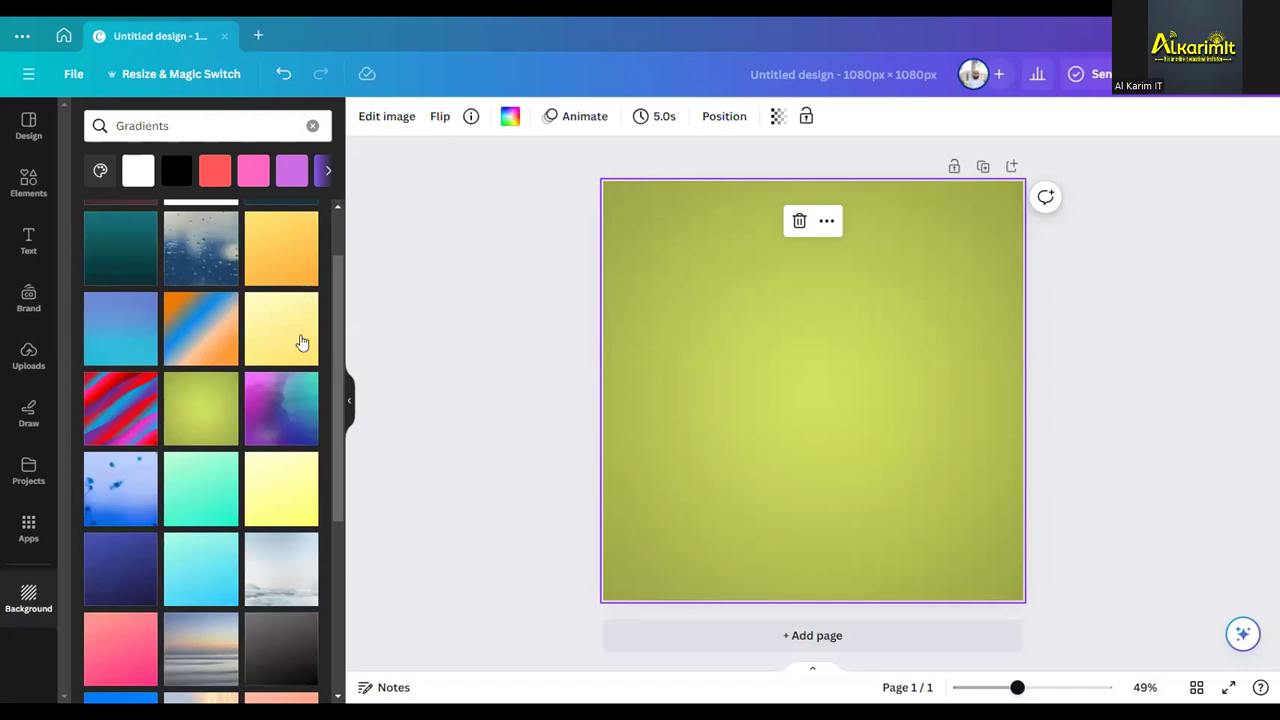
Replace the green gradient with the draped white fabric background from the recently used backgrounds
scroll(249, 560, "down", 3)
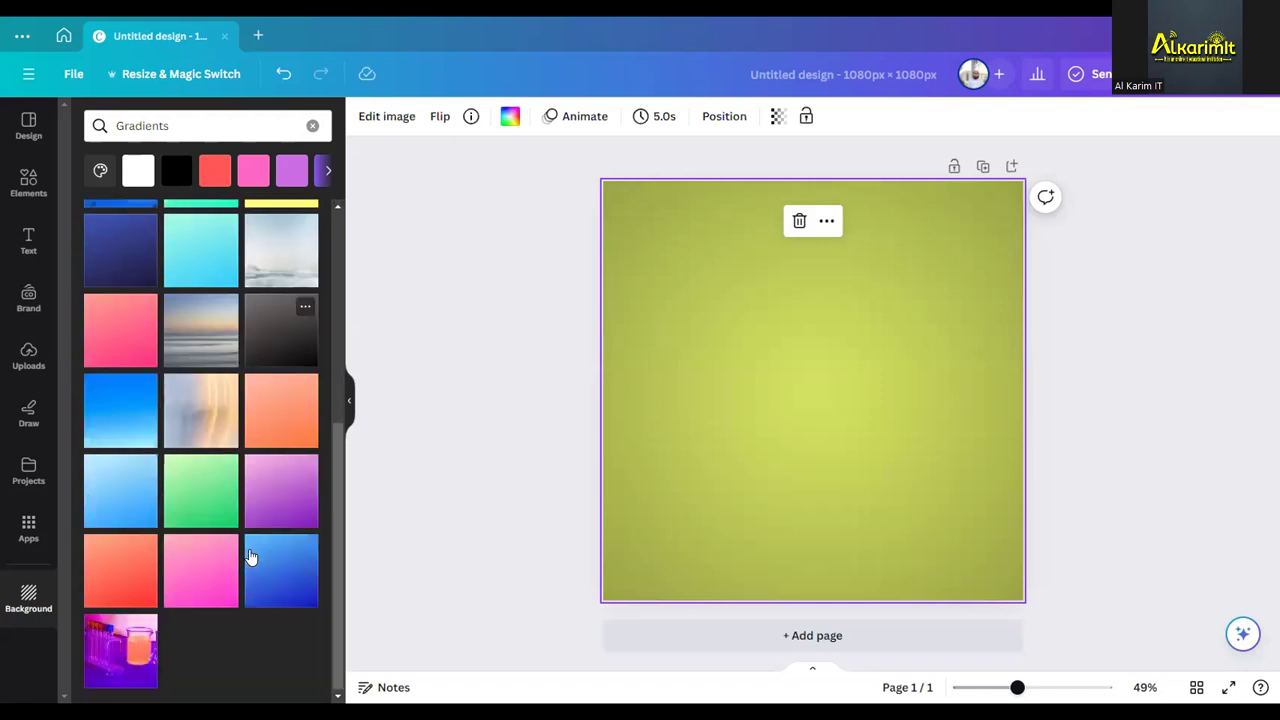
scroll(195, 583, "up", 3)
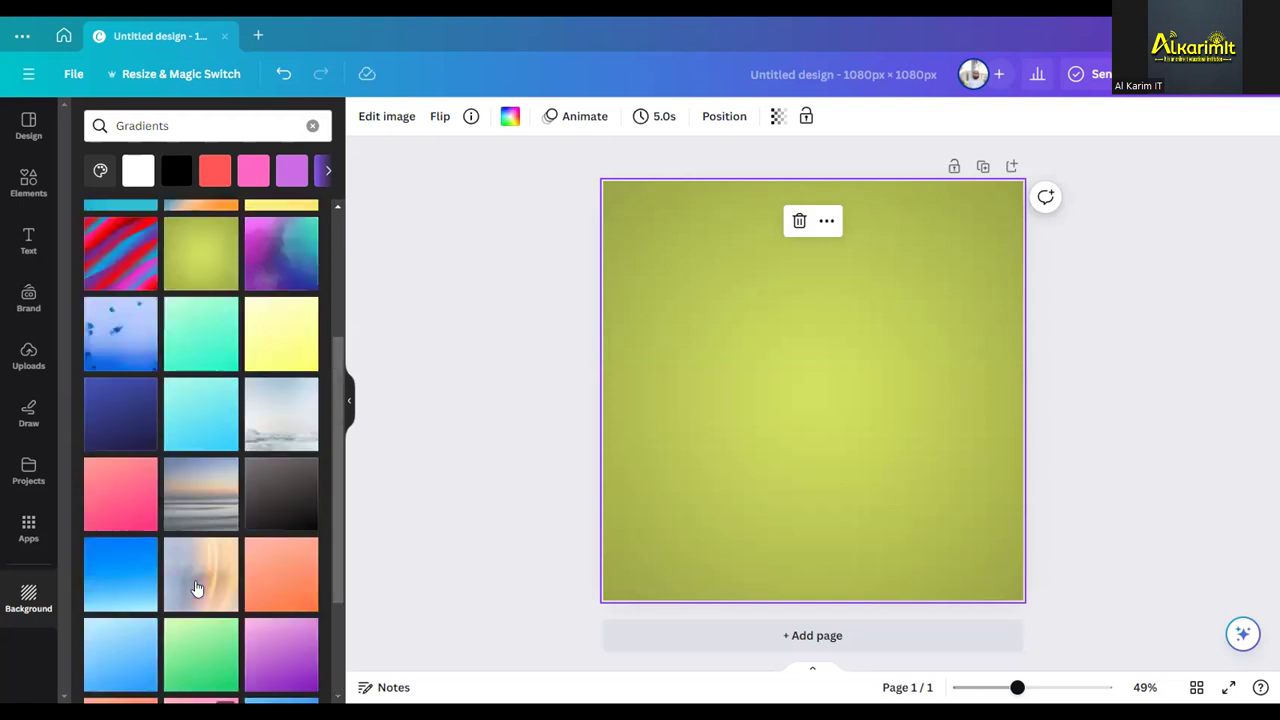
scroll(226, 372, "up", 3)
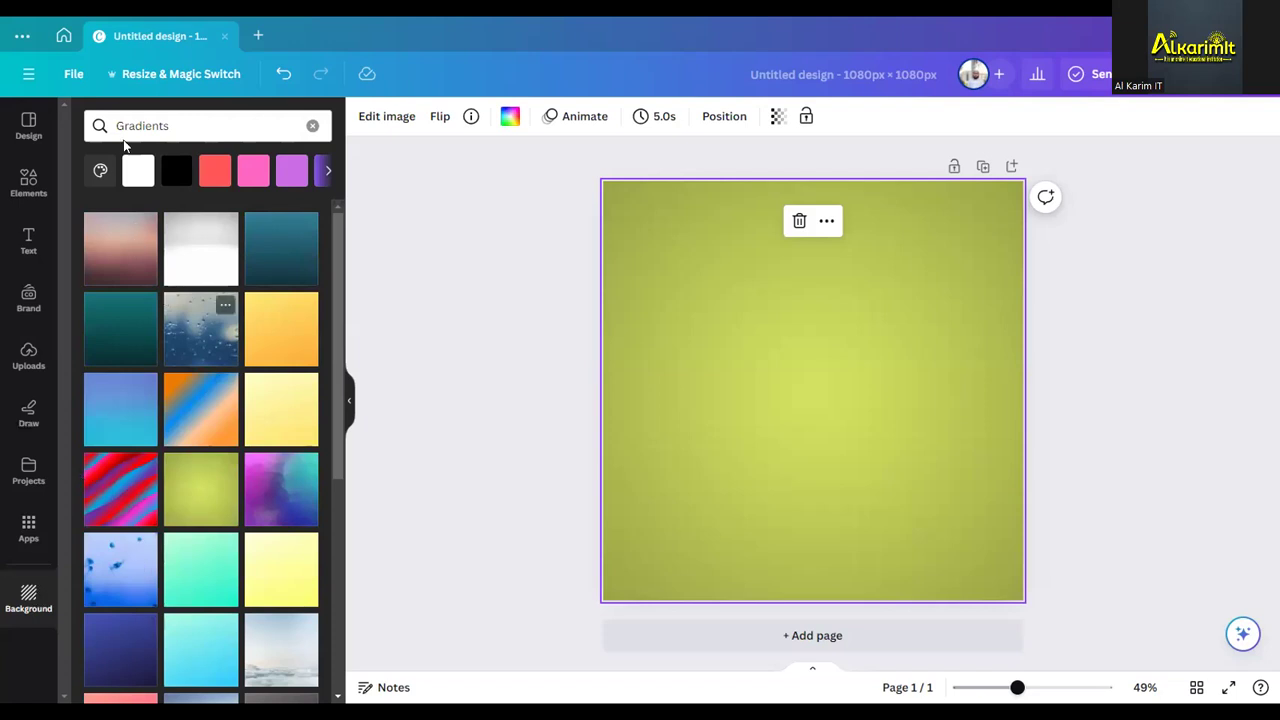
left_click(102, 171)
left_click(74, 543)
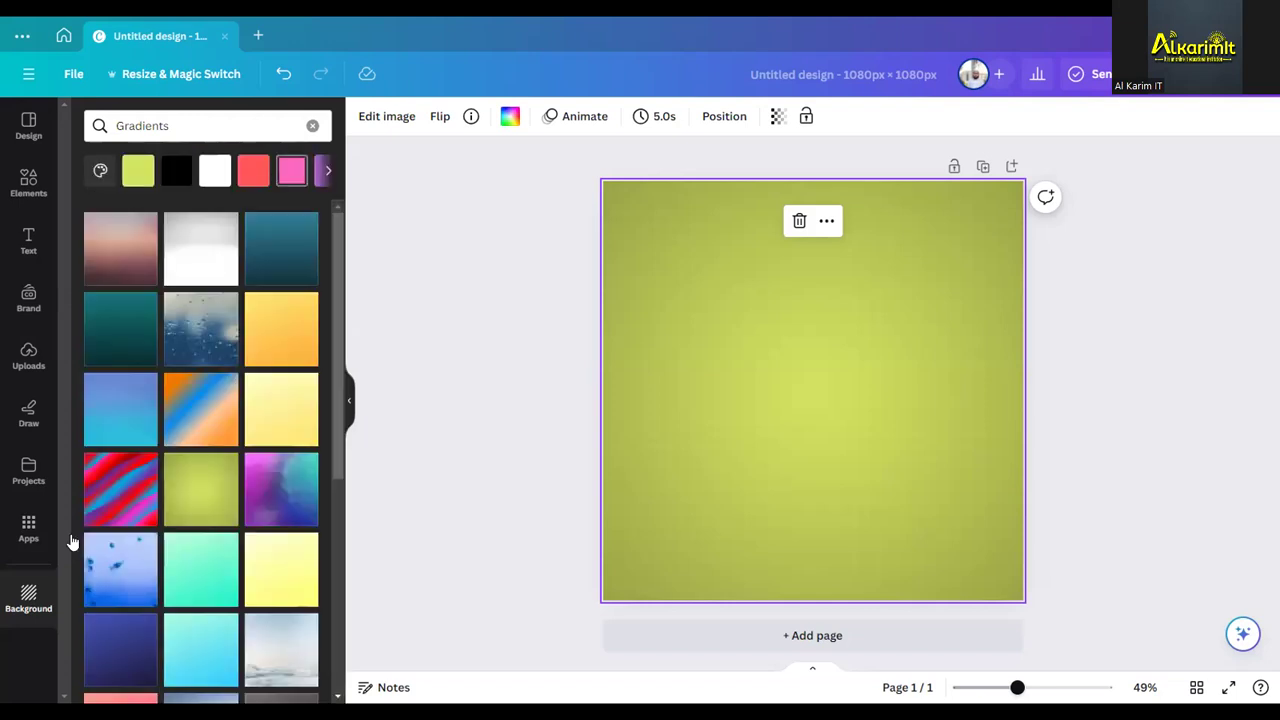
left_click(29, 600)
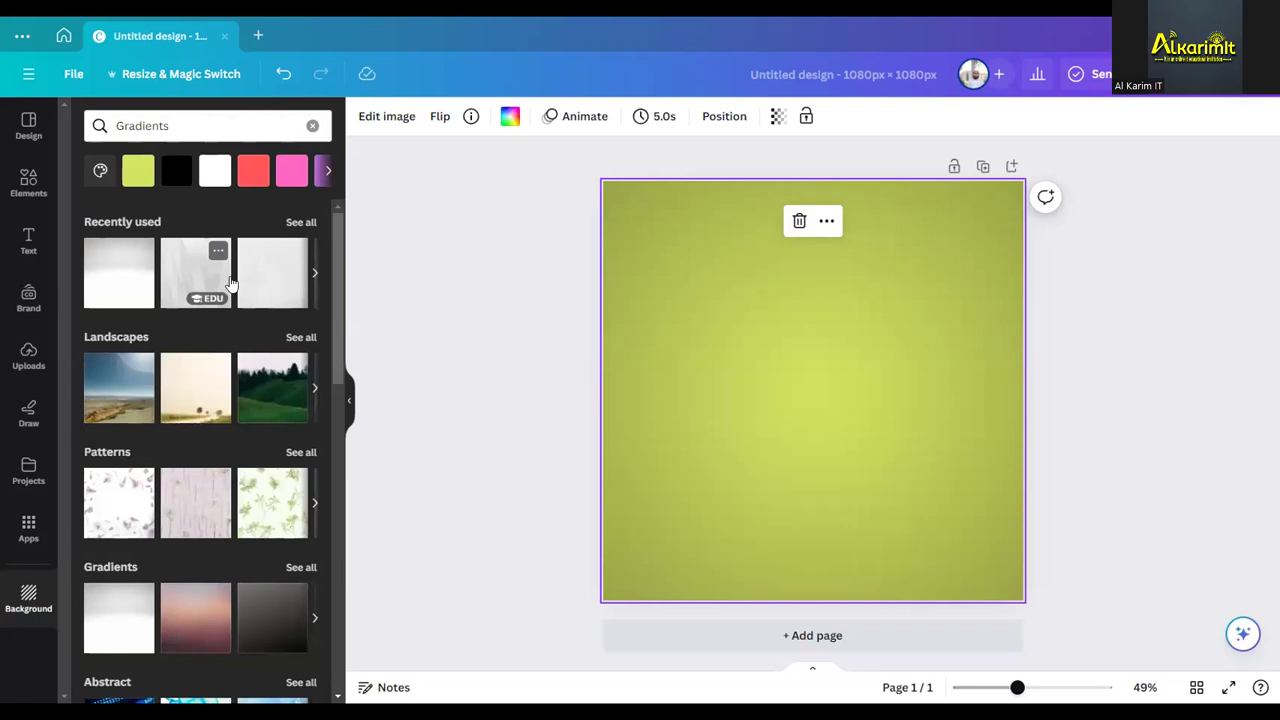
left_click(300, 222)
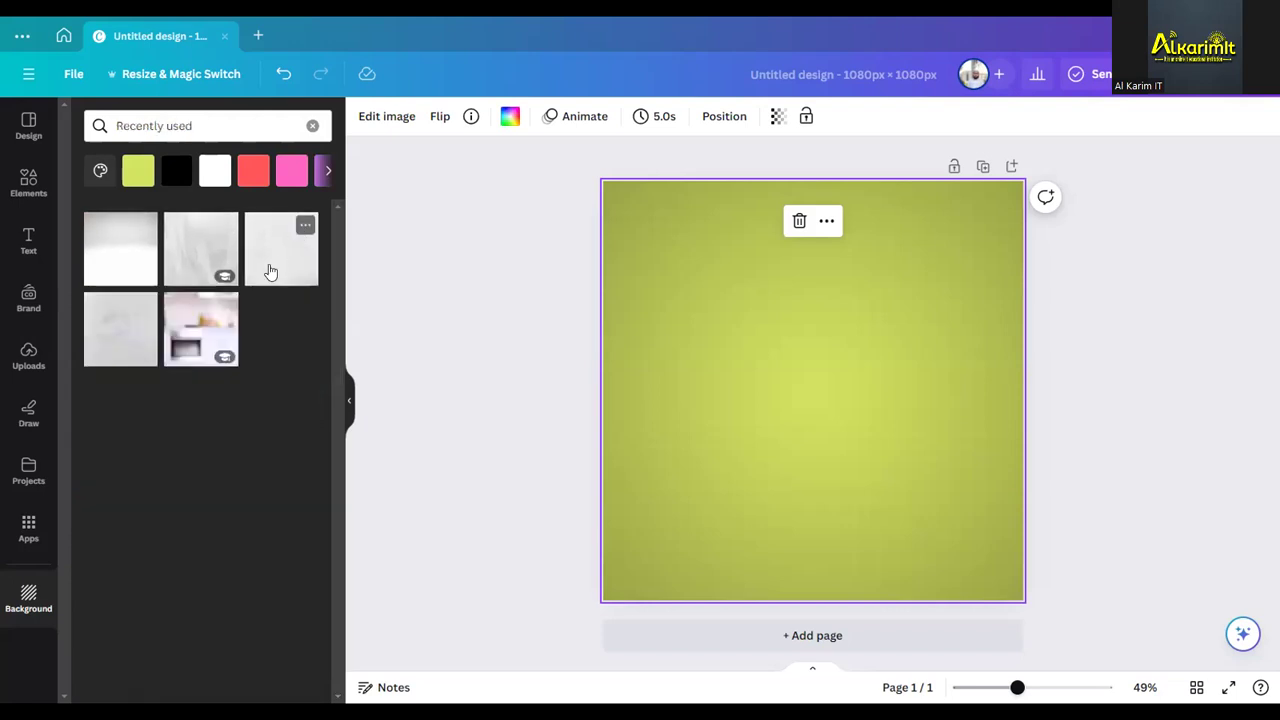
left_click(185, 245)
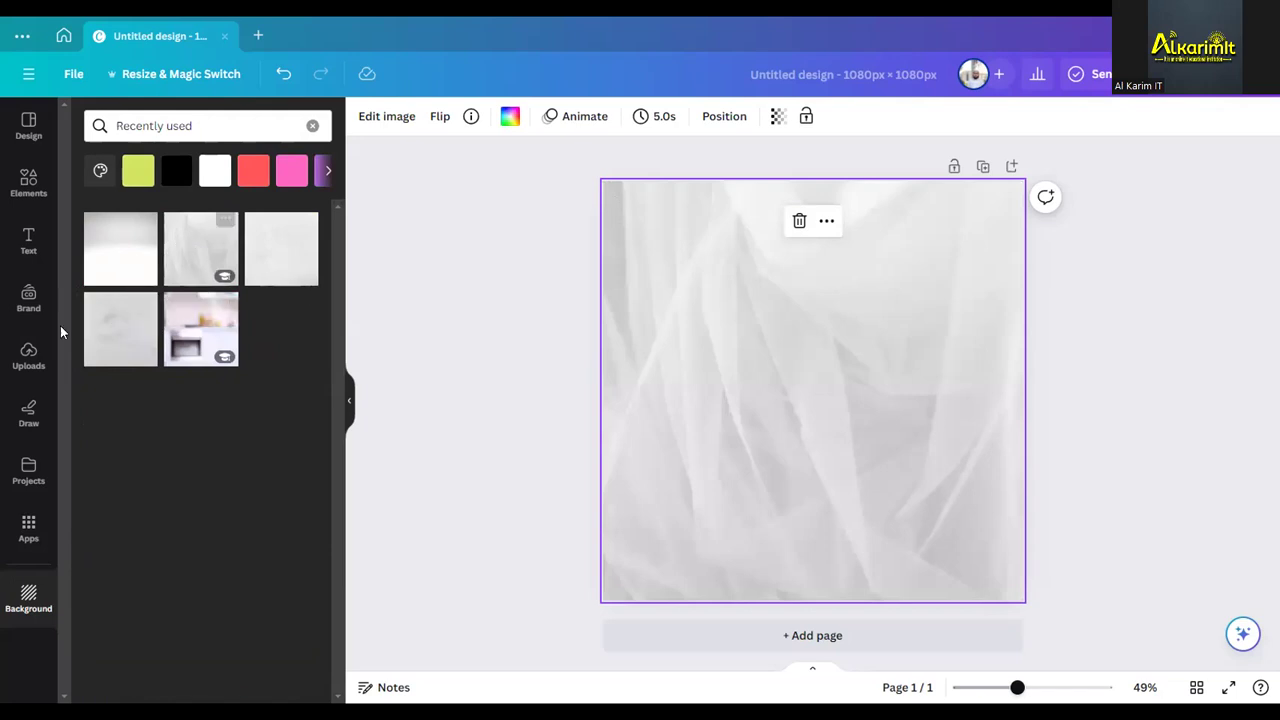
Check the other background categories and delete the white fabric background from the page
left_click(25, 584)
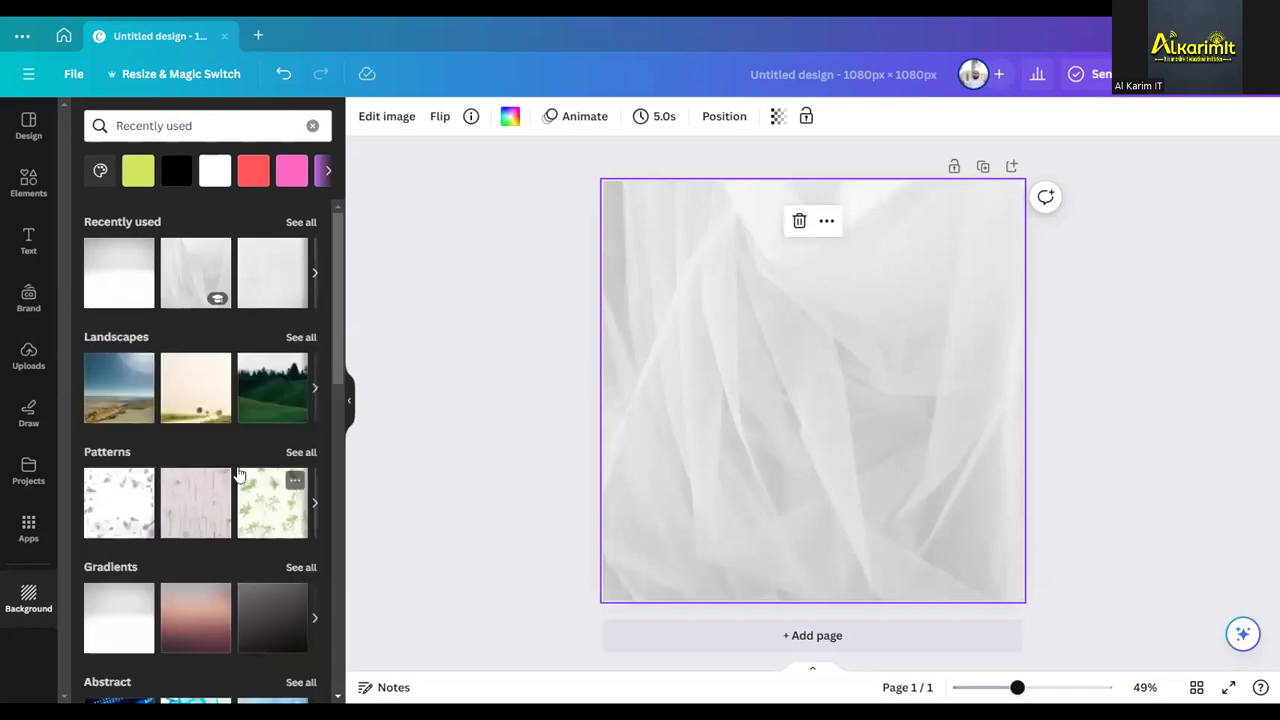
scroll(210, 370, "down", 1)
scroll(210, 372, "down", 3)
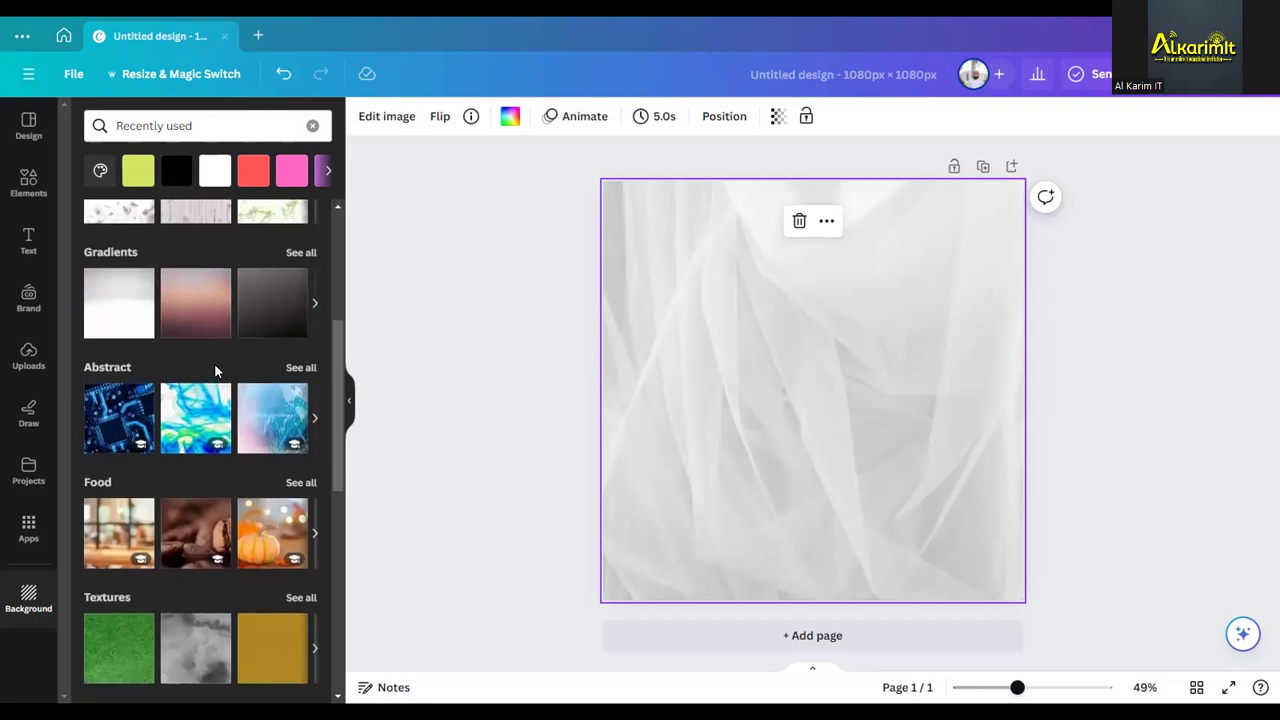
scroll(220, 372, "up", 4)
left_click(798, 222)
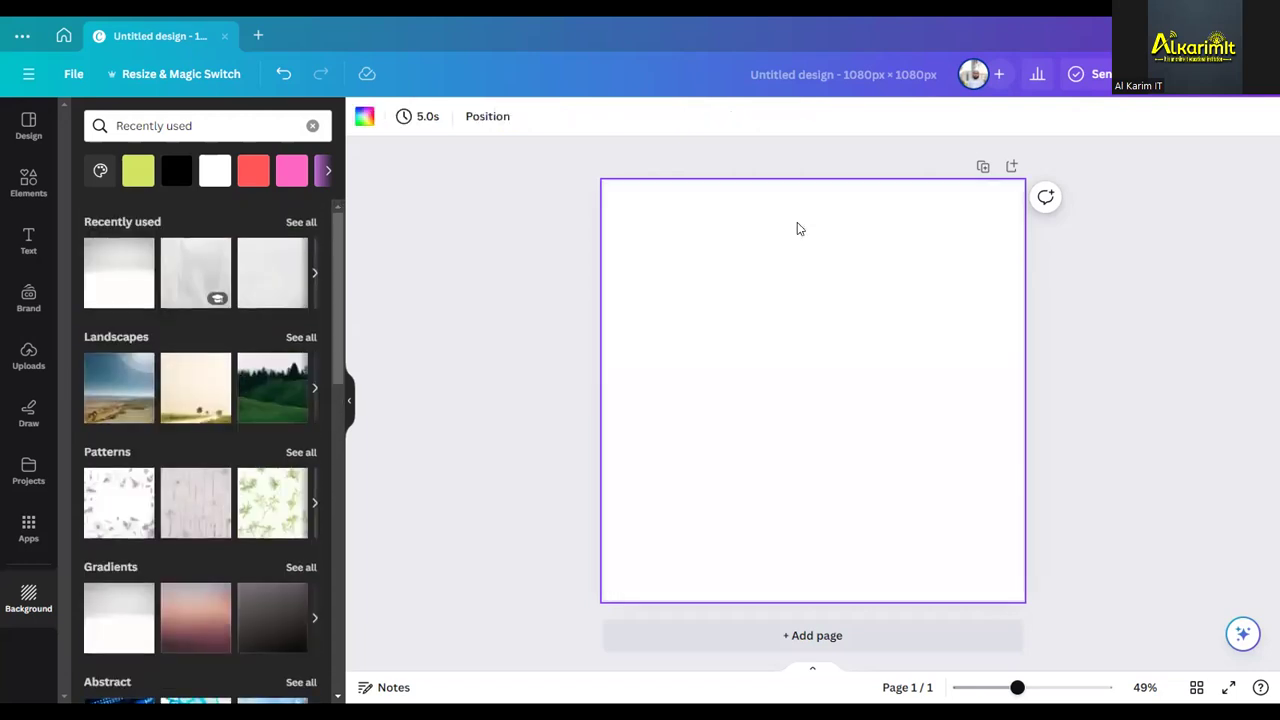
Search the element graphics for "Wave shape" and examine the designs for one that suits the post
left_click(30, 182)
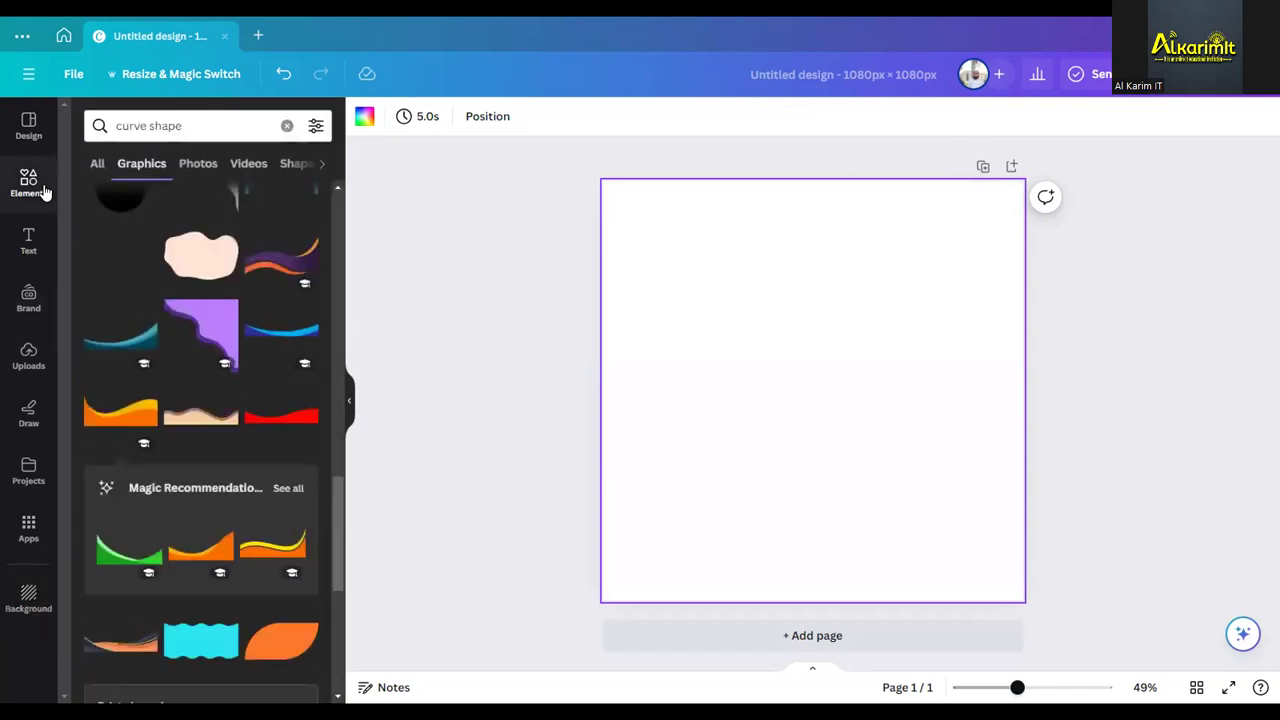
left_click(217, 127)
key("BackSpace")
key("BackSpace")
key("BackSpace")
key("BackSpace")
key("BackSpace")
key("BackSpace")
key("BackSpace")
key("BackSpace")
key("BackSpace")
key("BackSpace")
key("BackSpace")
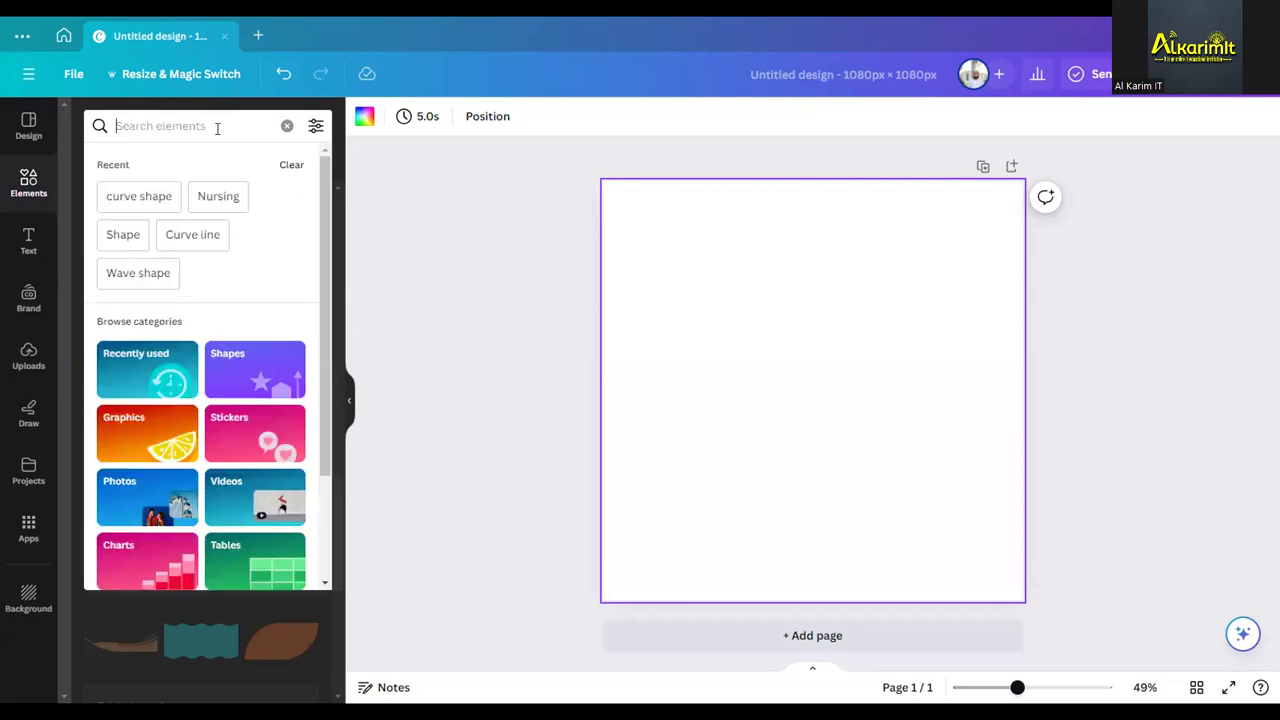
left_click(138, 272)
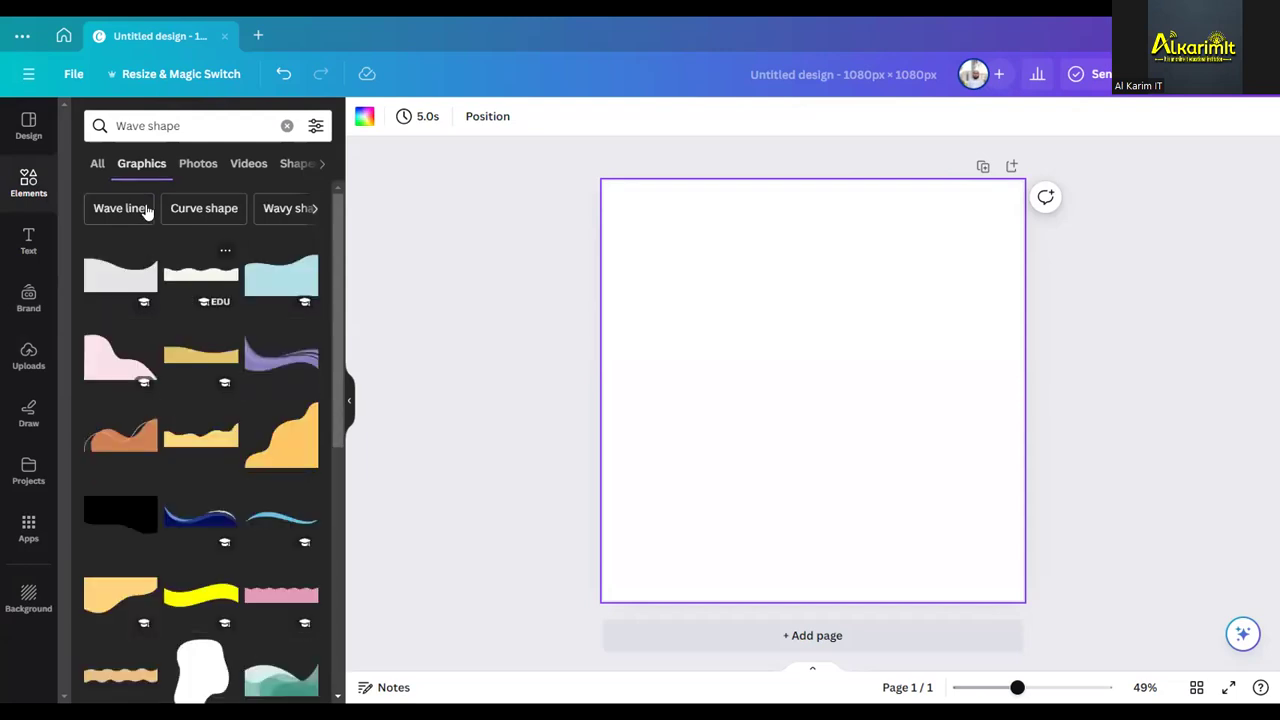
scroll(199, 429, "down", 3)
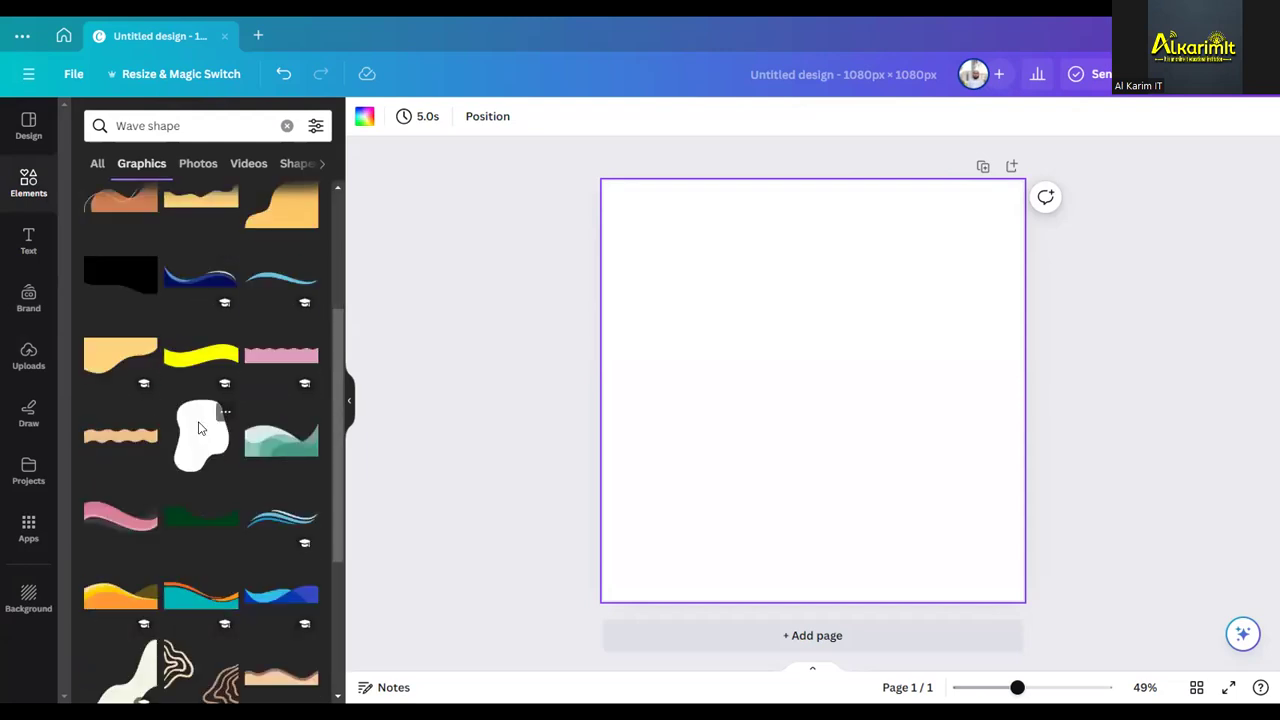
scroll(199, 429, "down", 3)
scroll(199, 429, "down", 3)
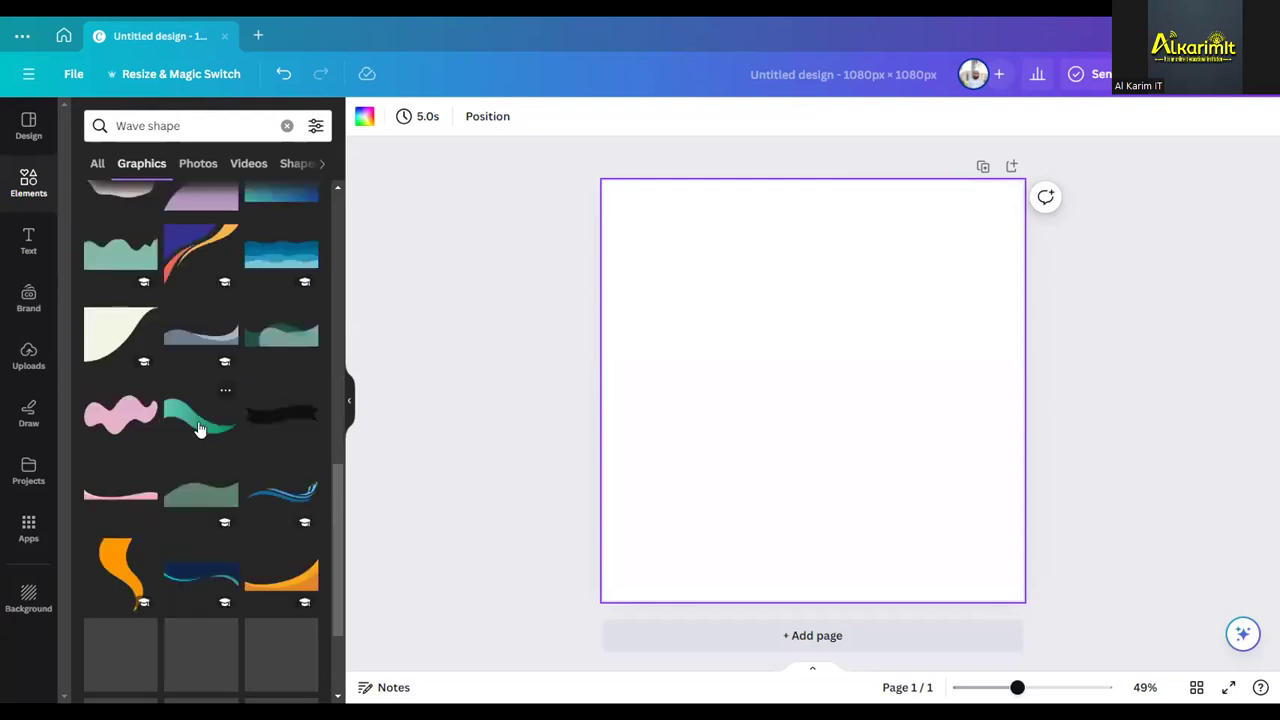
scroll(199, 429, "down", 3)
Repeat the "Wave shape" search, switch it to "wavey shape" and look through the graphics for a suitable wave
left_click(194, 131)
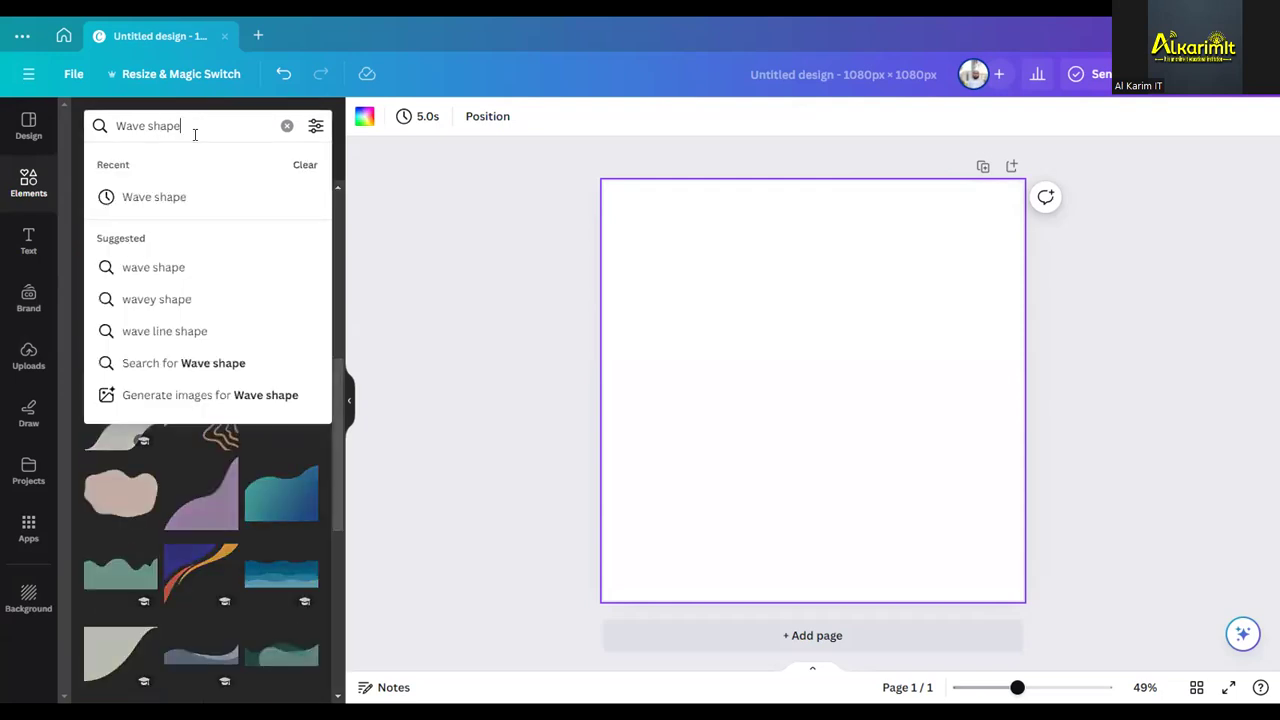
key("BackSpace")
key("BackSpace")
key("BackSpace")
key("BackSpace")
key("BackSpace")
key("BackSpace")
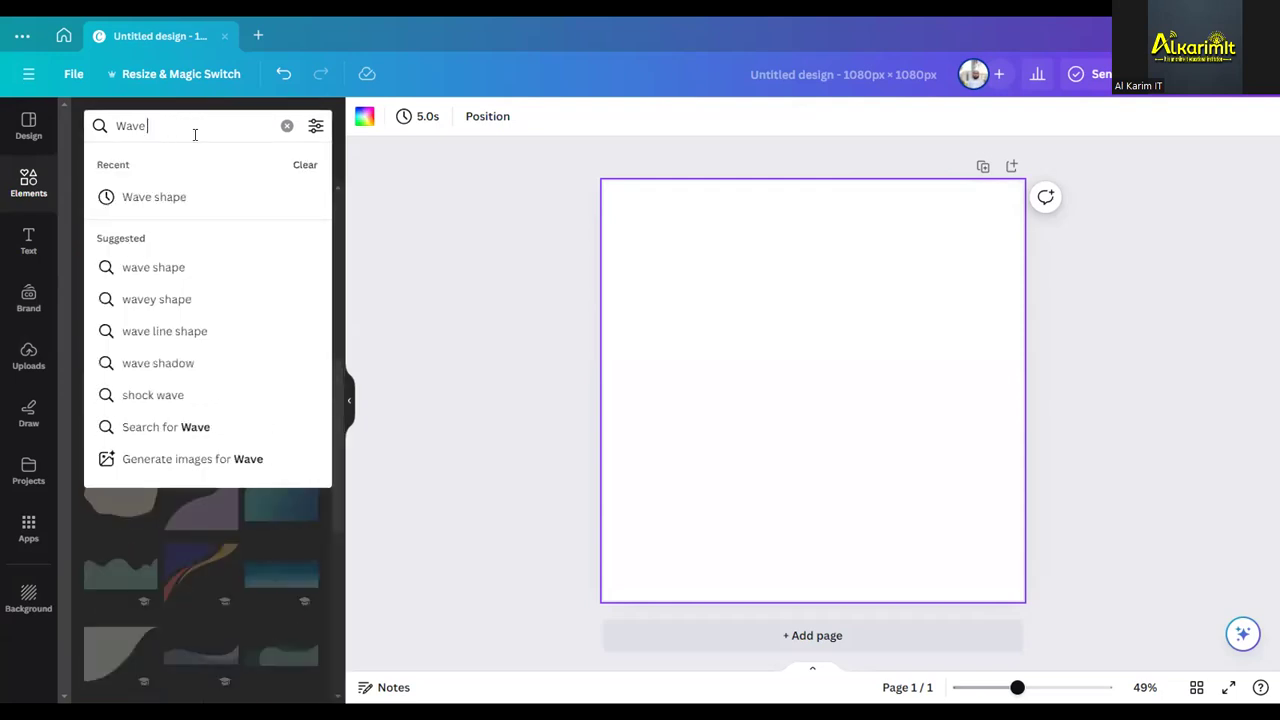
left_click(181, 196)
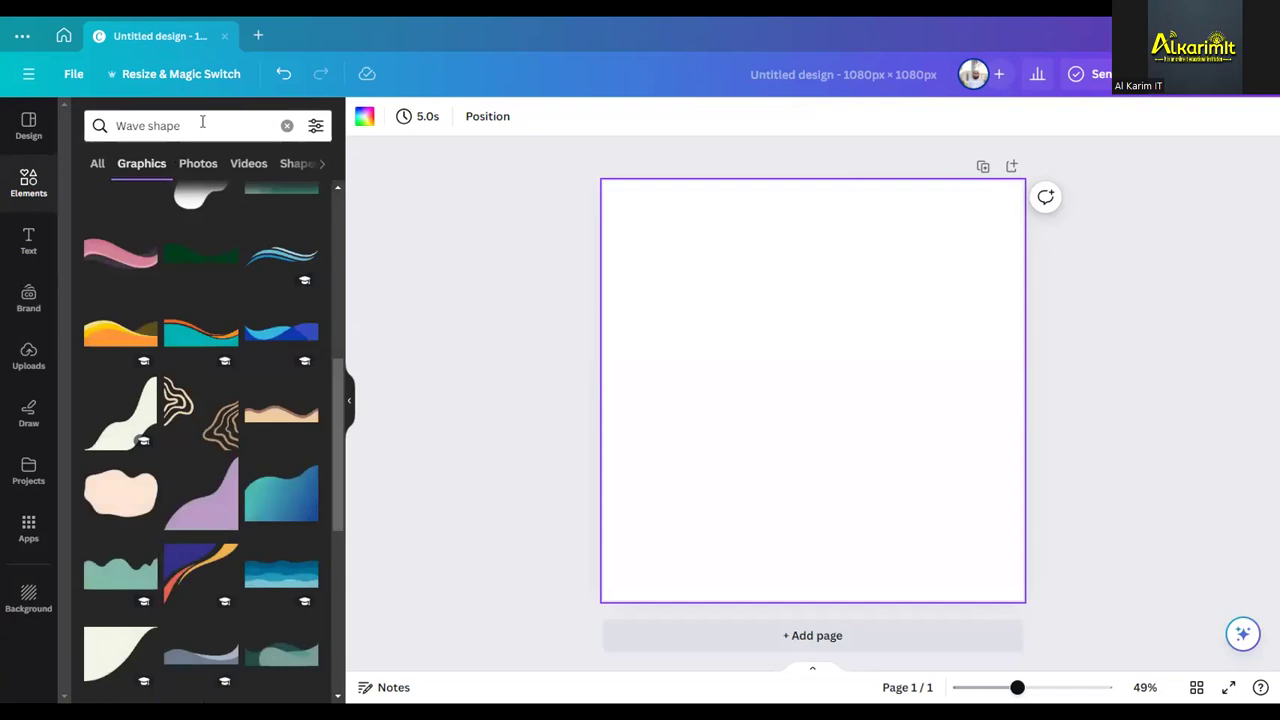
left_click(203, 125)
left_click(181, 298)
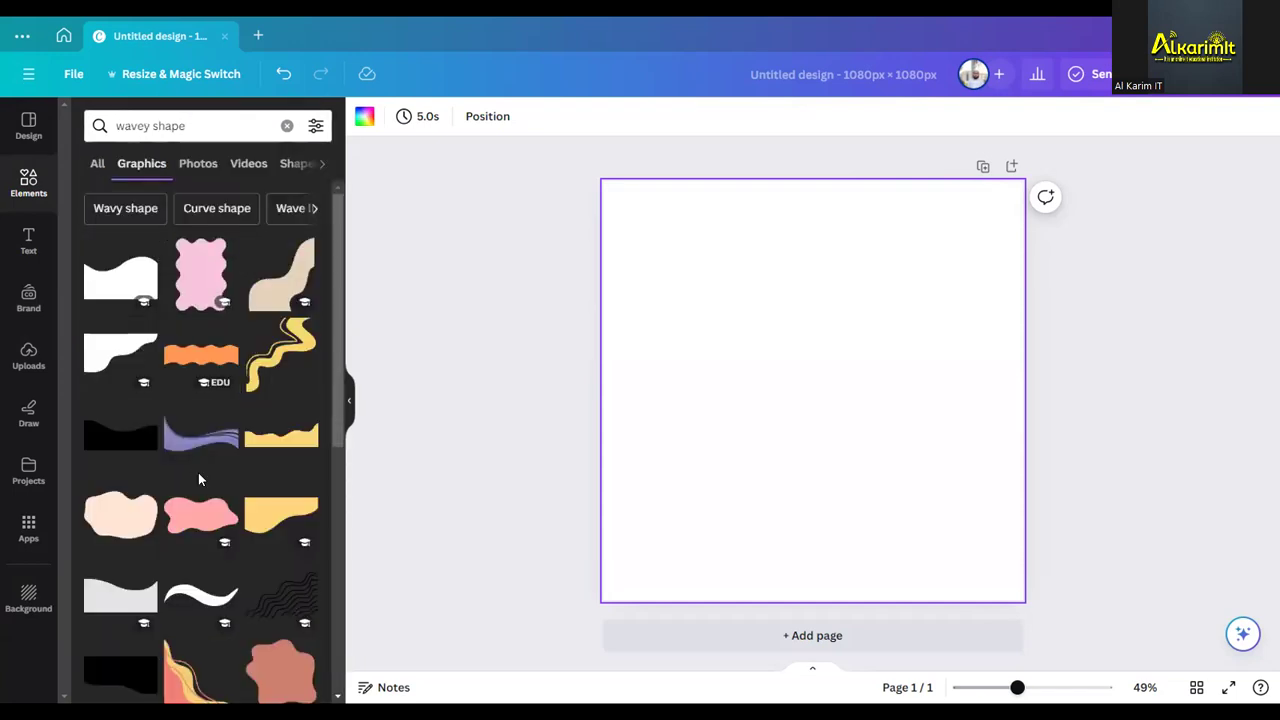
scroll(198, 472, "down", 5)
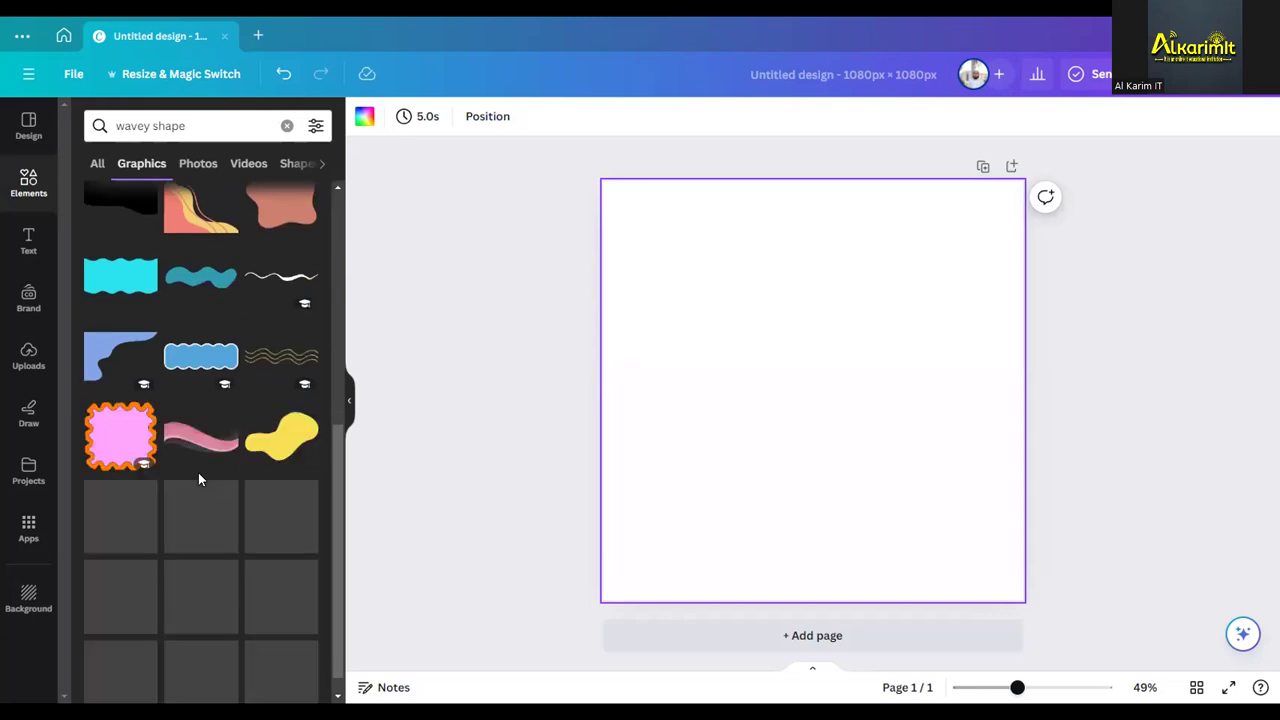
scroll(198, 472, "down", 3)
scroll(198, 472, "down", 3)
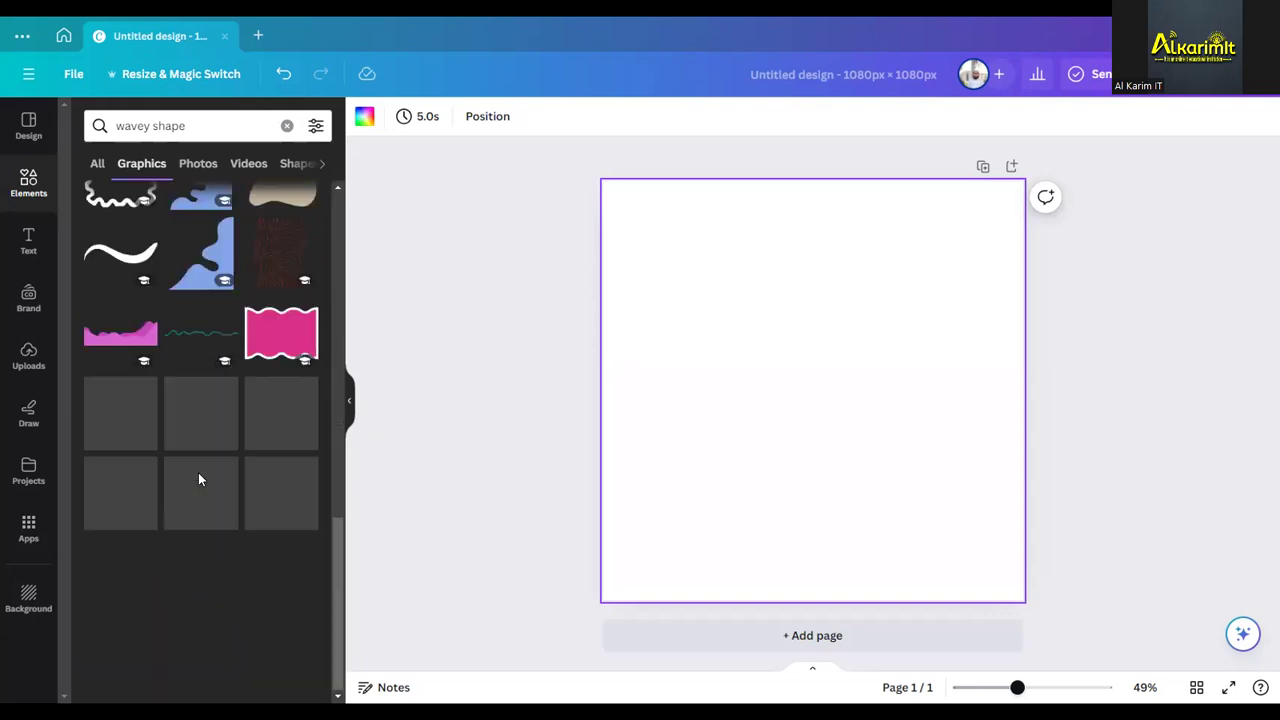
Clear the element search and look through the browsable element categories
left_click(204, 118)
key("BackSpace")
key("BackSpace")
key("BackSpace")
key("BackSpace")
key("BackSpace")
key("BackSpace")
key("BackSpace")
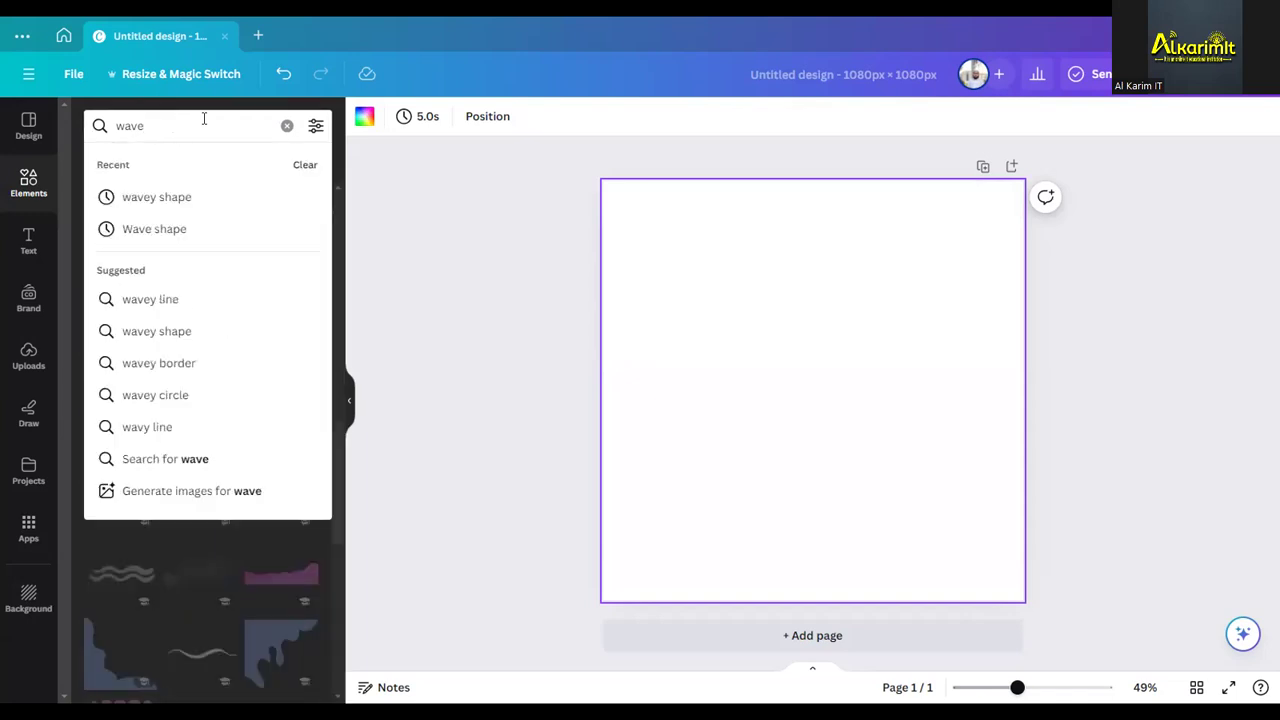
key("BackSpace")
key("BackSpace")
key("BackSpace")
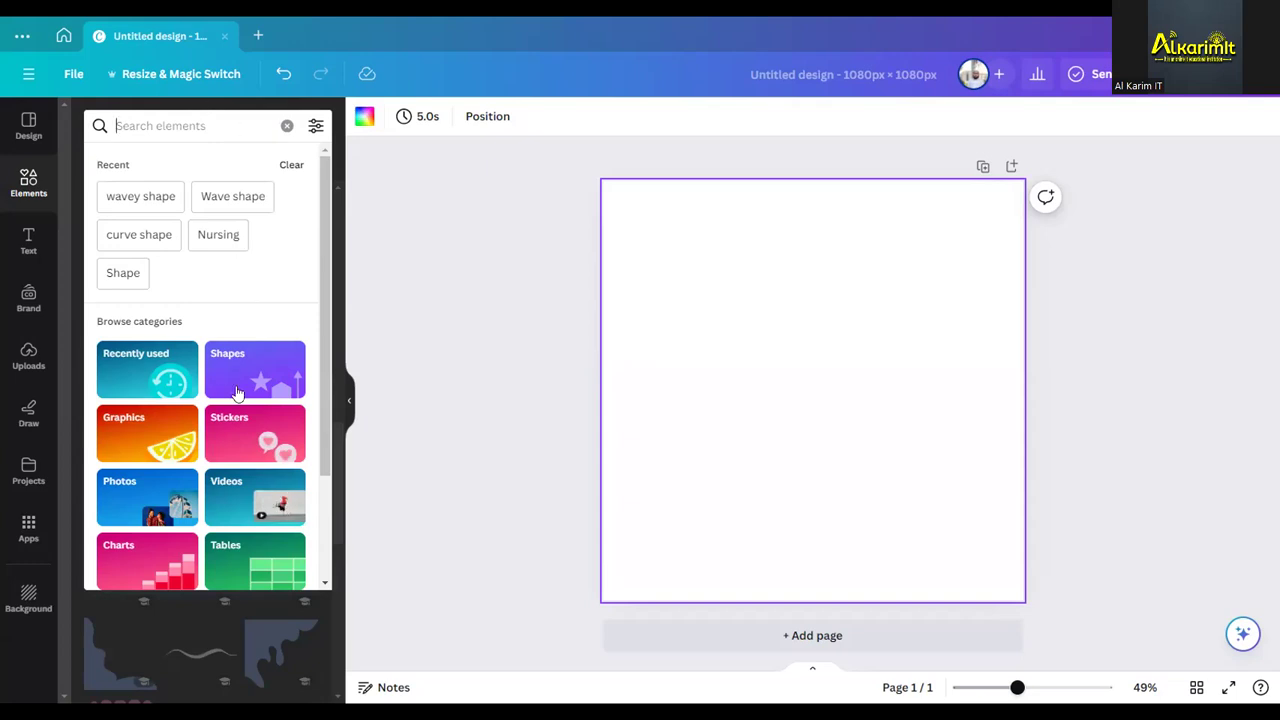
scroll(238, 405, "down", 2)
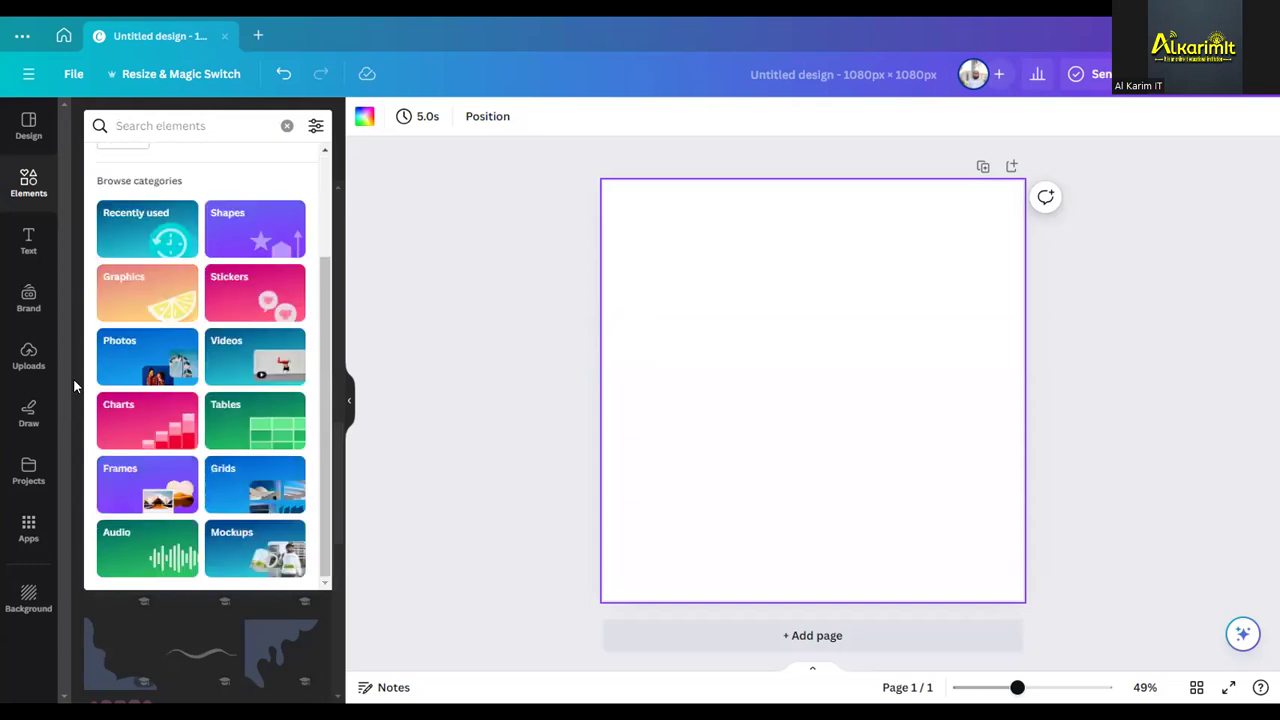
left_click(199, 278)
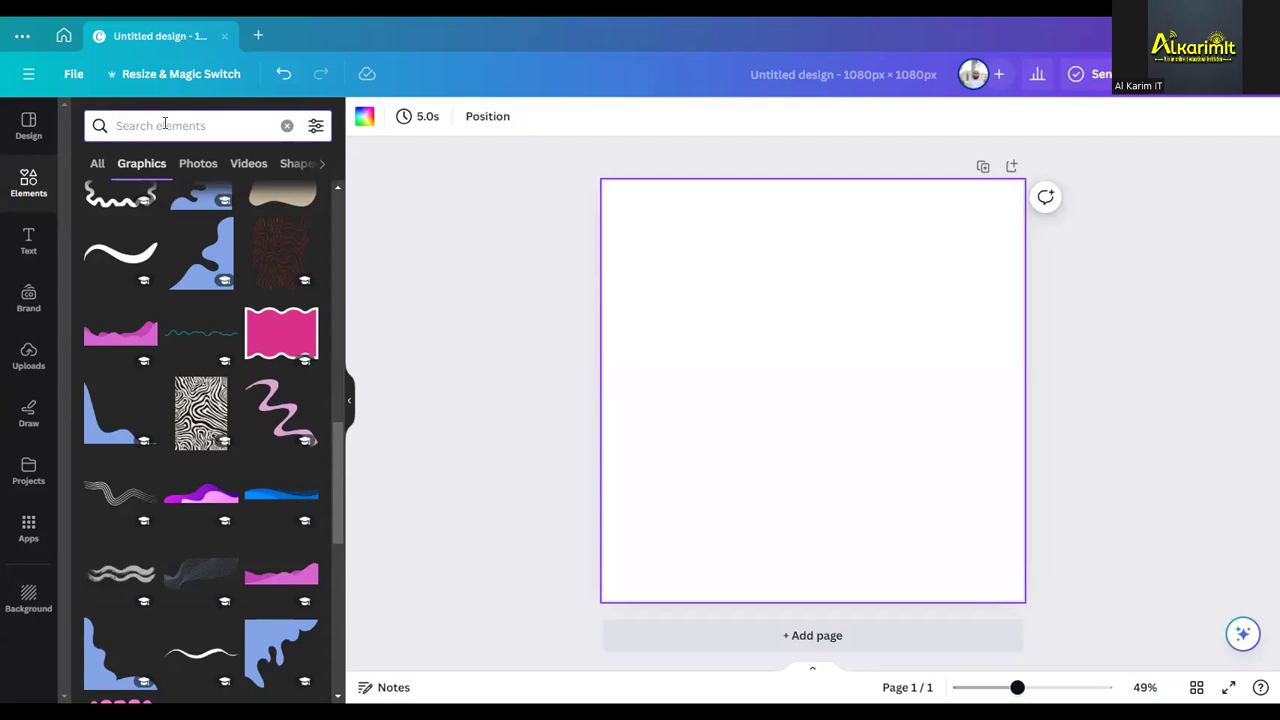
left_click(165, 125)
type("g")
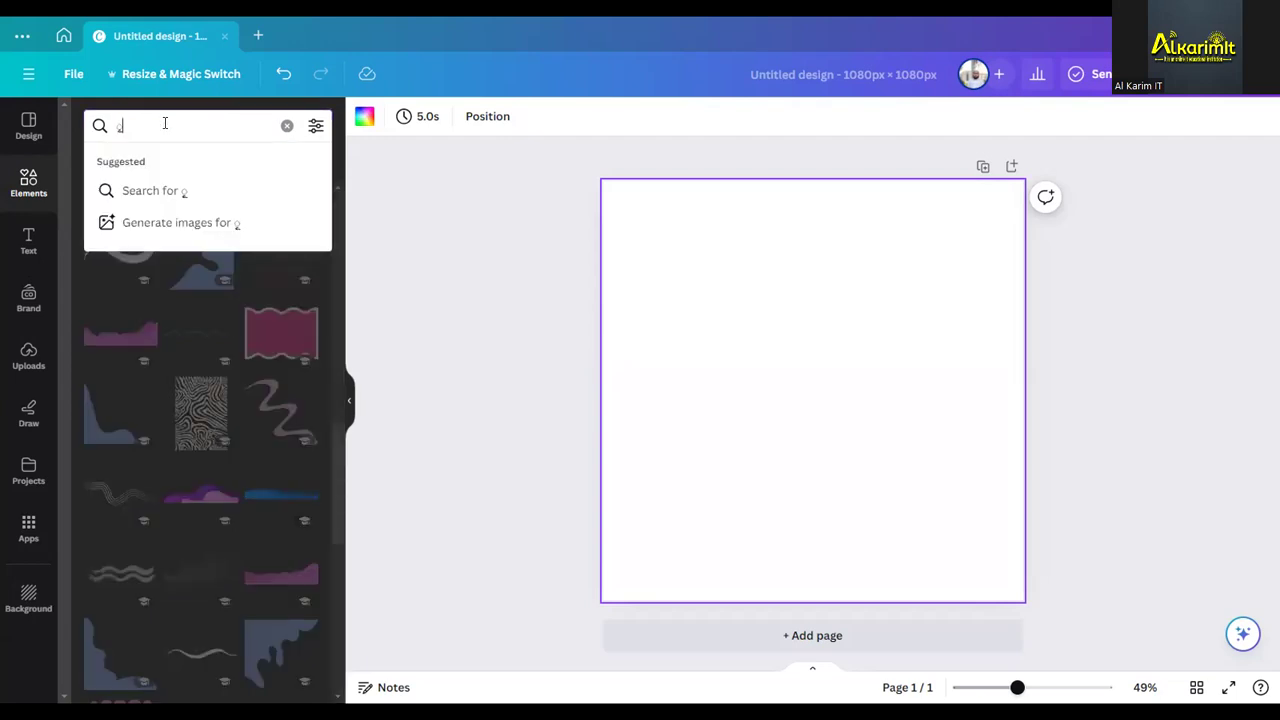
key("BackSpace")
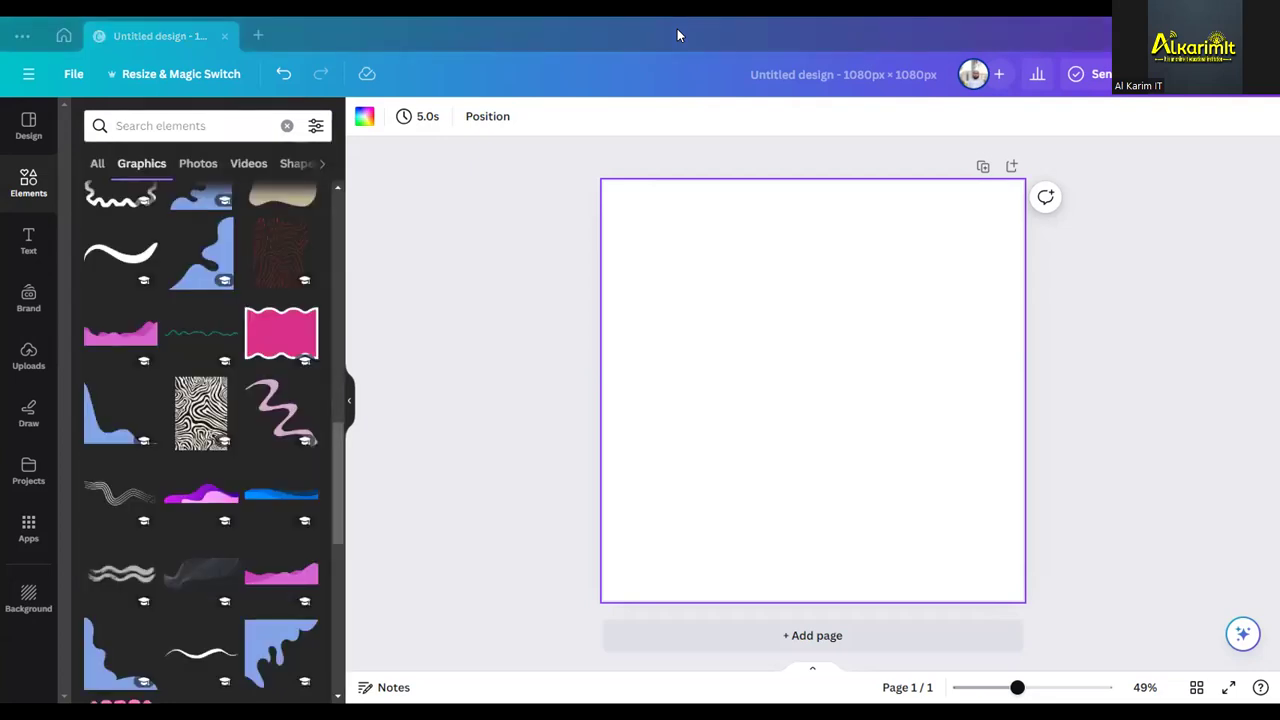
Search the element graphics for the suggested term "shape"
left_click(143, 126)
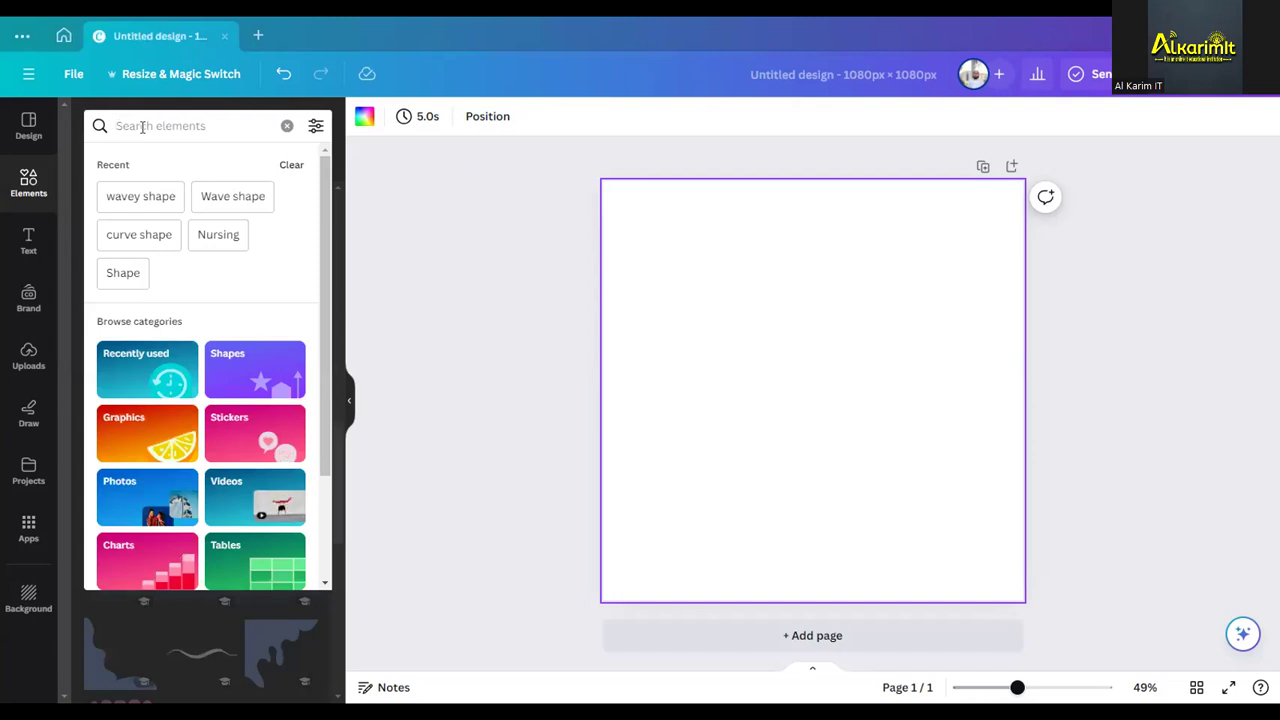
type("s")
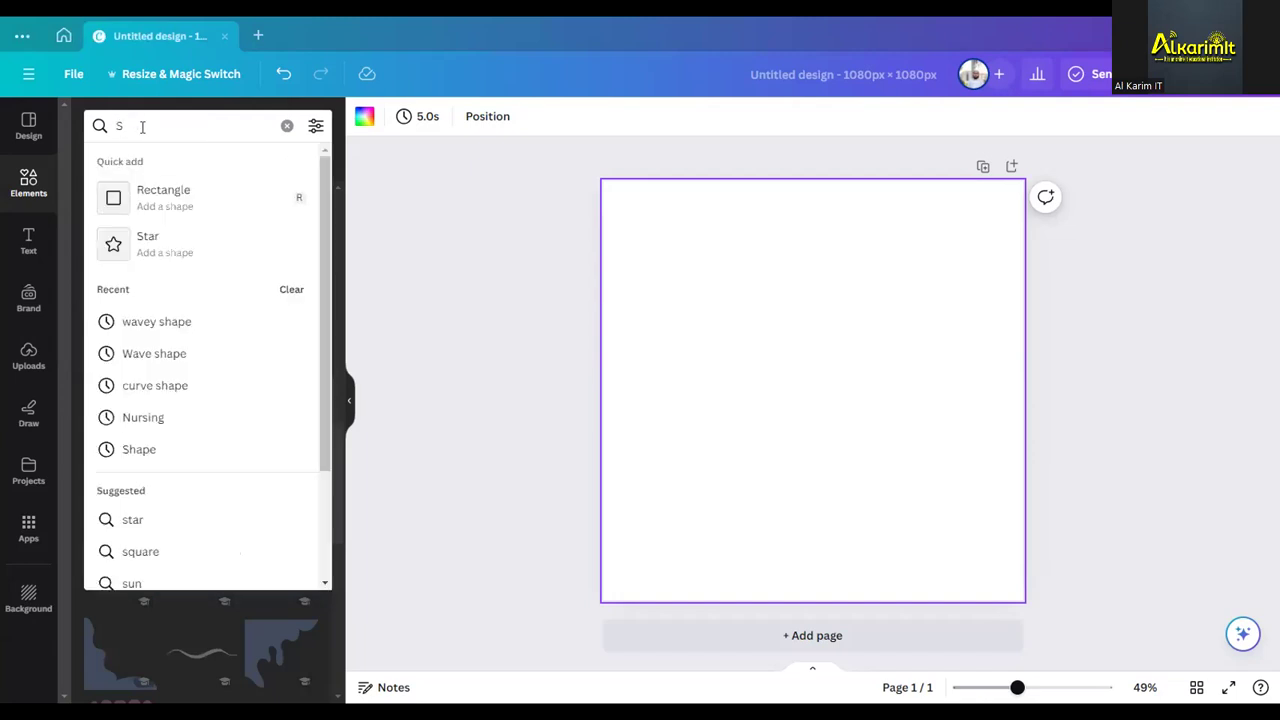
type("tae")
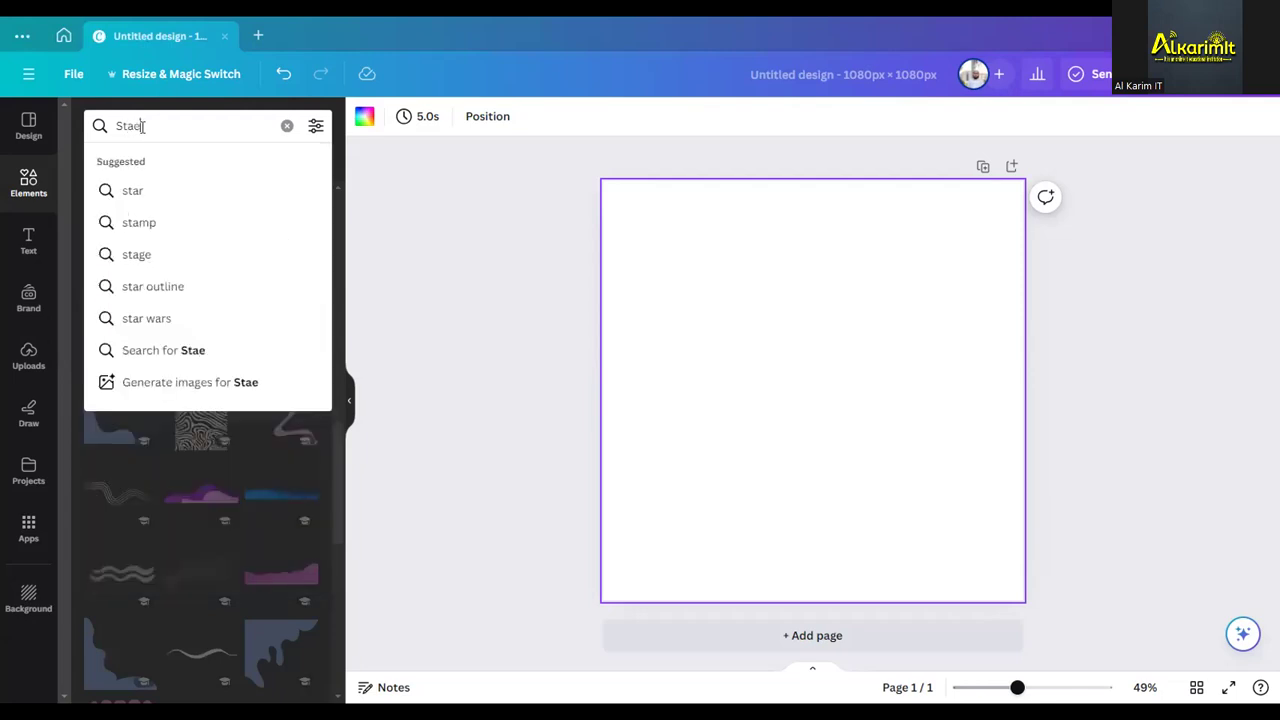
key("BackSpace")
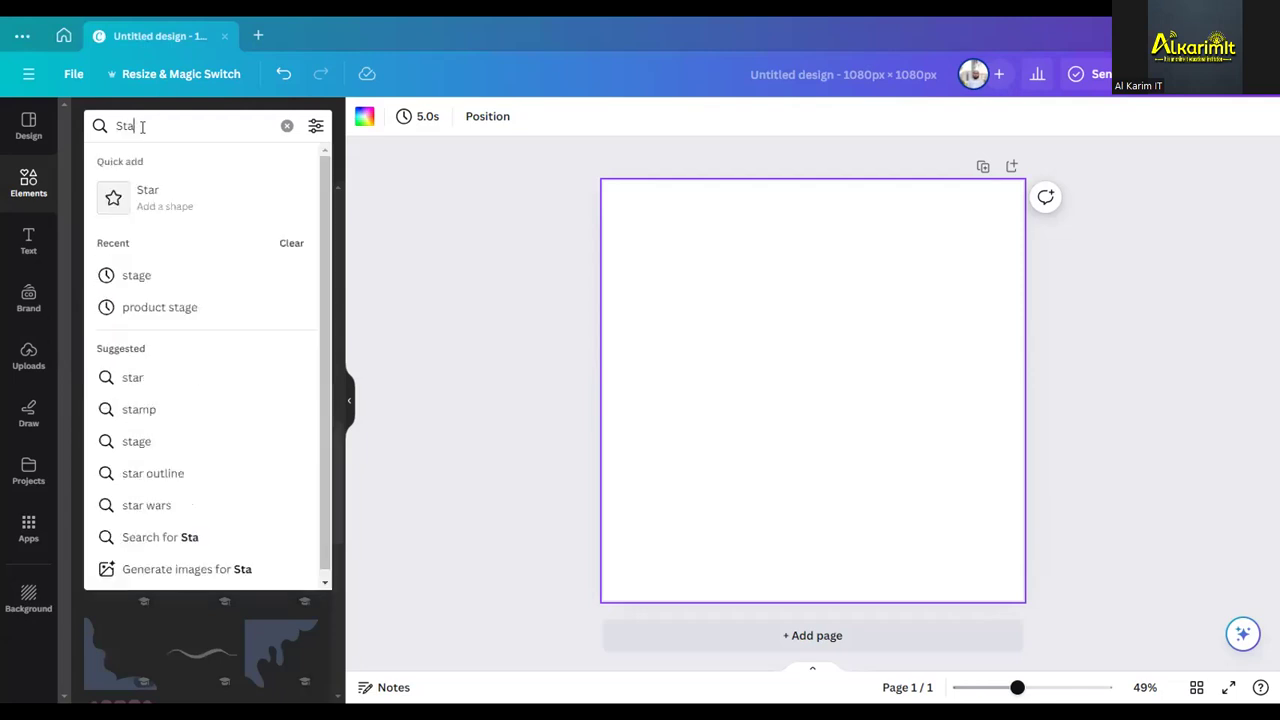
type("em")
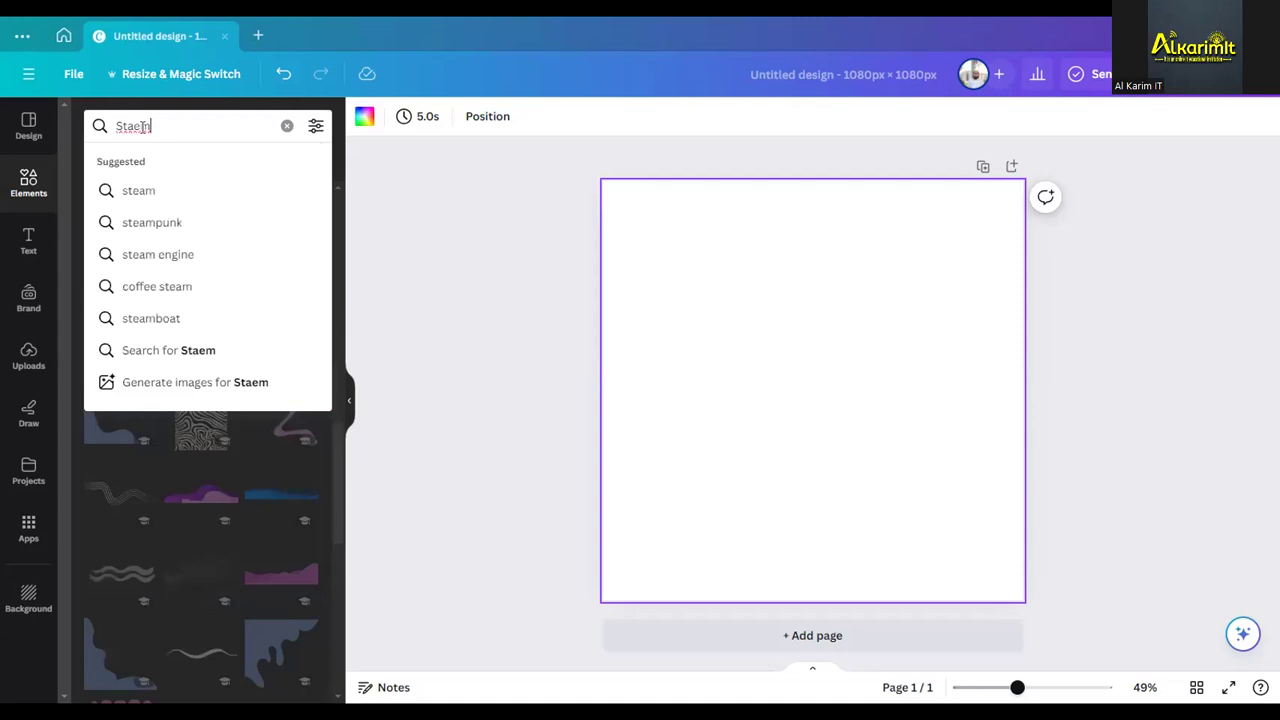
type("p S")
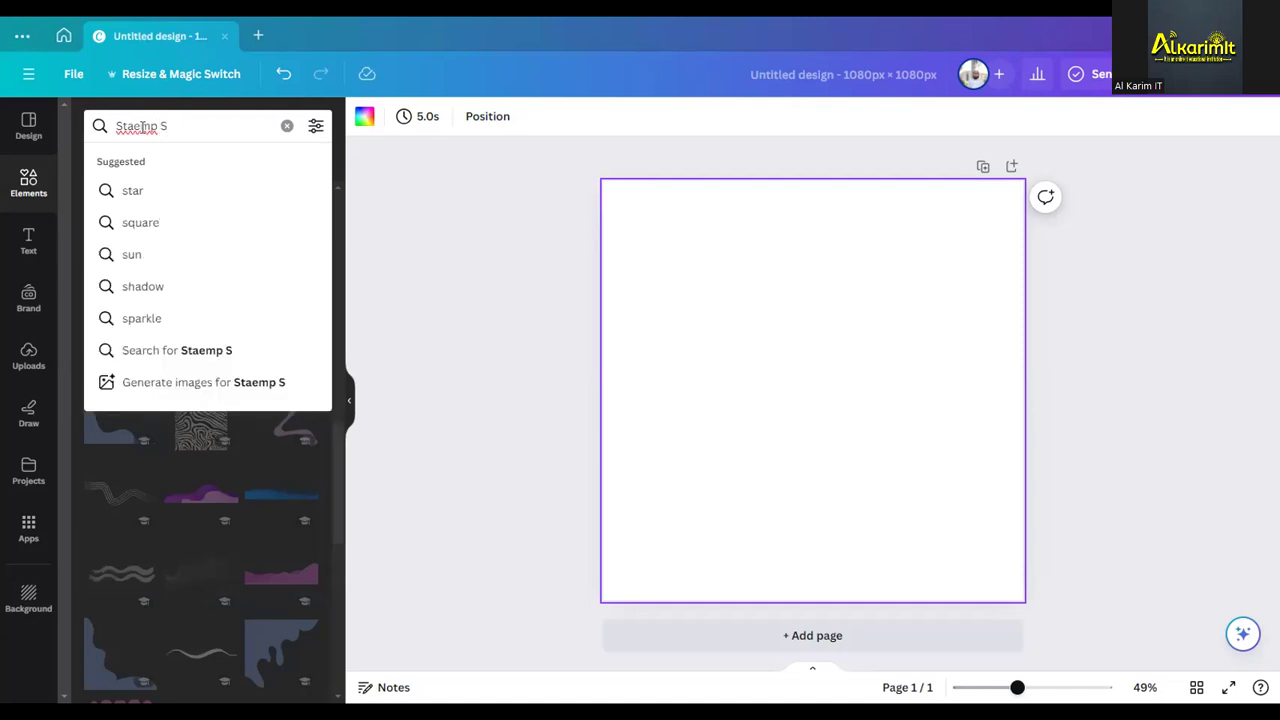
type("ha")
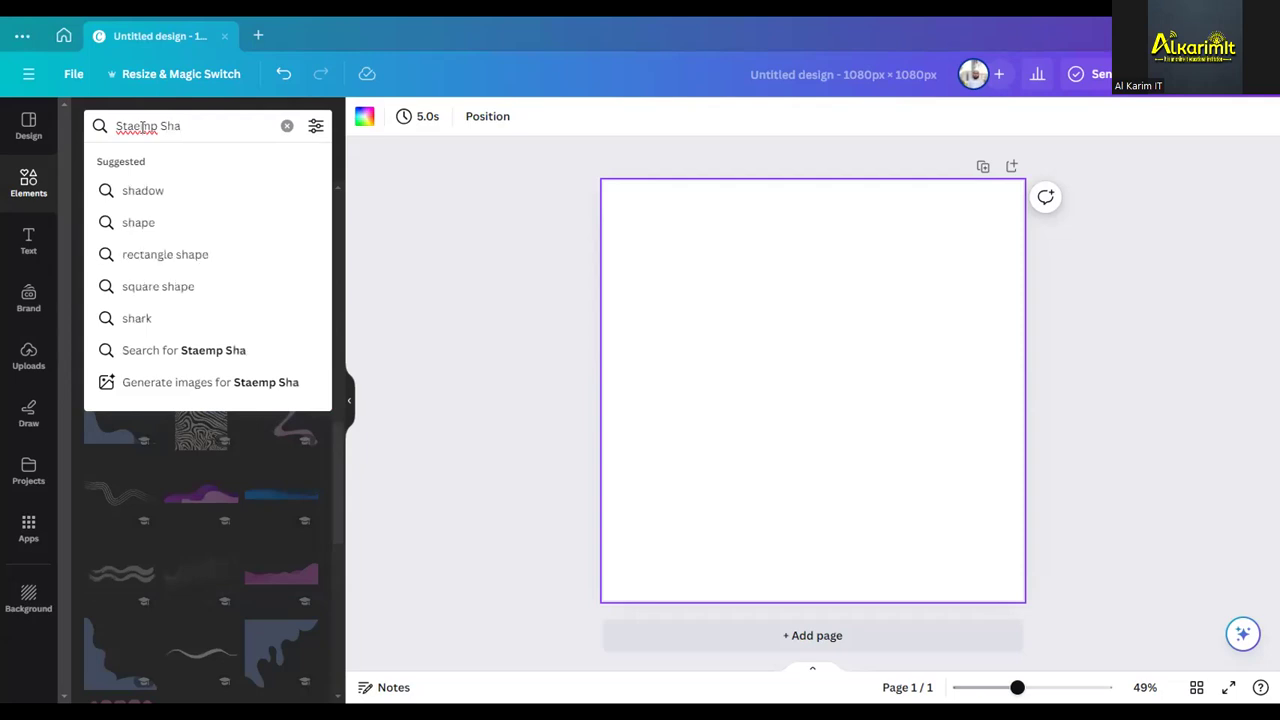
left_click(141, 225)
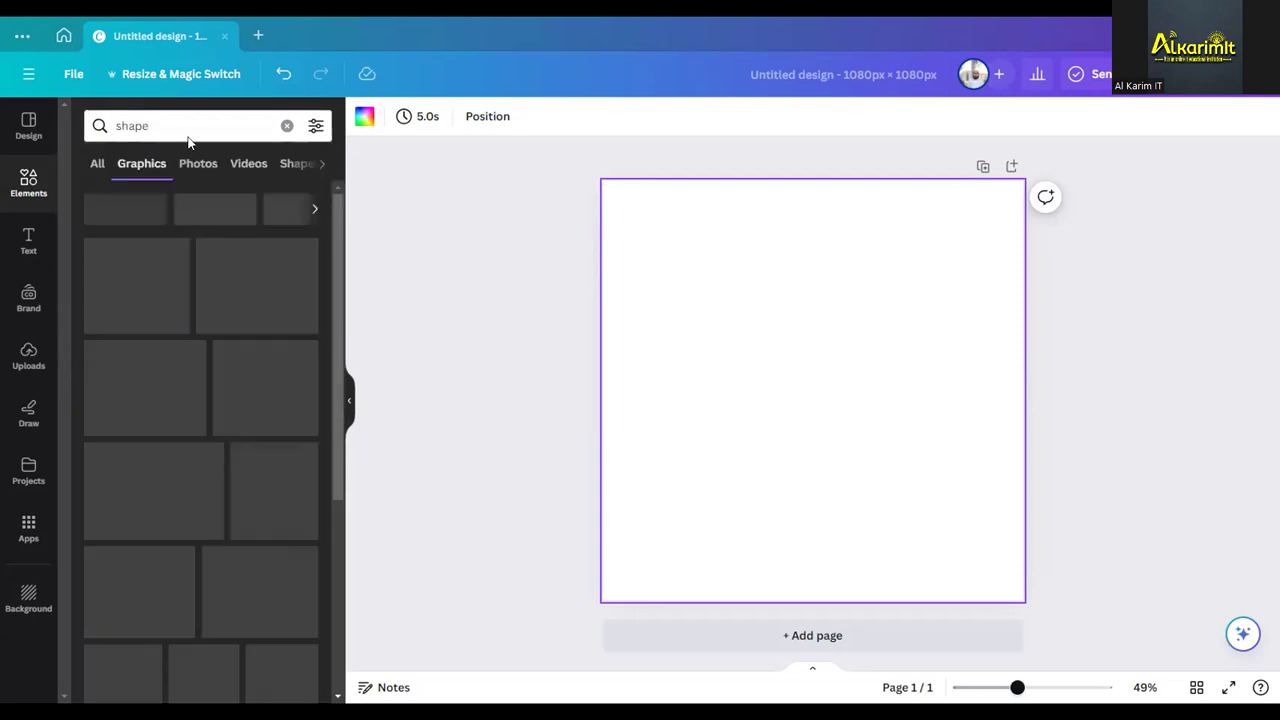
Switch the graphics search to the suggested term "rectangle shape"
left_click(117, 127)
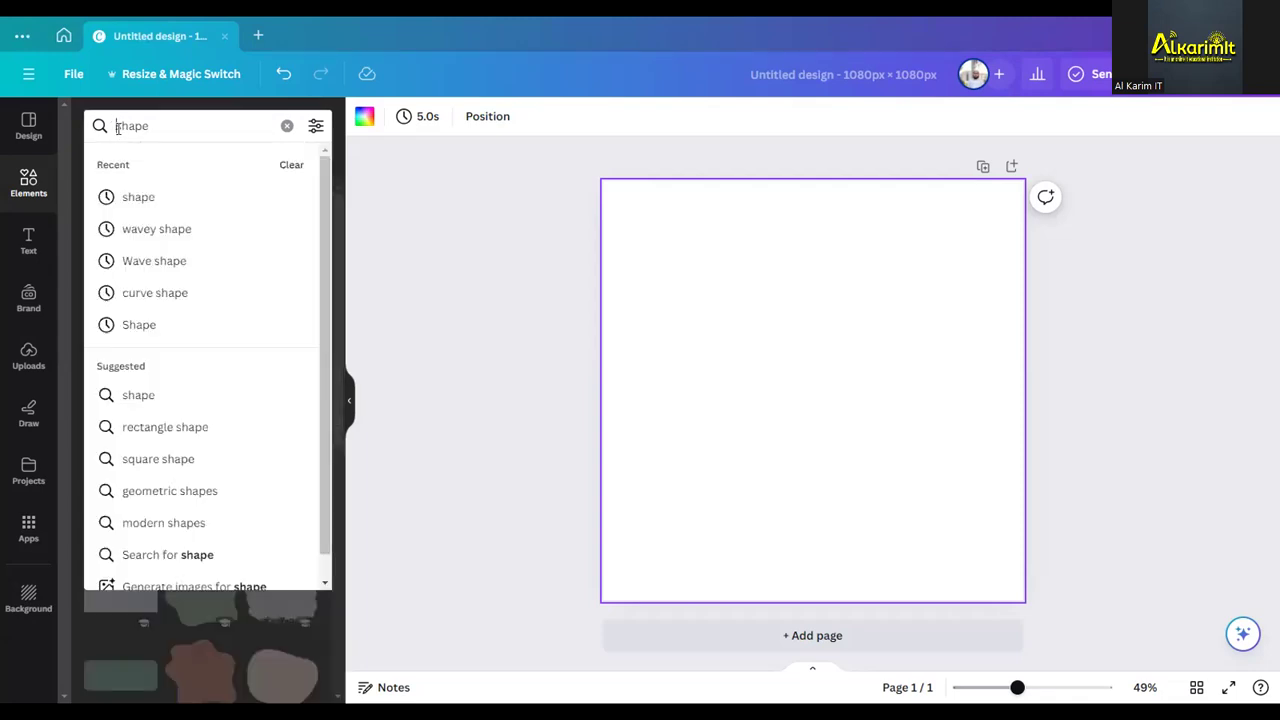
left_click(117, 127)
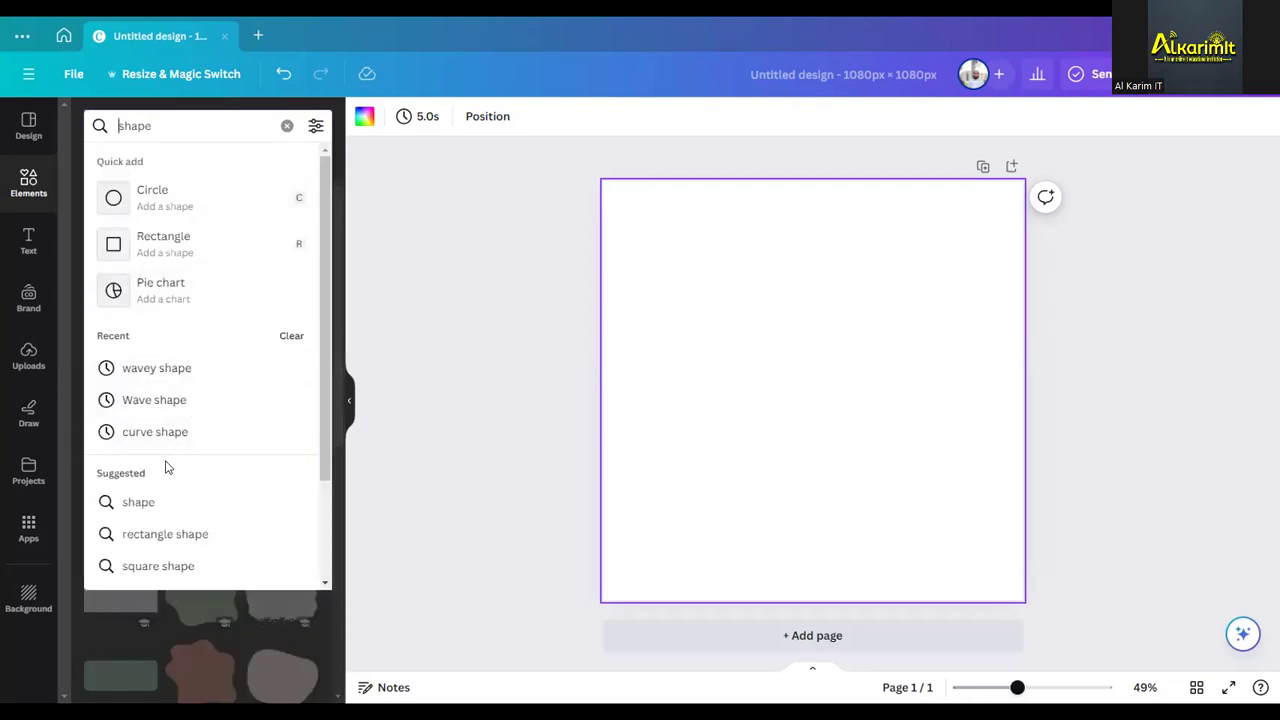
left_click(204, 538)
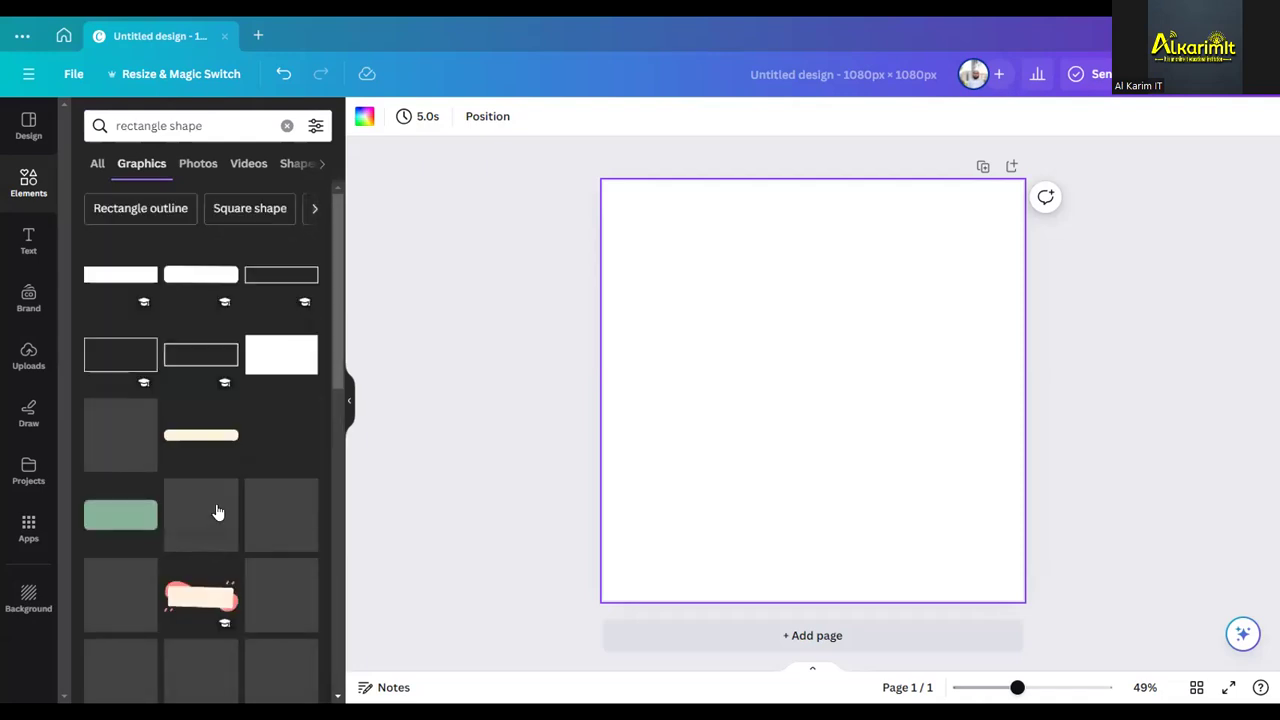
Repeat the "rectangle shape" search from the suggestions for "shape" and look through the graphics for a suitable design
left_click(165, 126)
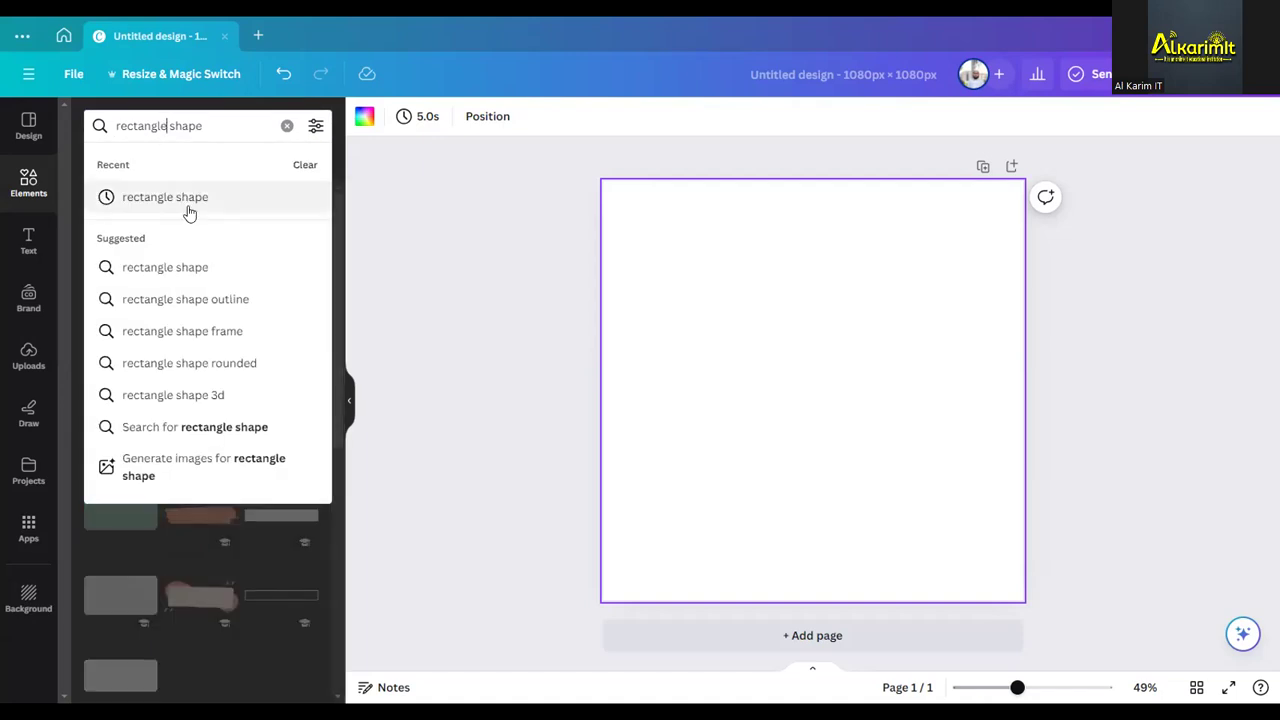
key("BackSpace")
key("BackSpace")
key("BackSpace")
key("BackSpace")
key("BackSpace")
key("BackSpace")
key("BackSpace")
key("BackSpace")
key("BackSpace")
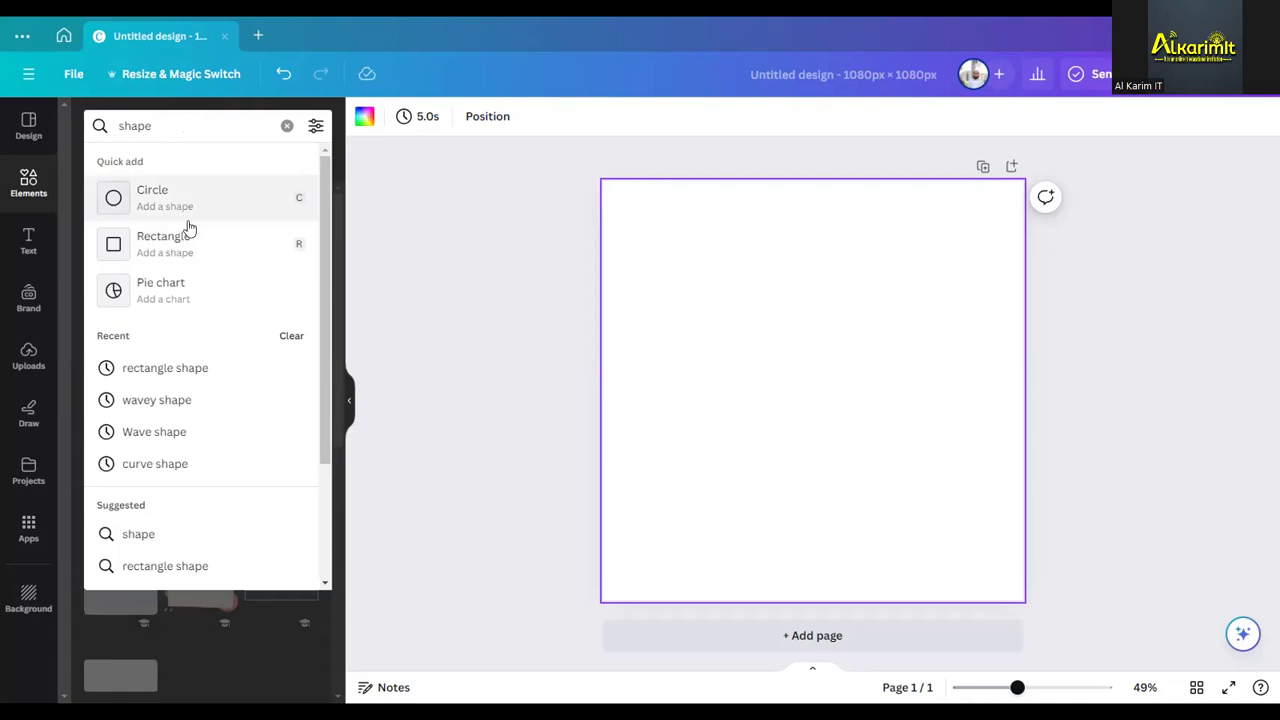
left_click(198, 567)
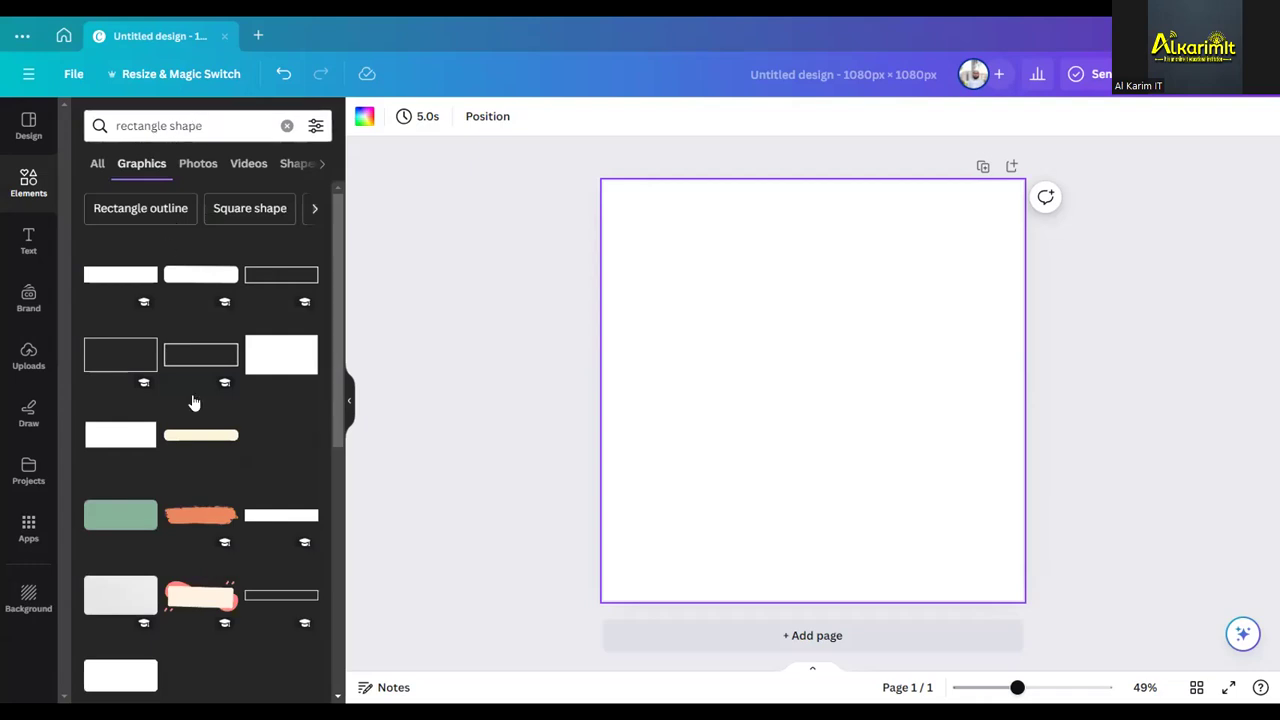
scroll(194, 403, "down", 3)
scroll(197, 453, "down", 2)
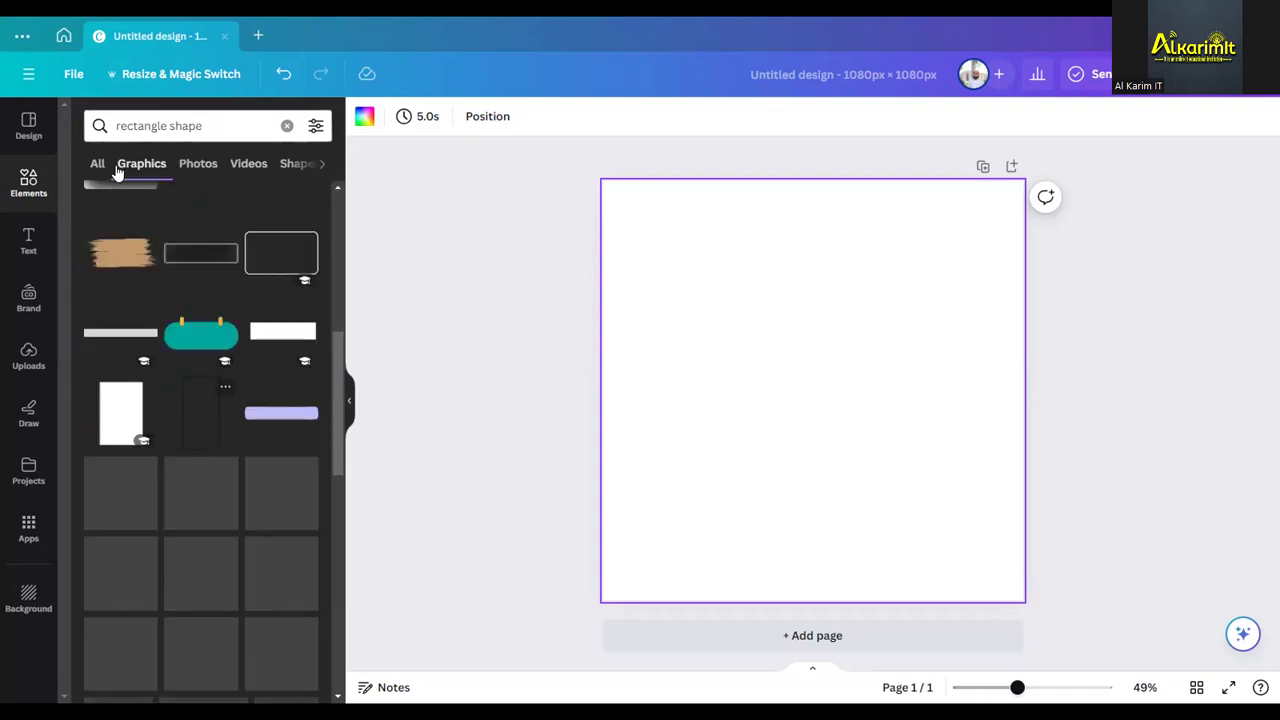
Switch the search to the suggested term "square shape" and examine the graphics for one that suits the post
left_click(166, 126)
key("Escape")
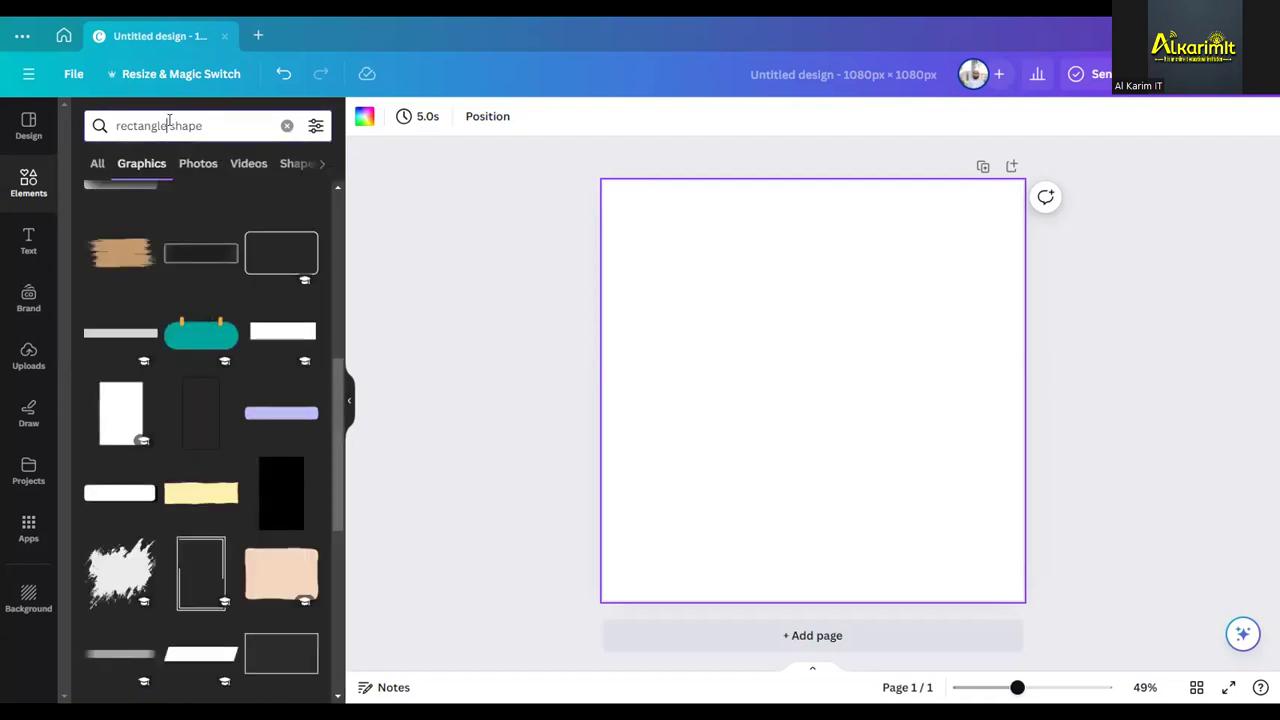
key("BackSpace")
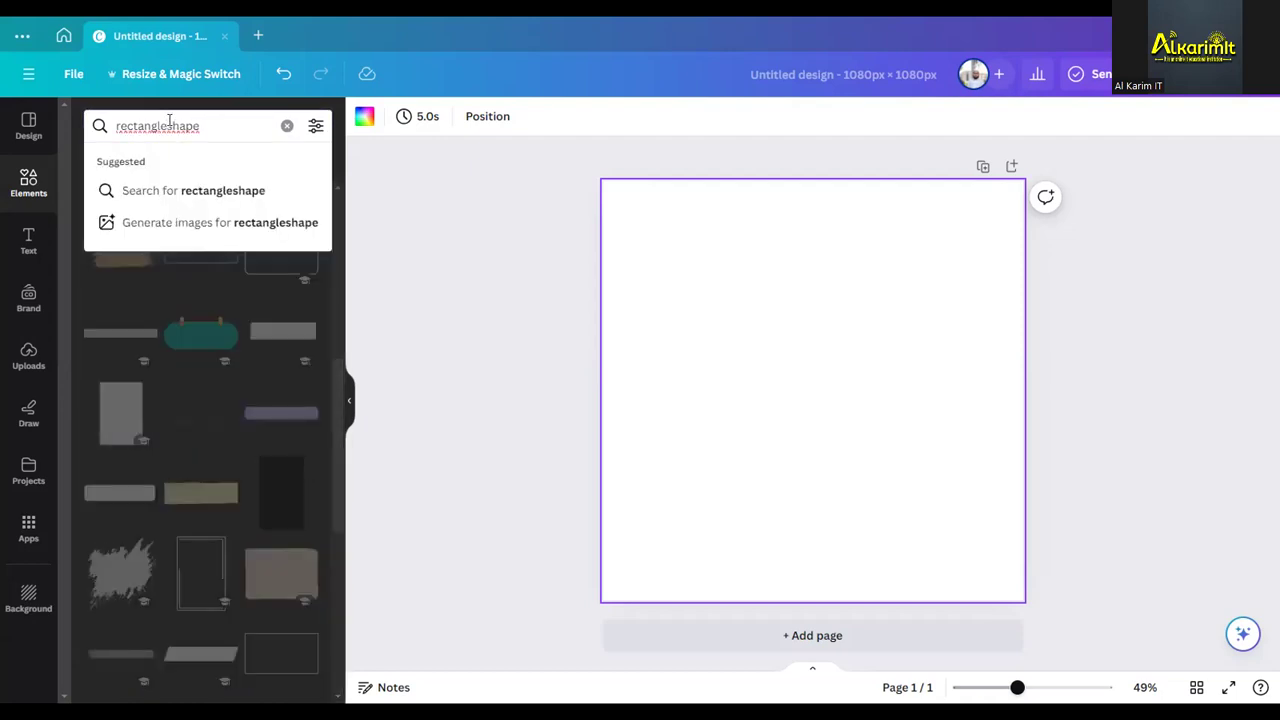
key("BackSpace")
key("BackSpace")
key("BackSpace")
key("BackSpace")
key("BackSpace")
key("BackSpace")
key("BackSpace")
key("BackSpace")
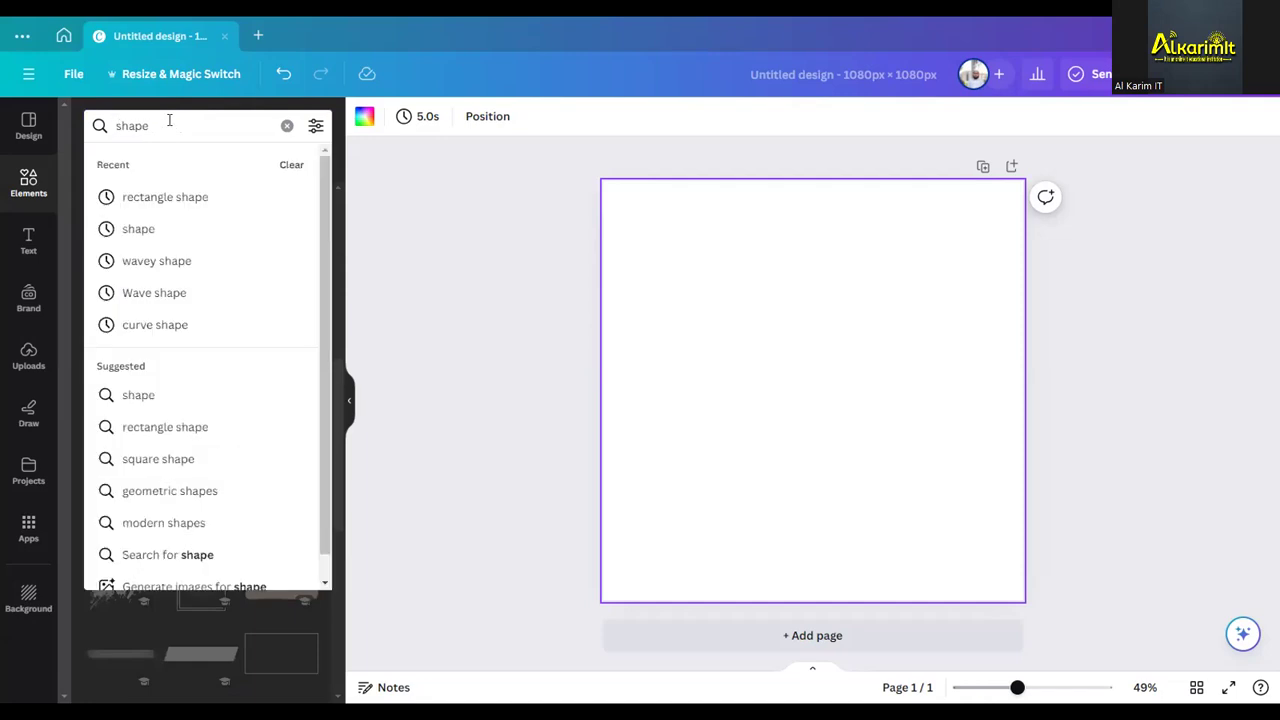
scroll(255, 577, "down", 1)
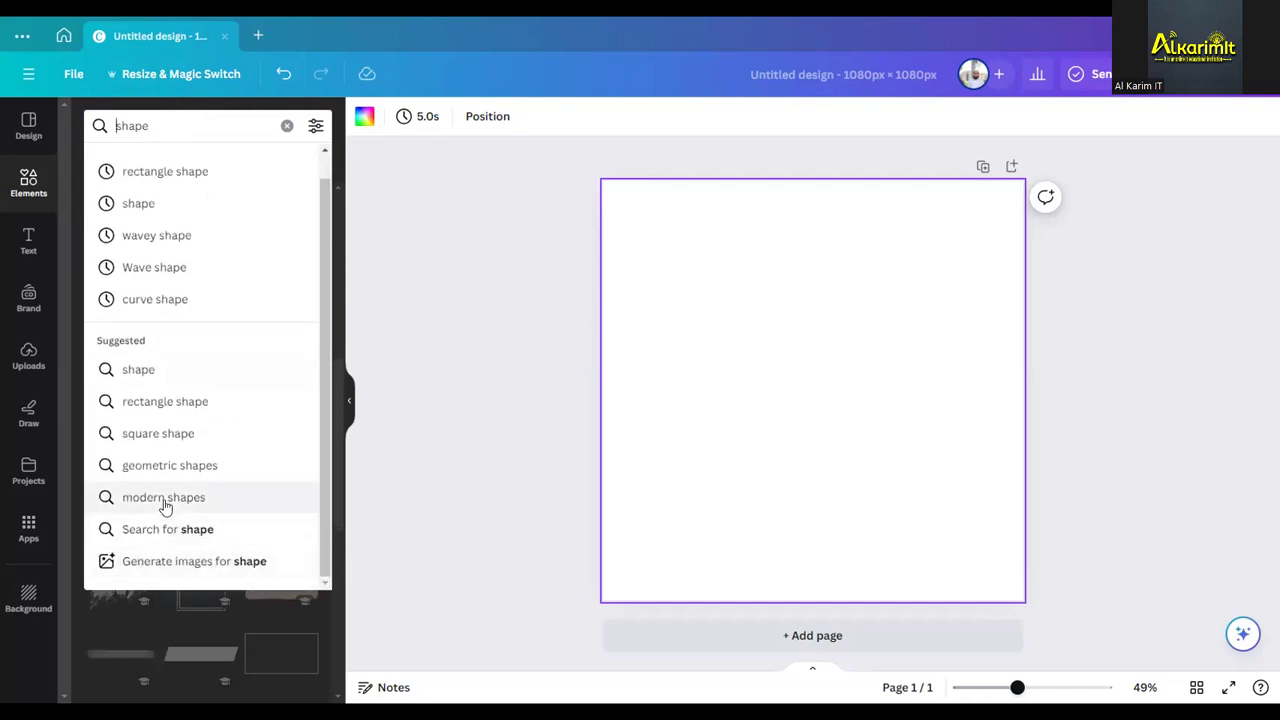
left_click(213, 438)
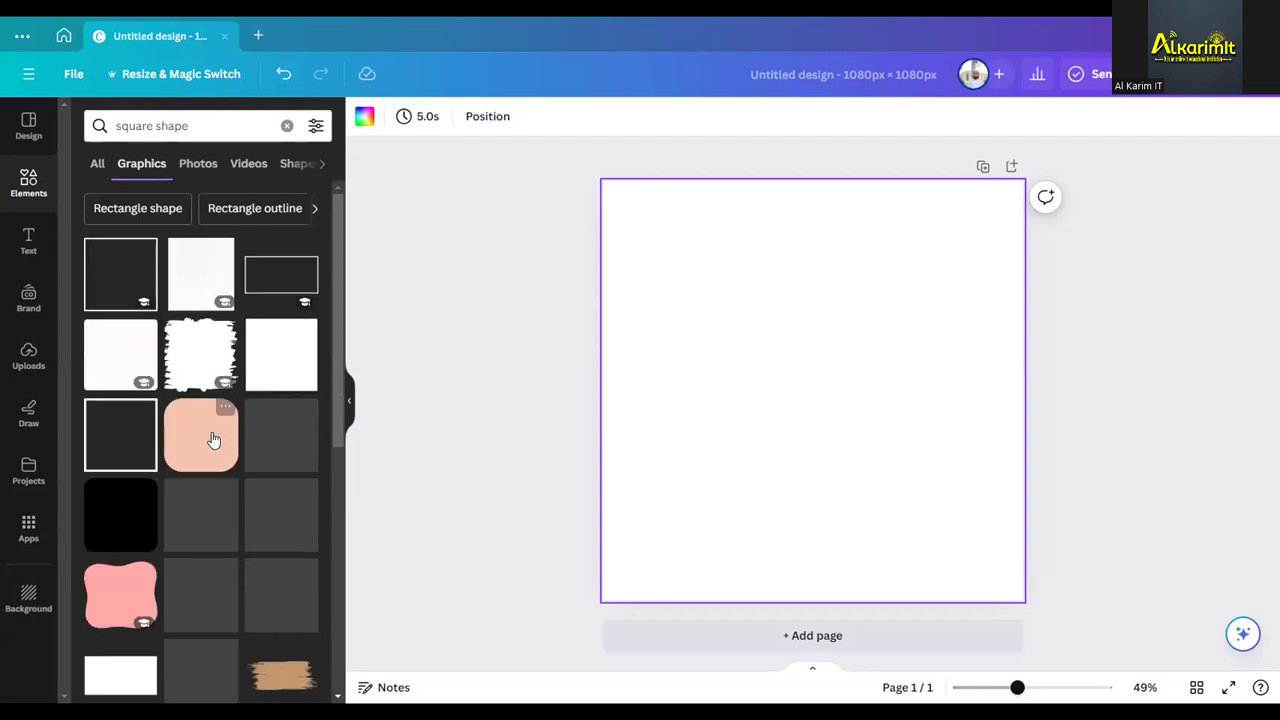
scroll(213, 438, "down", 5)
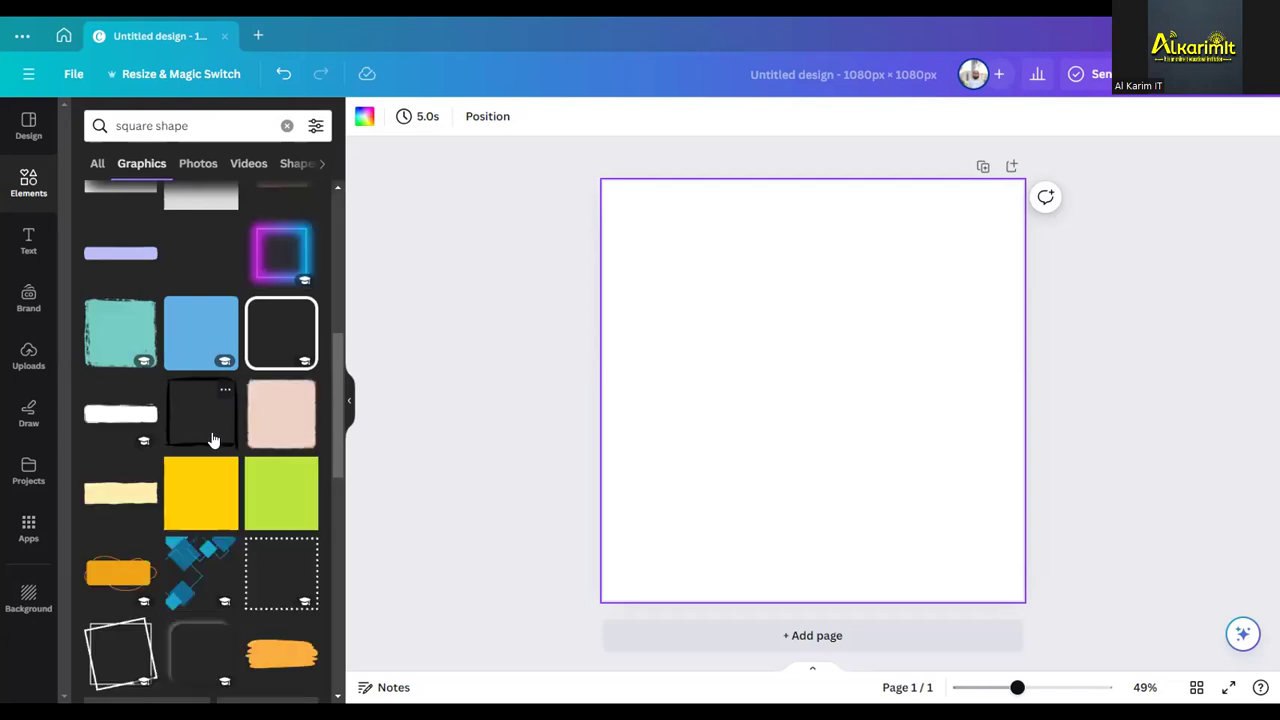
scroll(213, 438, "down", 3)
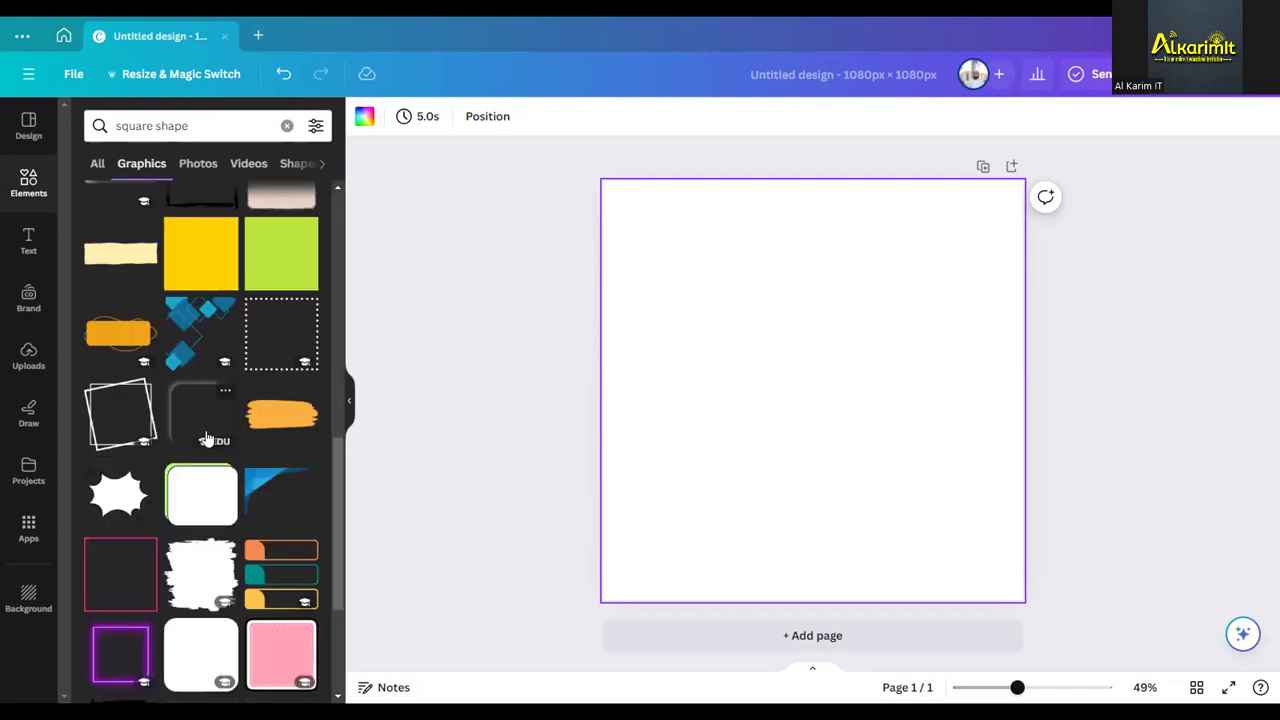
scroll(206, 438, "down", 6)
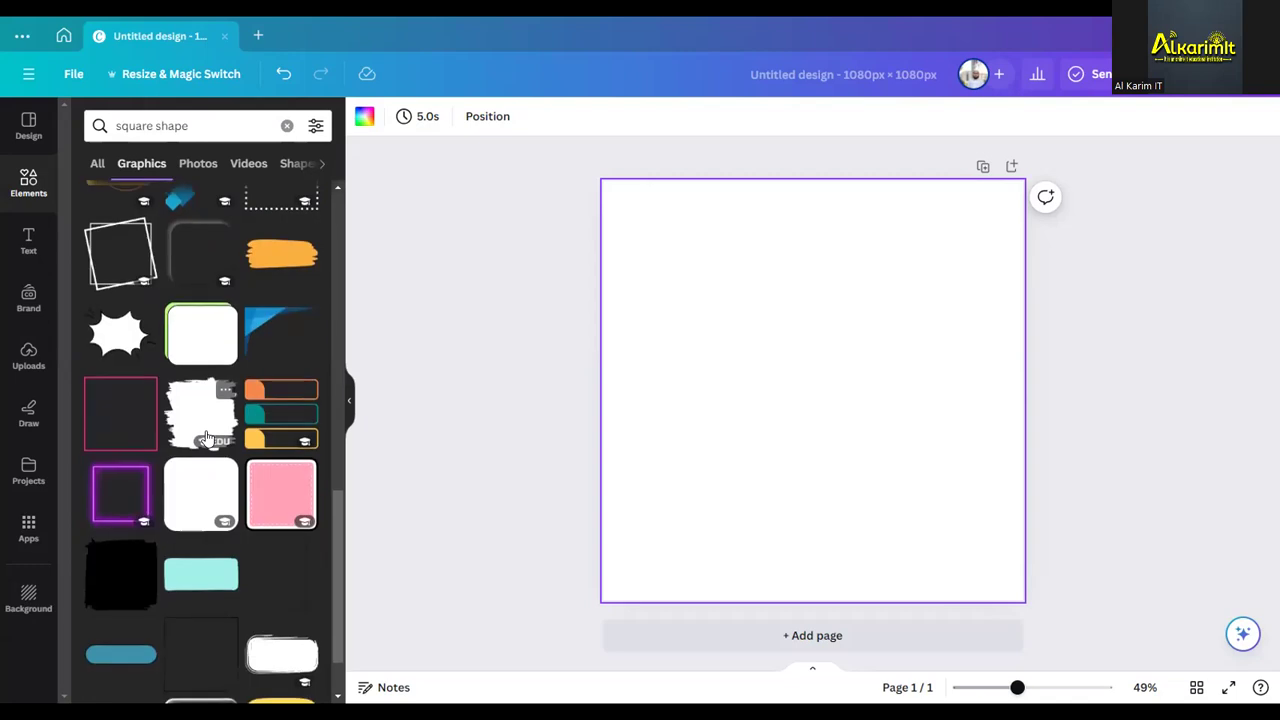
scroll(206, 438, "down", 2)
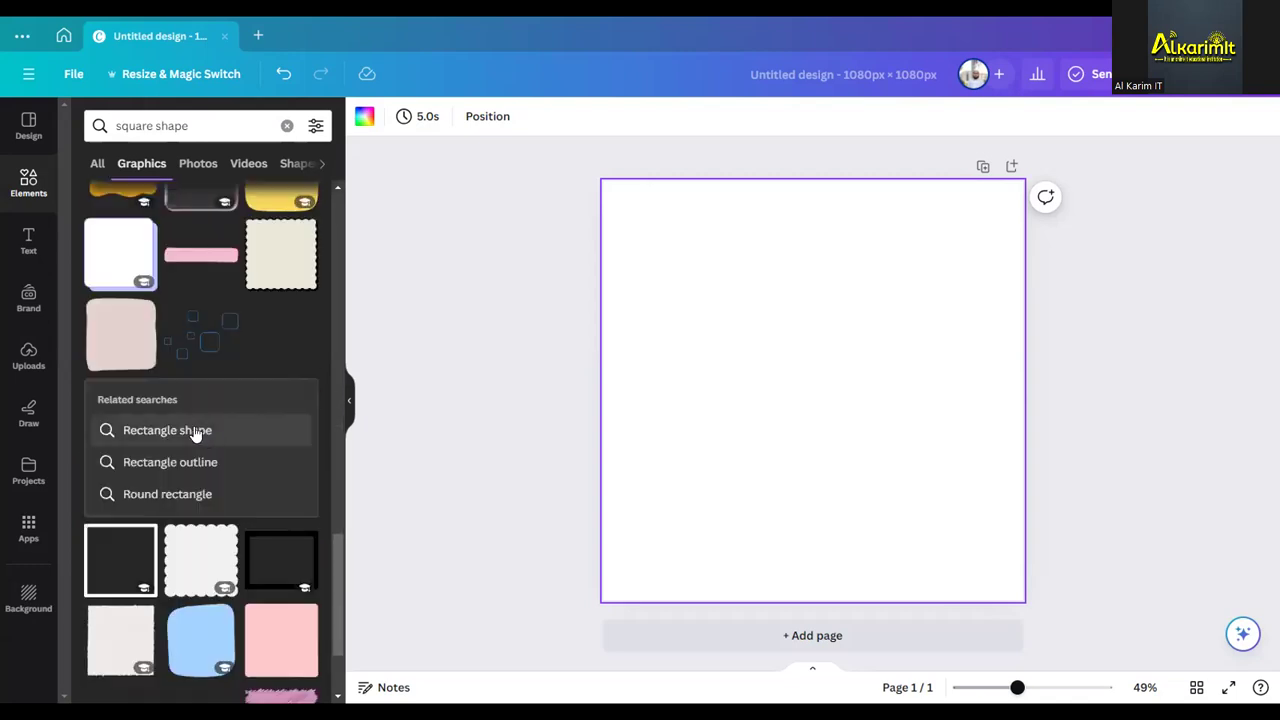
Open the related search "Round rectangle" and look through its graphics for a usable shape
left_click(180, 495)
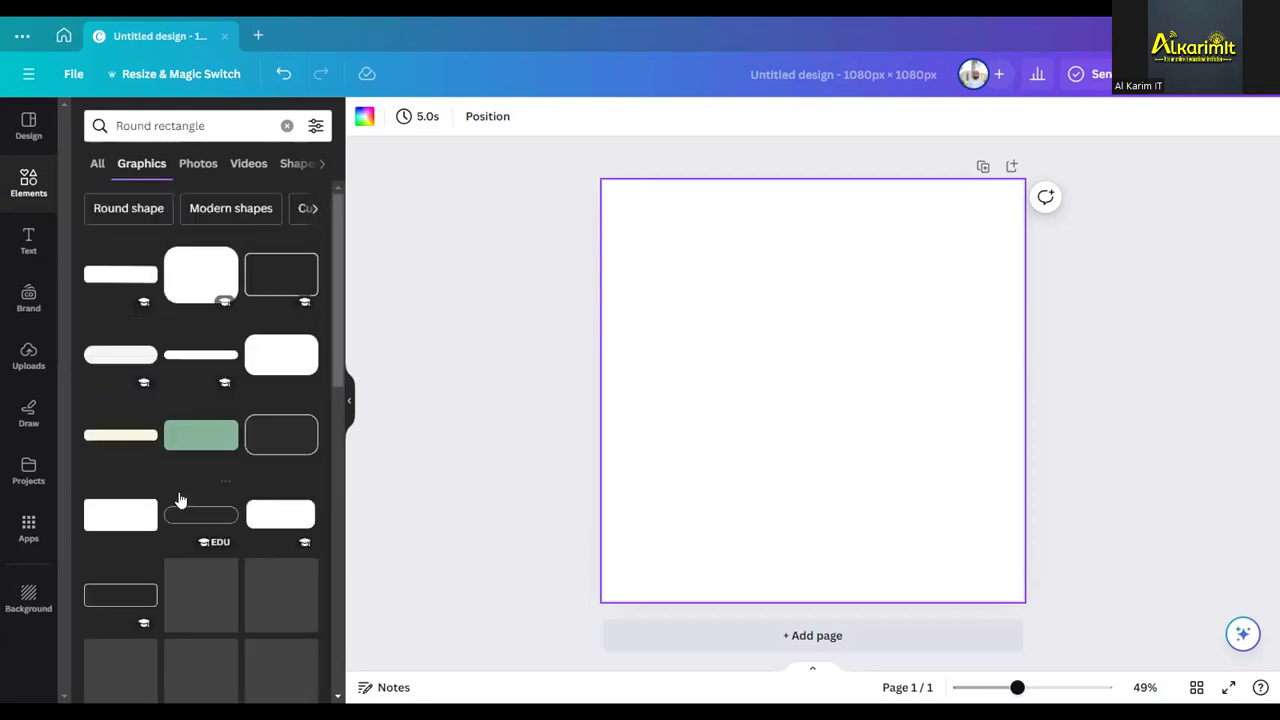
scroll(180, 498, "down", 3)
scroll(180, 500, "down", 3)
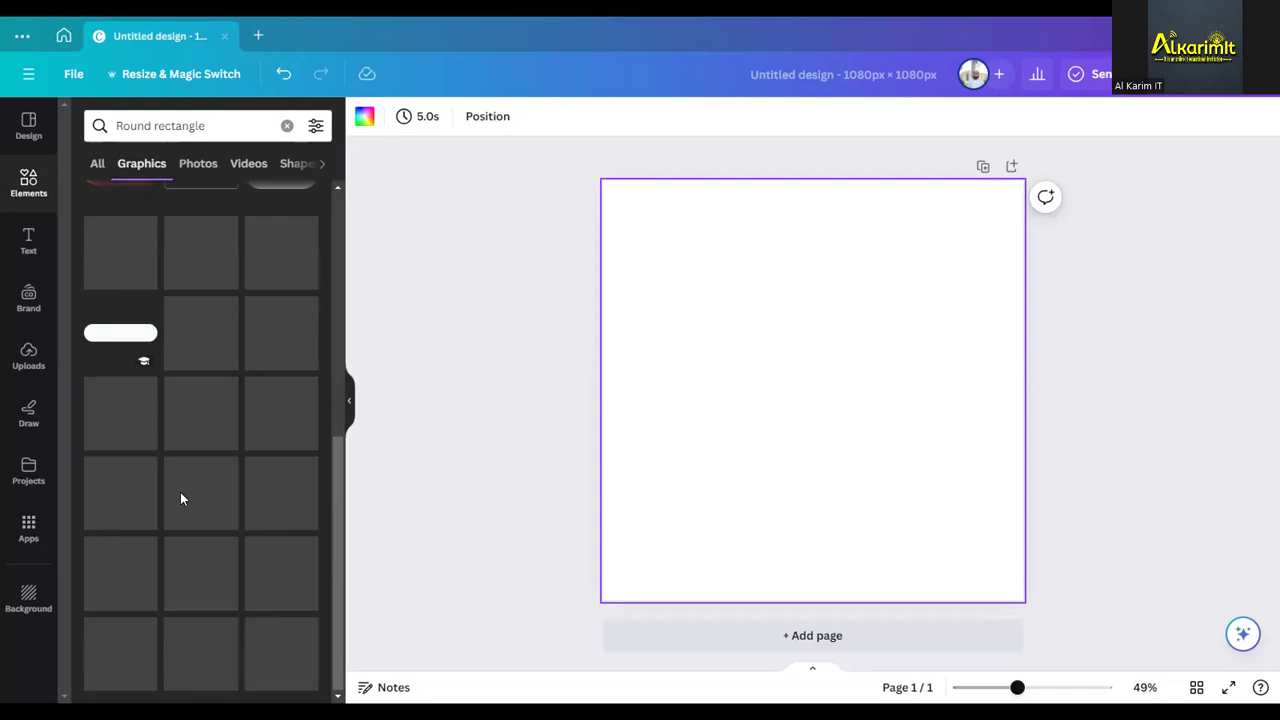
scroll(178, 497, "down", 3)
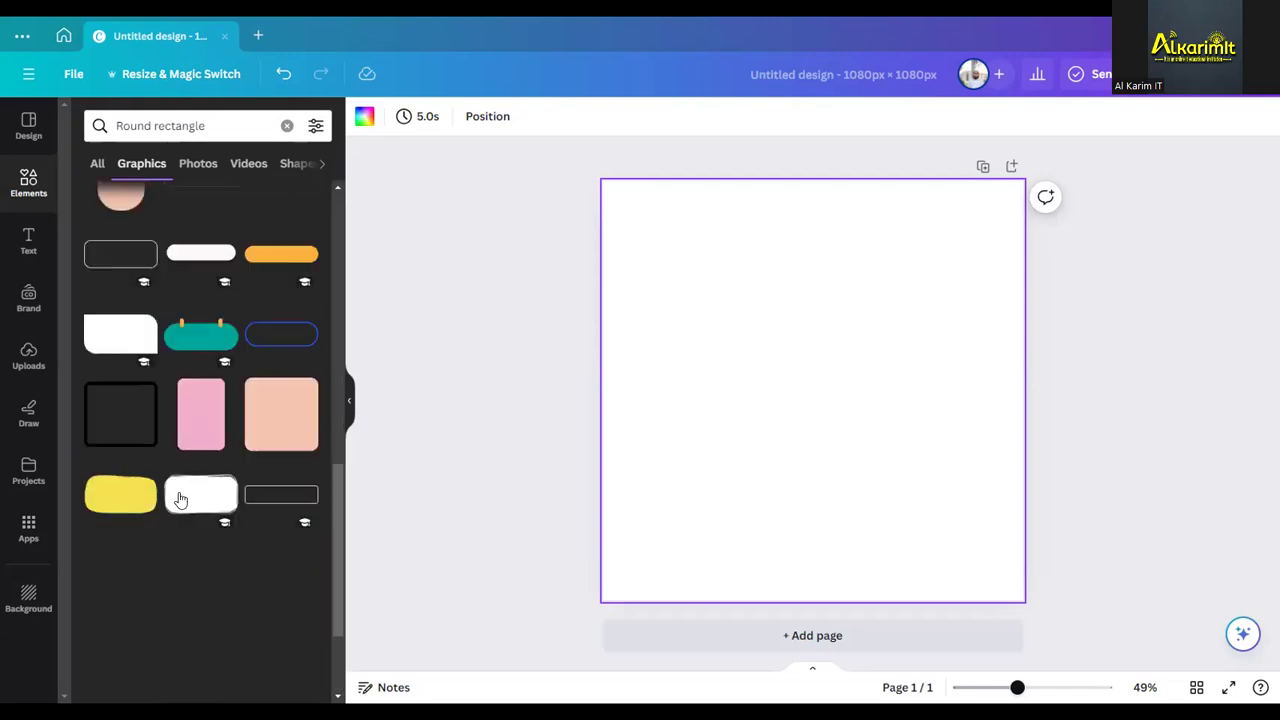
Replace the "Round rectangle" search with "rectangle shape" and refine it to "rectangle shape 3d"
left_click(217, 126)
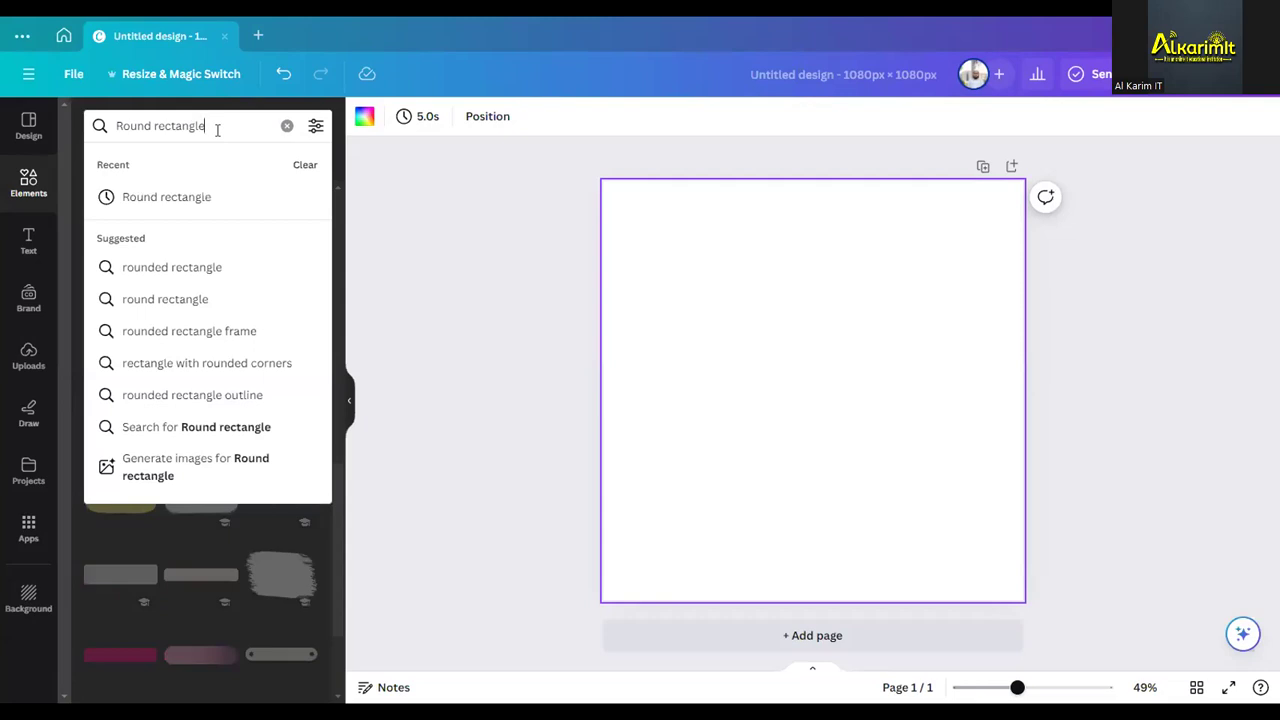
key("BackSpace")
key("BackSpace")
key("BackSpace")
key("BackSpace")
key("BackSpace")
key("BackSpace")
key("BackSpace")
key("BackSpace")
key("BackSpace")
key("BackSpace")
key("BackSpace")
key("BackSpace")
key("BackSpace")
key("BackSpace")
key("BackSpace")
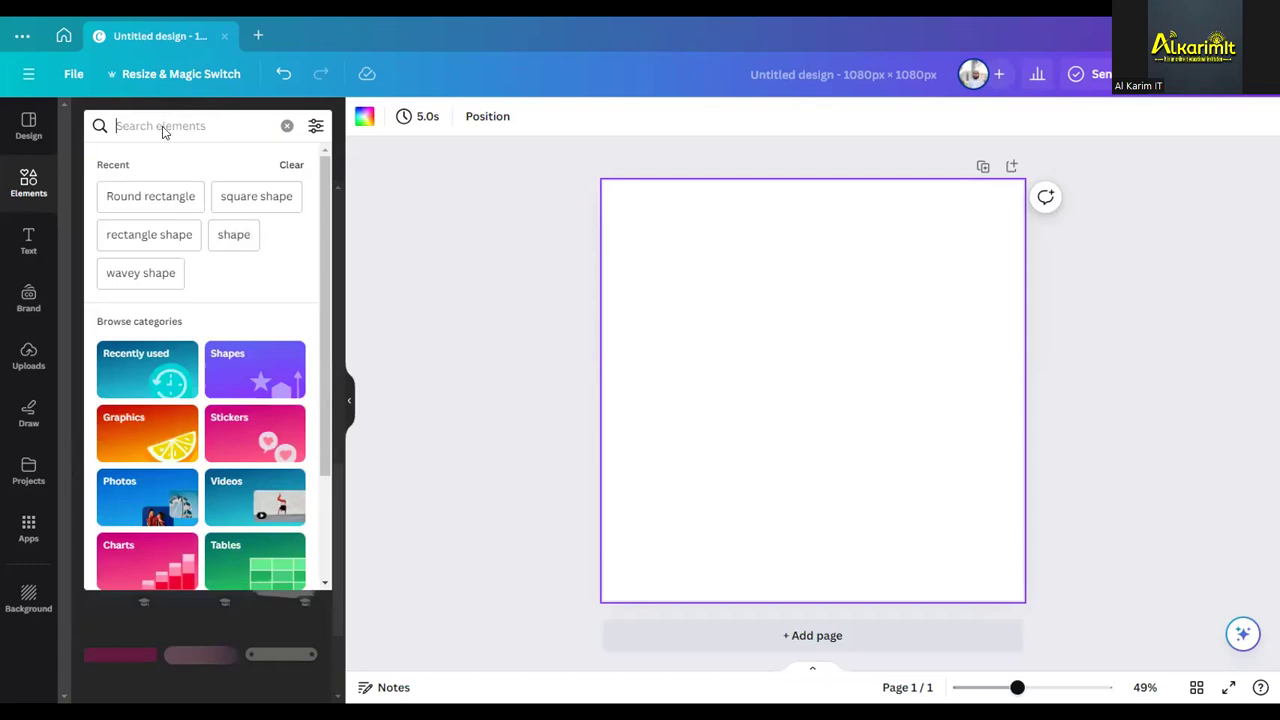
type("S")
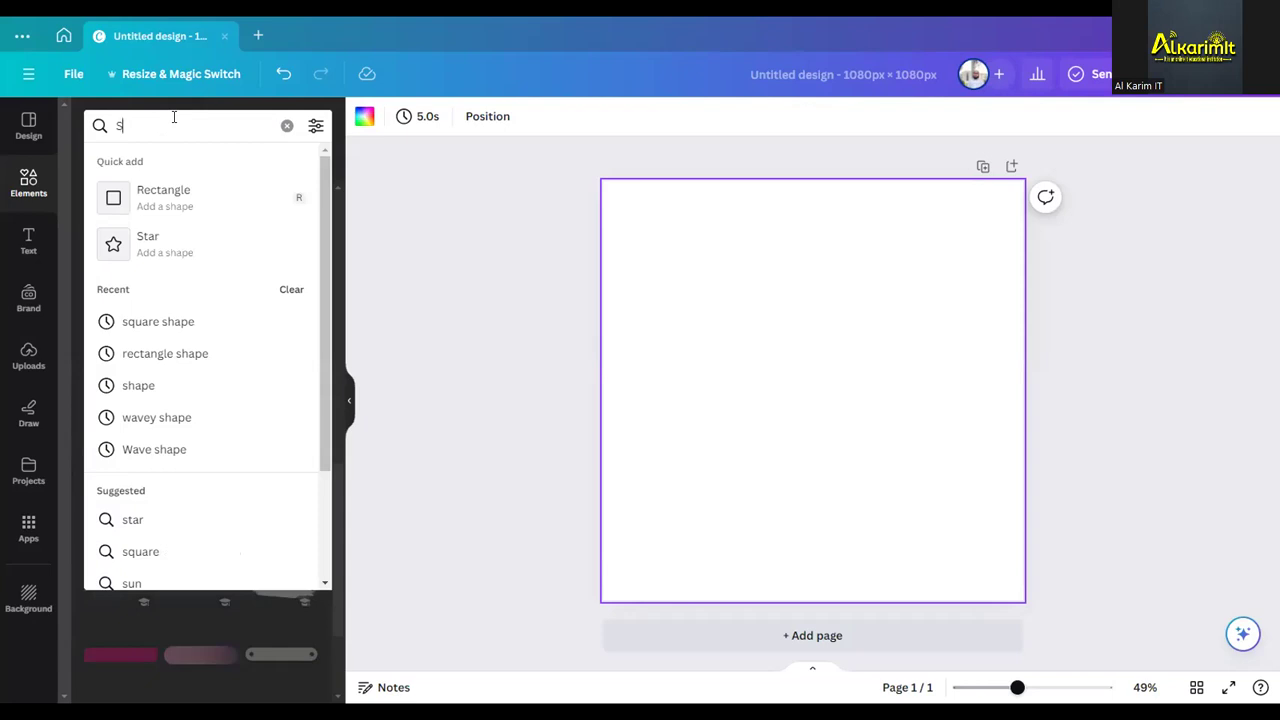
left_click(156, 355)
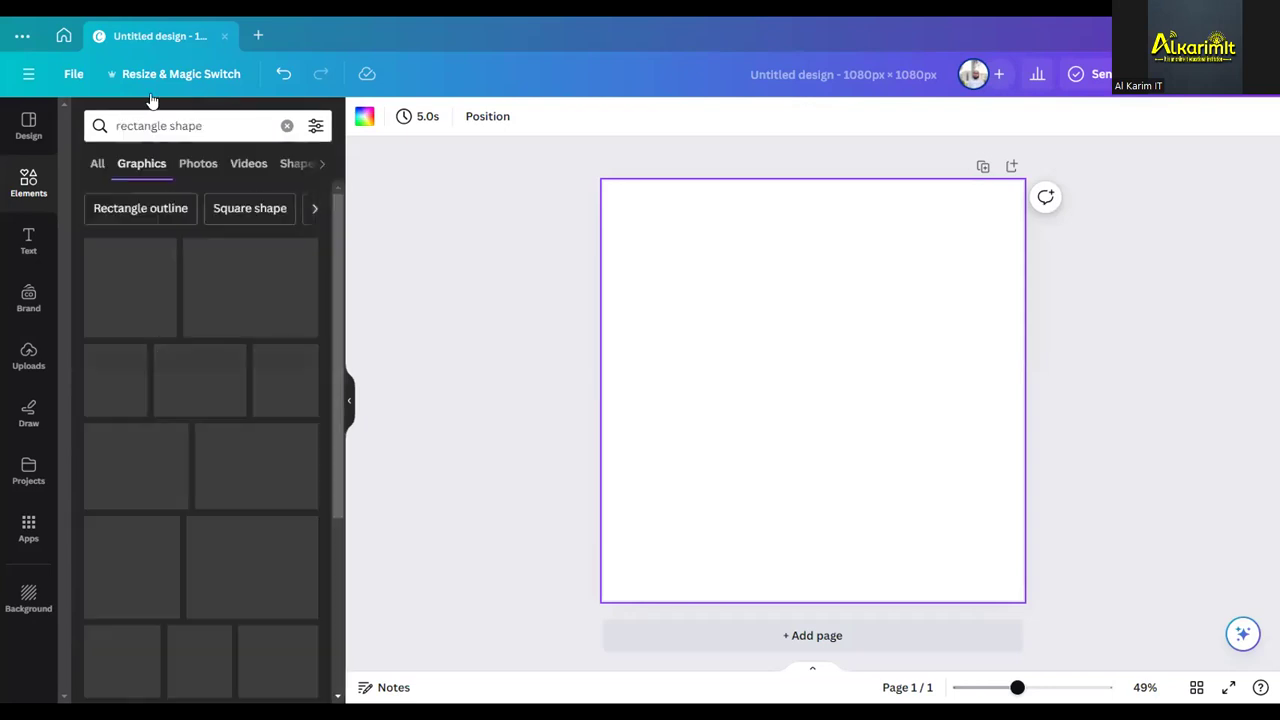
left_click(166, 130)
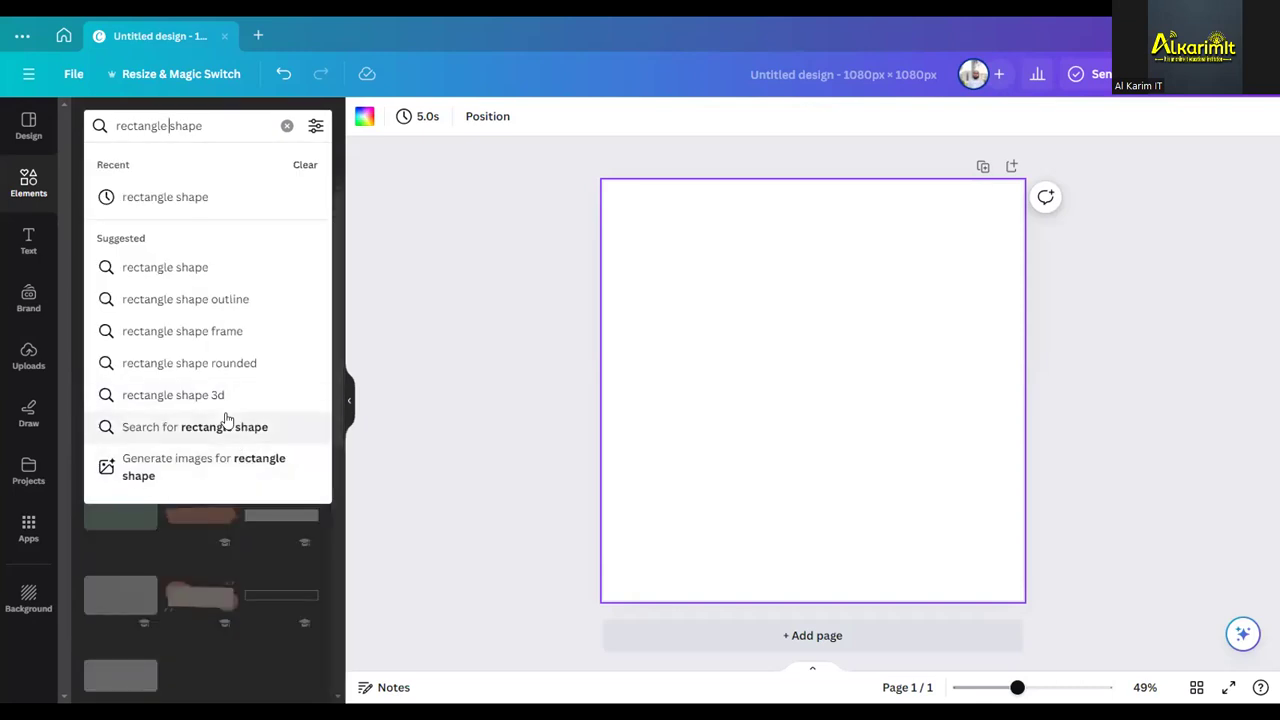
left_click(174, 394)
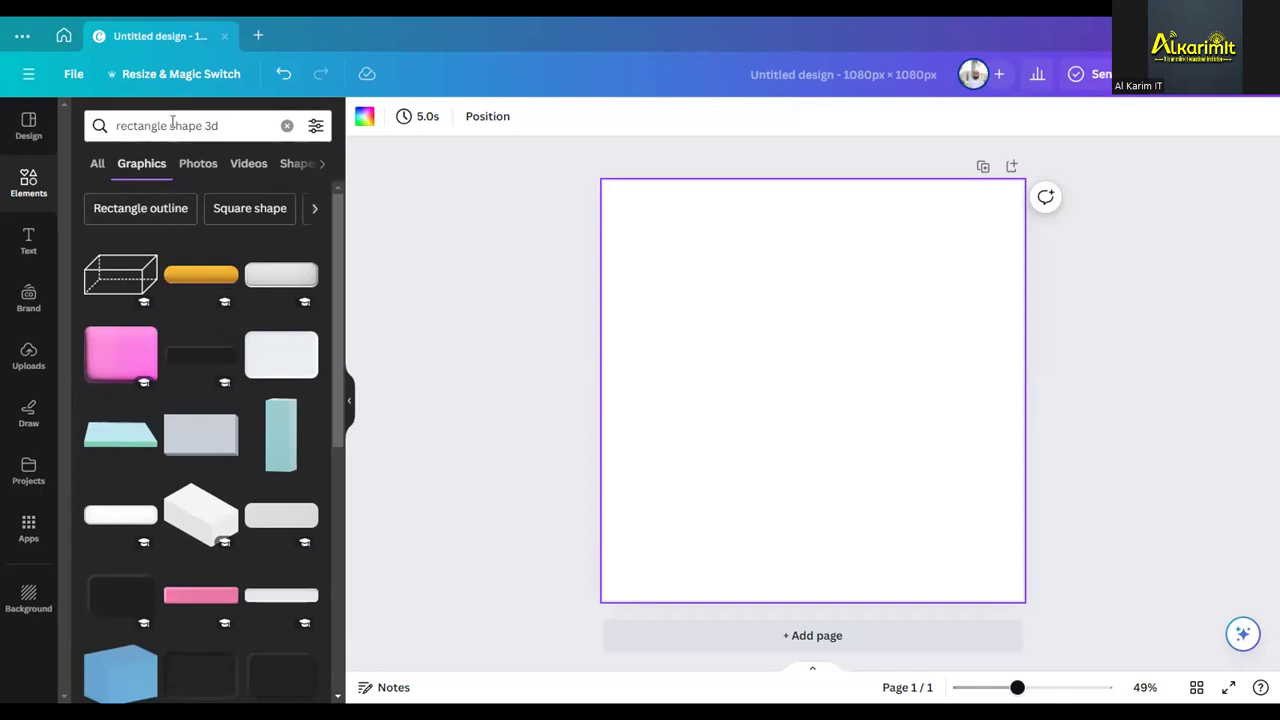
Clear the "rectangle shape 3d" search term from the element search
left_click(225, 121)
key("BackSpace")
key("BackSpace")
key("BackSpace")
key("BackSpace")
key("BackSpace")
key("BackSpace")
key("BackSpace")
key("BackSpace")
key("BackSpace")
key("BackSpace")
key("BackSpace")
key("BackSpace")
key("BackSpace")
key("BackSpace")
key("BackSpace")
key("BackSpace")
key("BackSpace")
key("BackSpace")
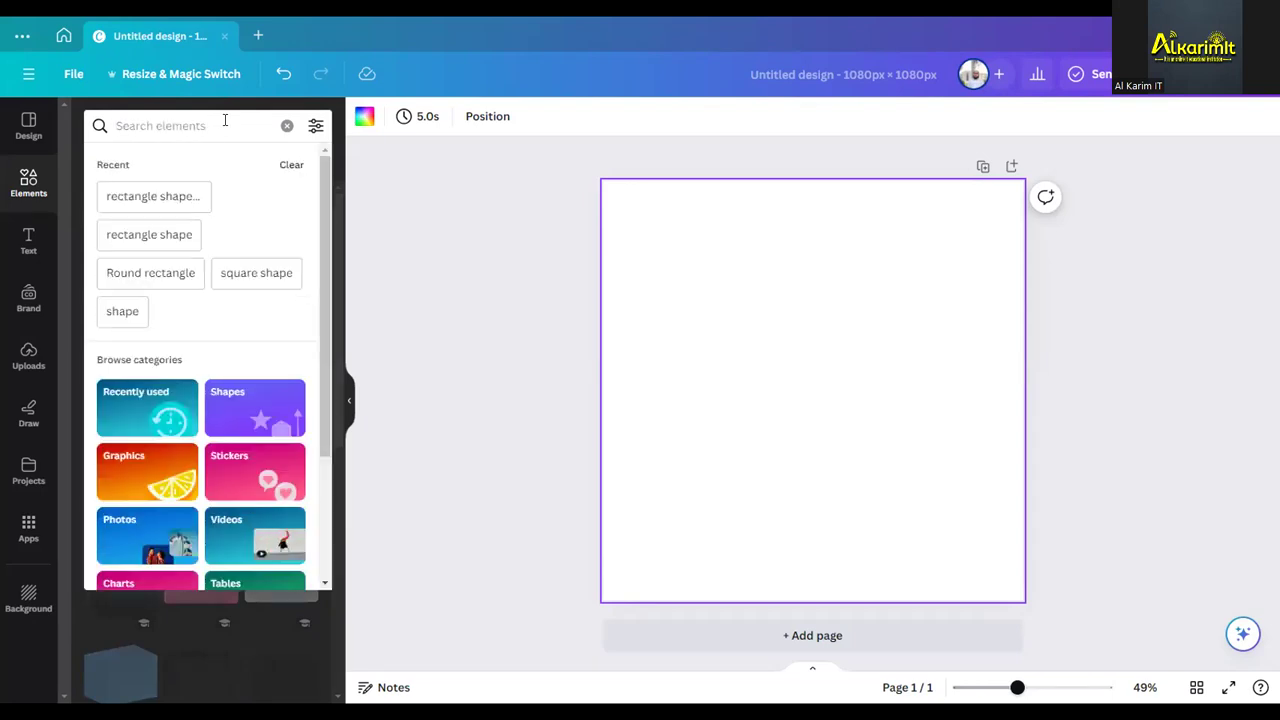
type("G")
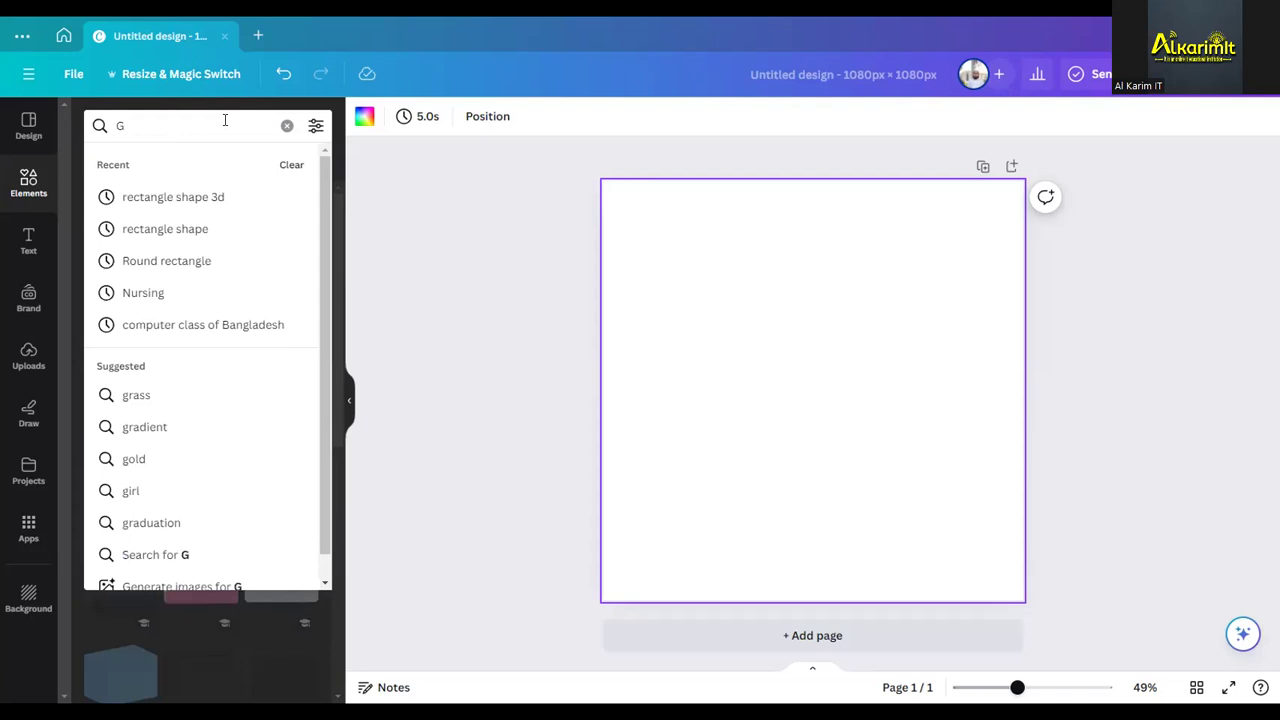
type("e")
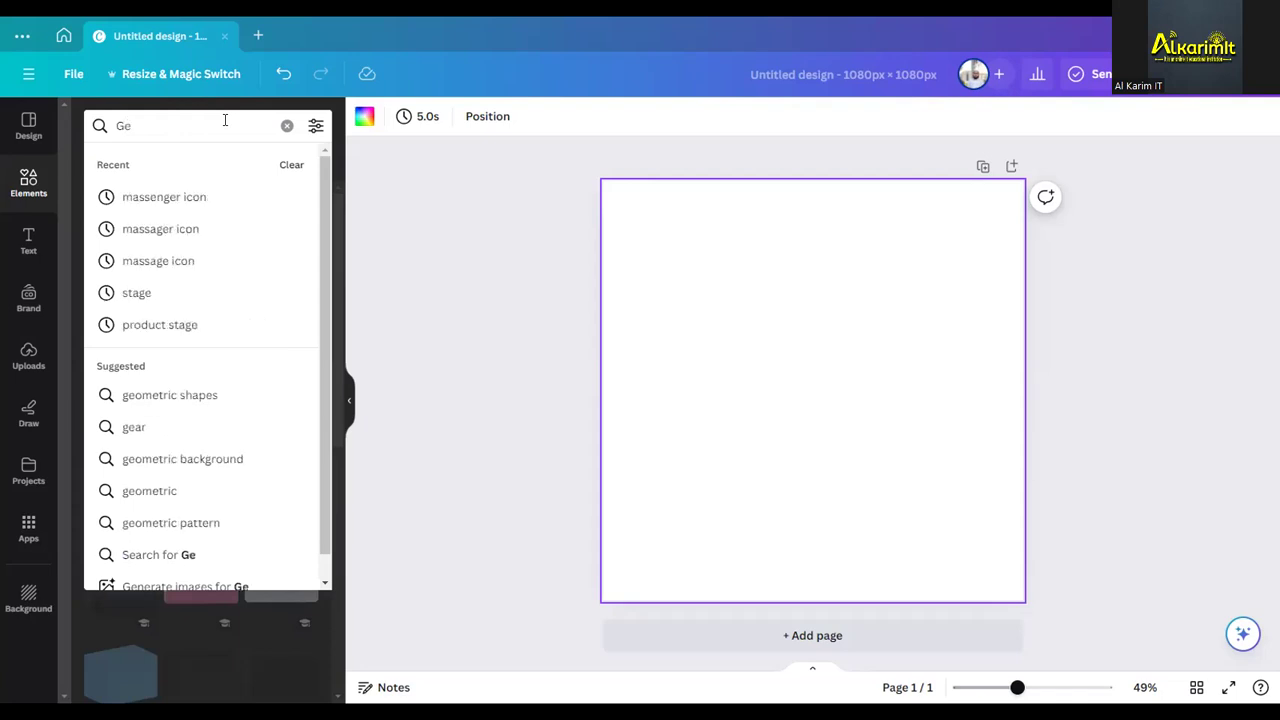
key("BackSpace")
key("BackSpace")
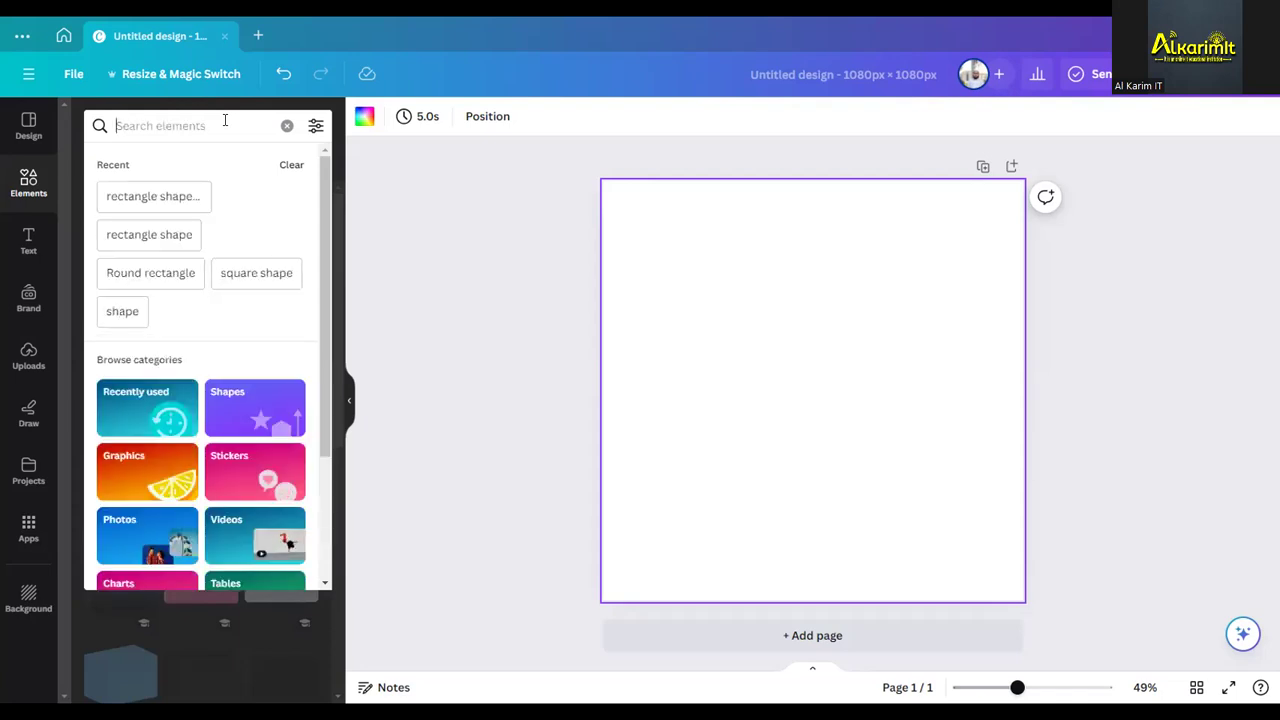